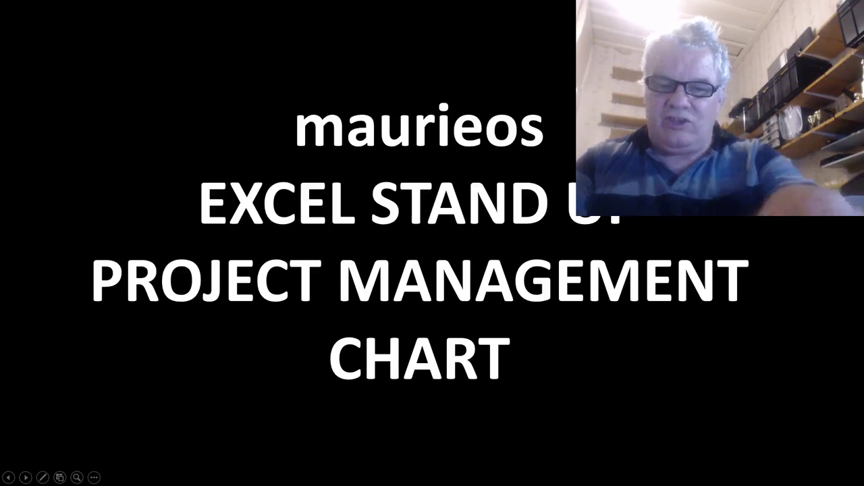
- End the PowerPoint slideshow and bring the project management chart workbook up maximized in Excel
{"action": "key", "text": "Escape"}
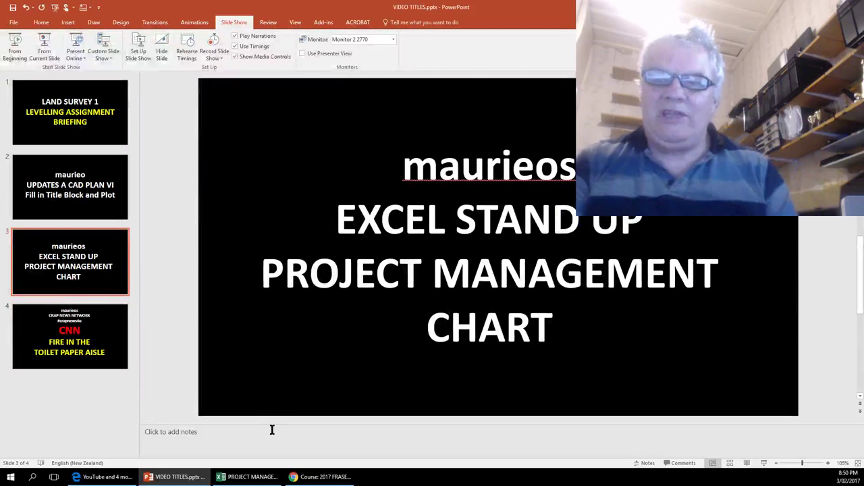
{"action": "left_click", "coordinate": [241, 477]}
{"action": "left_click", "coordinate": [249, 477]}
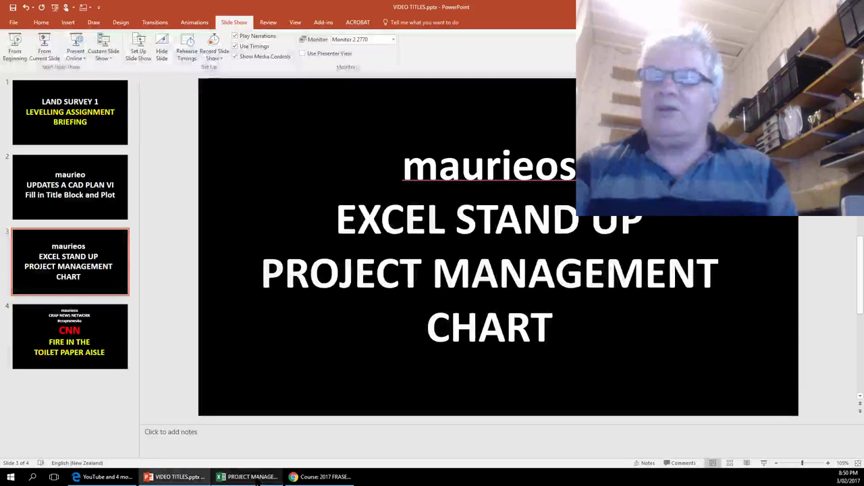
{"action": "left_click", "coordinate": [256, 480]}
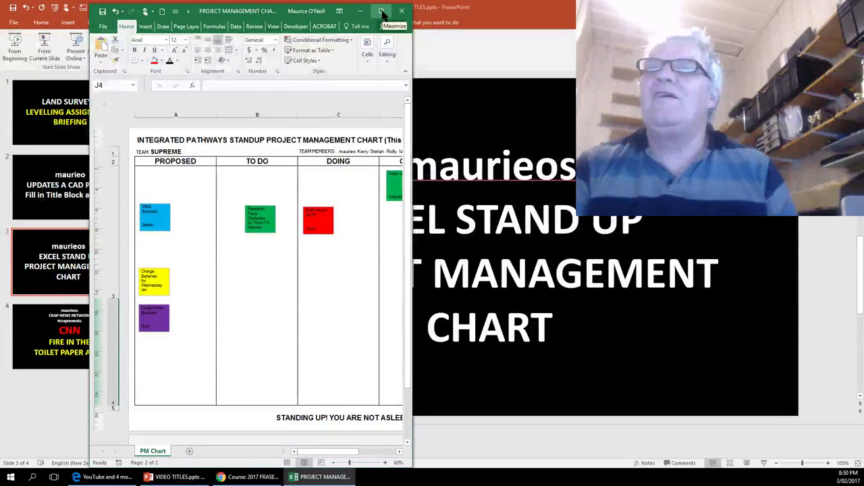
{"action": "left_click", "coordinate": [379, 11]}
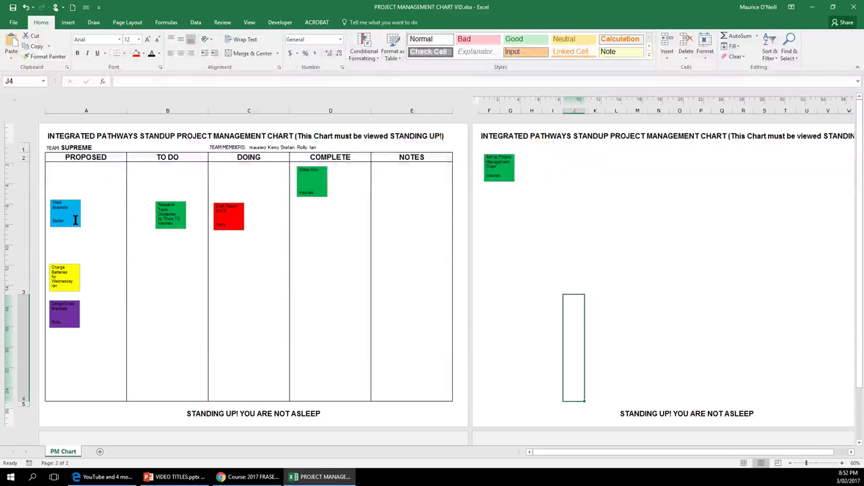
- Move the blue Weld Brackets note and the yellow Charge Batteries note into TO DO
{"action": "left_click", "coordinate": [75, 220]}
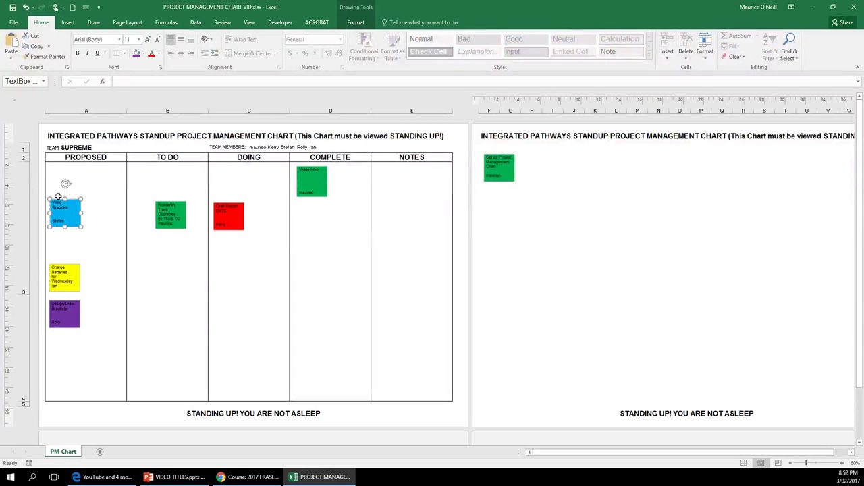
{"action": "left_click_drag", "start_coordinate": [64, 204], "coordinate": [169, 242]}
{"action": "left_click", "coordinate": [69, 272]}
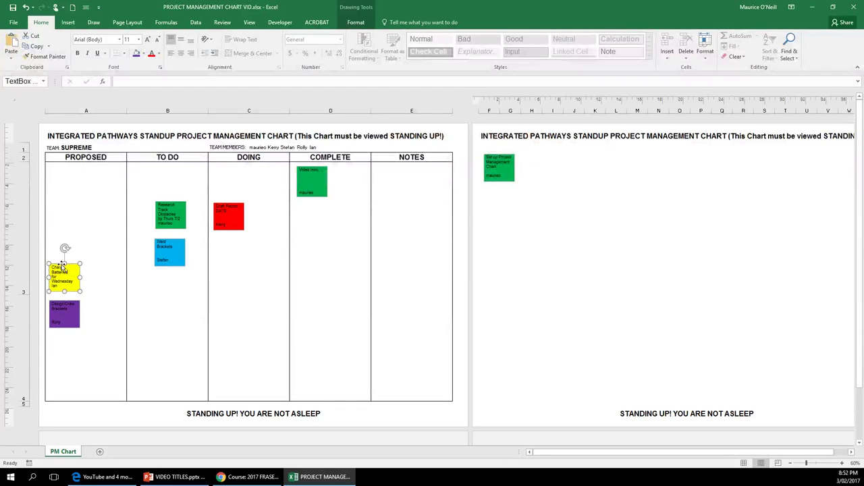
{"action": "left_click_drag", "start_coordinate": [61, 268], "coordinate": [171, 169]}
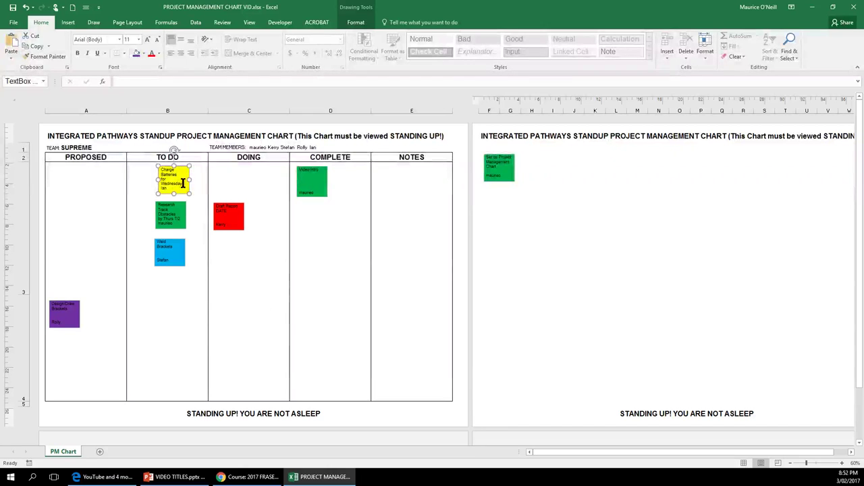
{"action": "left_click", "coordinate": [229, 273]}
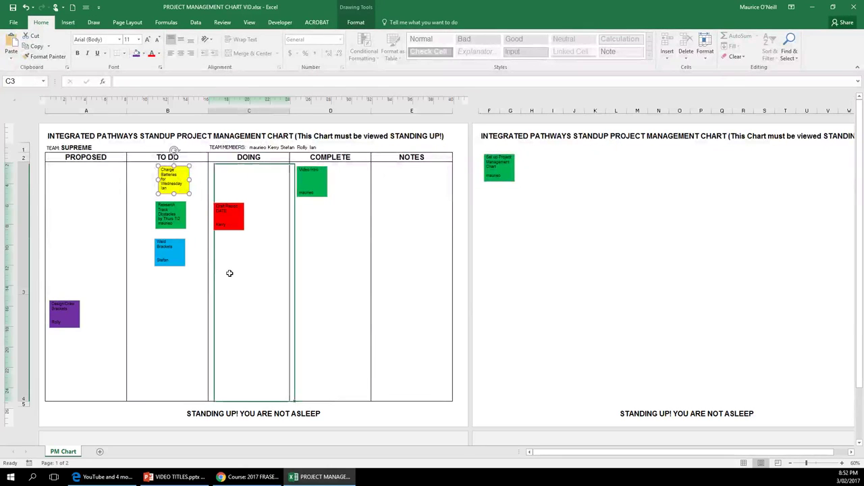
- Advance the Charge Batteries note from TO DO through DOING into COMPLETE
{"action": "left_click", "coordinate": [173, 169]}
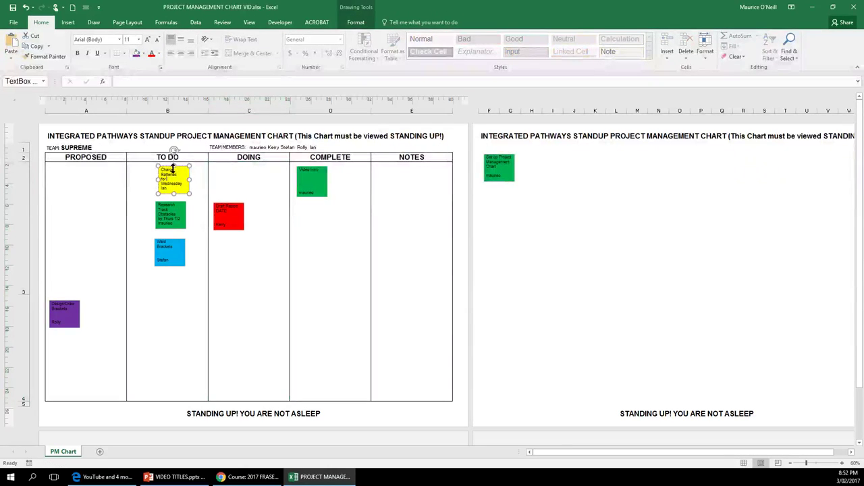
{"action": "mouse_move", "coordinate": [173, 169]}
{"action": "left_mouse_down"}
{"action": "mouse_move", "coordinate": [250, 169]}
{"action": "mouse_move", "coordinate": [241, 168]}
{"action": "left_mouse_up"}
{"action": "left_click", "coordinate": [277, 247]}
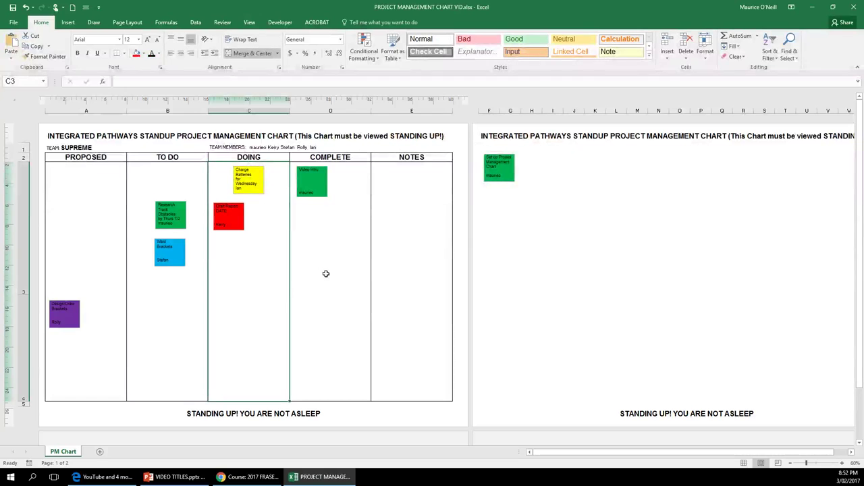
{"action": "left_click", "coordinate": [245, 170]}
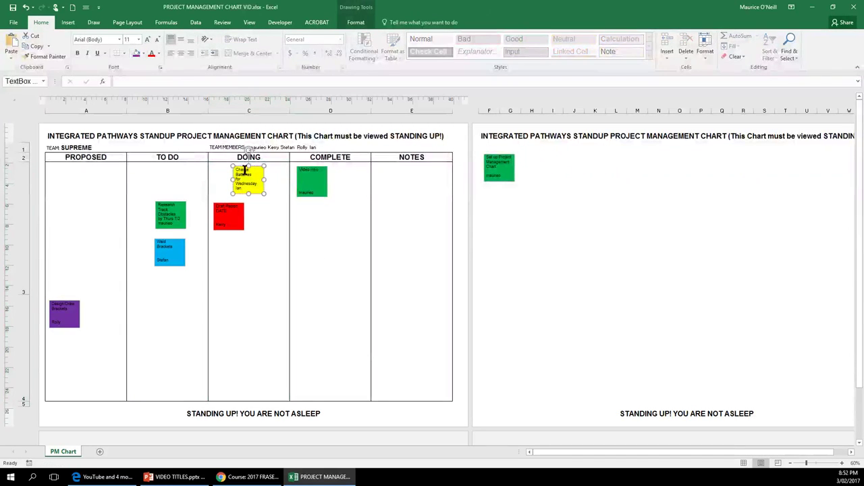
{"action": "mouse_move", "coordinate": [245, 169]}
{"action": "left_mouse_down"}
{"action": "mouse_move", "coordinate": [340, 255]}
{"action": "mouse_move", "coordinate": [310, 222]}
{"action": "mouse_move", "coordinate": [309, 202]}
{"action": "left_mouse_up"}
{"action": "left_click", "coordinate": [334, 268]}
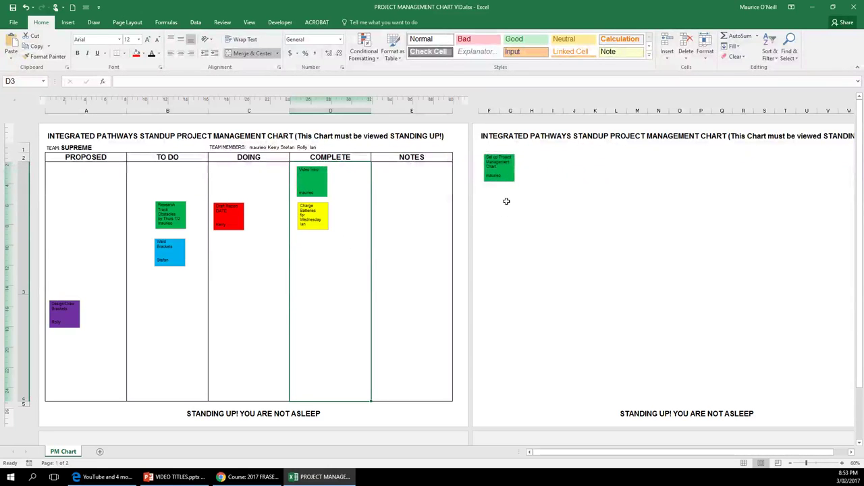
- Drag the Charge Batteries note from COMPLETE onto page two beside the green note
{"action": "left_click", "coordinate": [315, 210]}
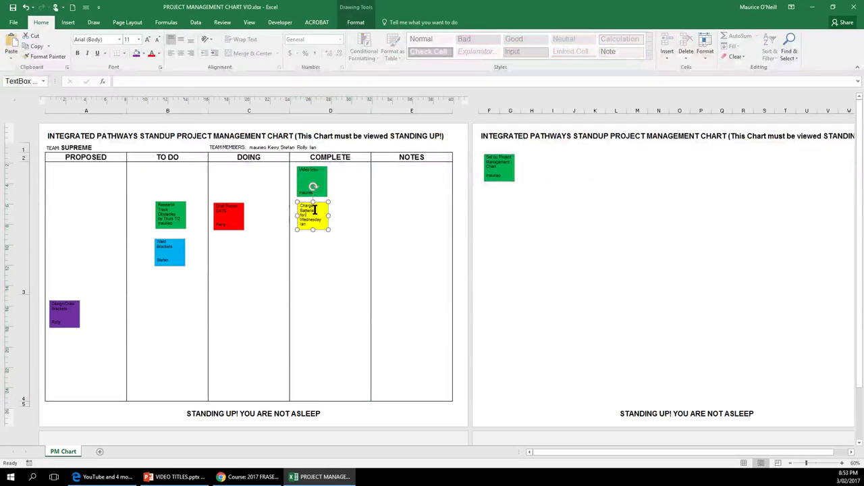
{"action": "mouse_move", "coordinate": [315, 210]}
{"action": "left_mouse_down"}
{"action": "mouse_move", "coordinate": [425, 197]}
{"action": "mouse_move", "coordinate": [558, 159]}
{"action": "mouse_move", "coordinate": [530, 153]}
{"action": "left_mouse_up"}
{"action": "left_click", "coordinate": [540, 207]}
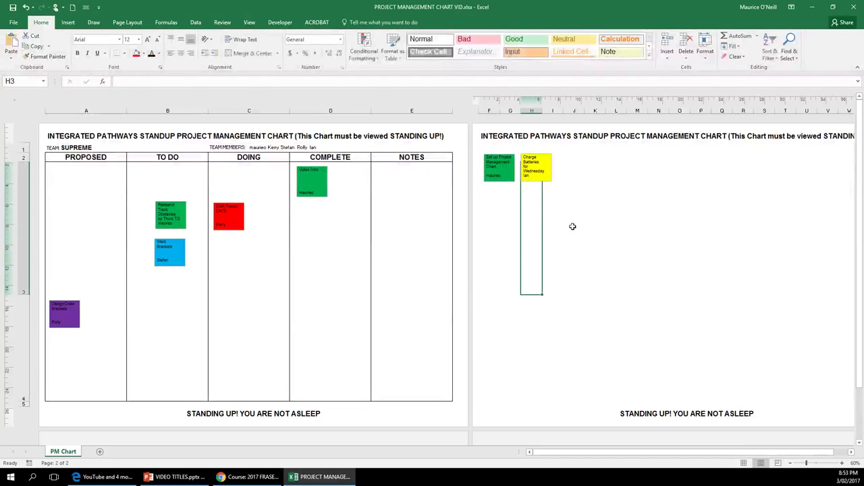
{"action": "left_click", "coordinate": [576, 210]}
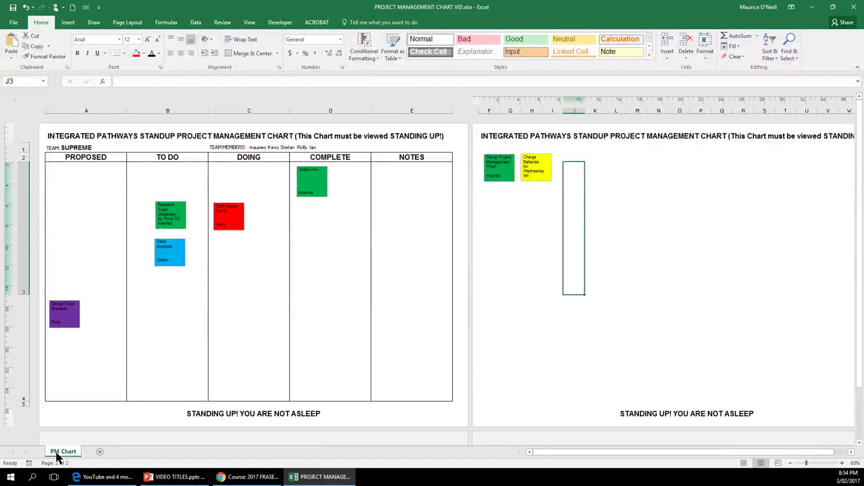
- Add a blank Sheet3 to the chart workbook, then create Book3 via File > New > Blank workbook
{"action": "left_click", "coordinate": [98, 452]}
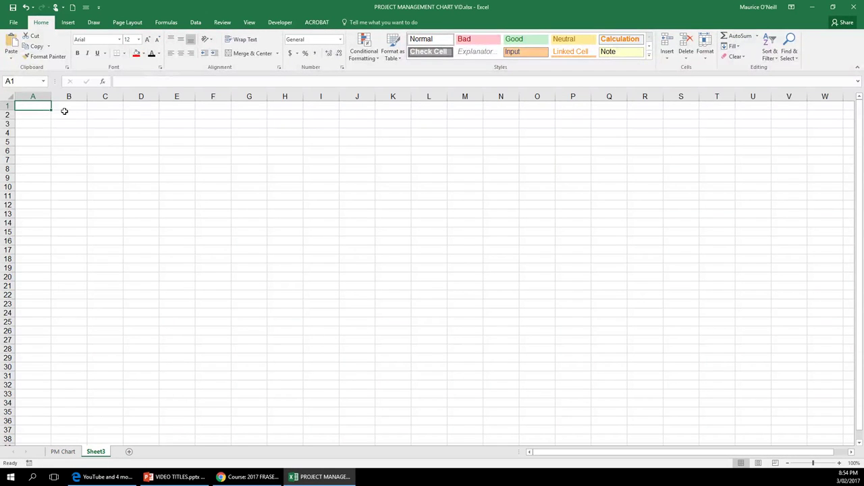
{"action": "left_click", "coordinate": [63, 452]}
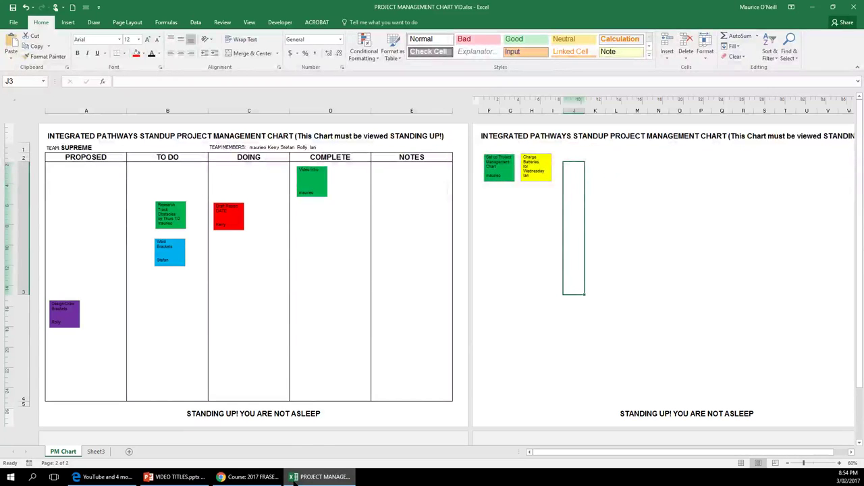
{"action": "left_click", "coordinate": [13, 24]}
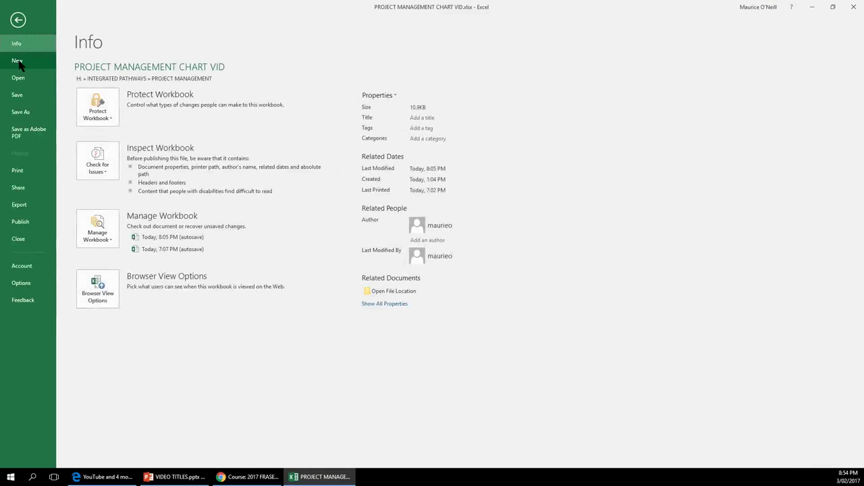
{"action": "left_click", "coordinate": [18, 21]}
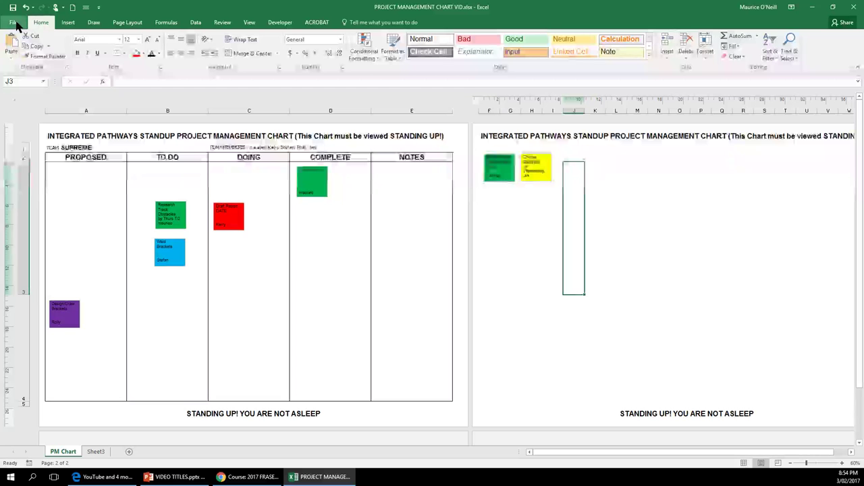
{"action": "left_click", "coordinate": [14, 23]}
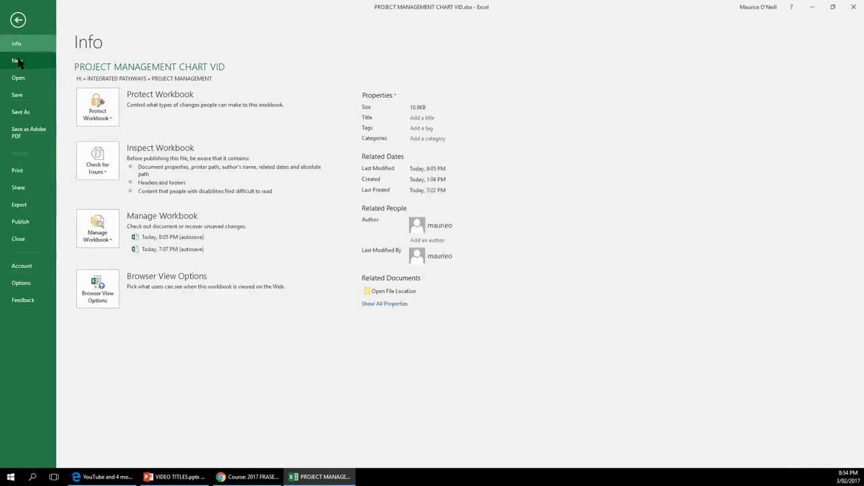
{"action": "left_click", "coordinate": [17, 60]}
{"action": "left_click", "coordinate": [146, 177]}
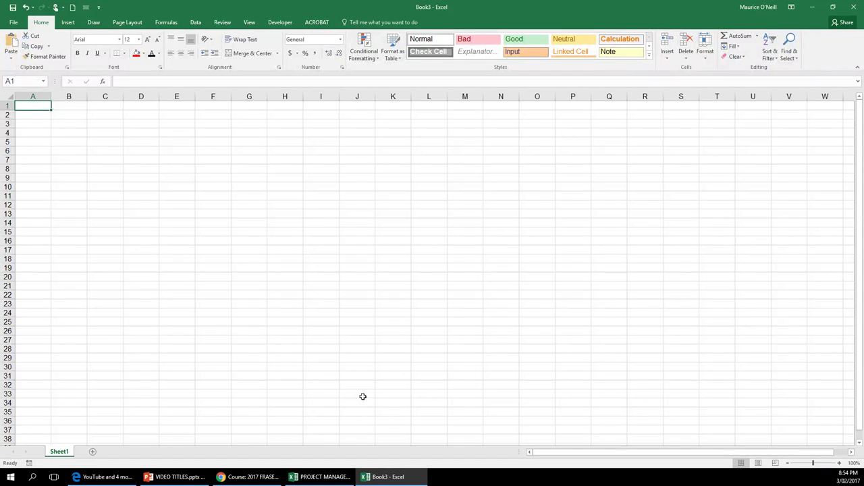
- Rename Book3's Sheet1 tab to 'PM CHART'
{"action": "right_click", "coordinate": [65, 455]}
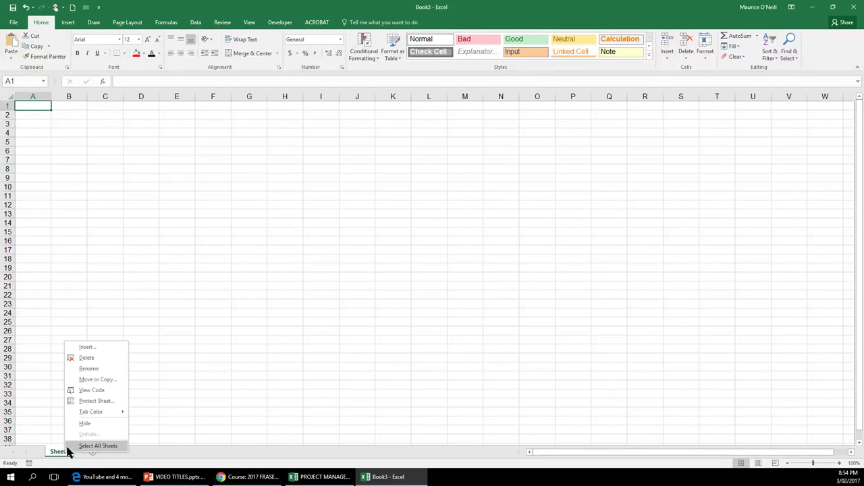
{"action": "left_click", "coordinate": [84, 370]}
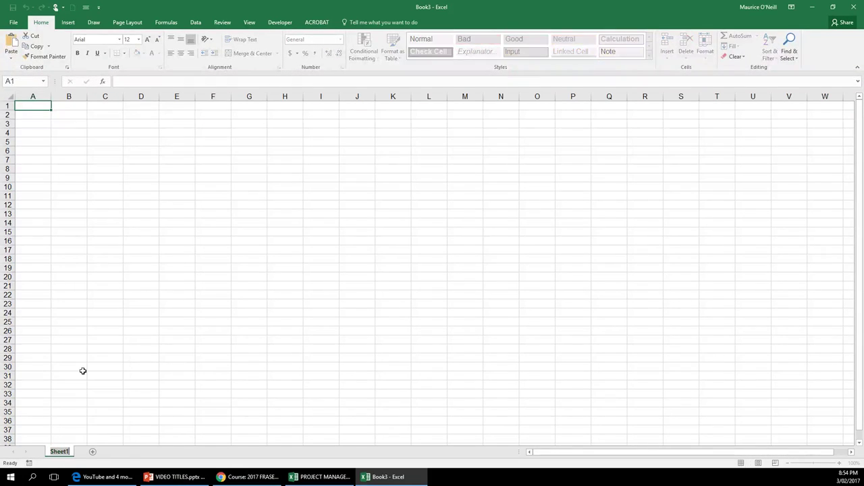
{"action": "type", "text": "P"}
{"action": "type", "text": "M chart"}
{"action": "key", "text": "BackSpace"}
{"action": "key", "text": "BackSpace"}
{"action": "key", "text": "BackSpace"}
{"action": "type", "text": "CHART"}
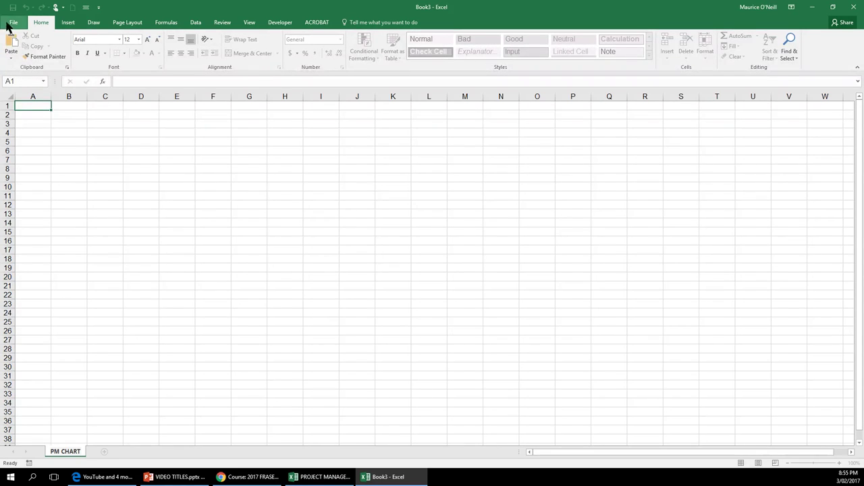
- Confirm the PM CHART sheet name and return to cell A1
{"action": "left_click", "coordinate": [132, 23]}
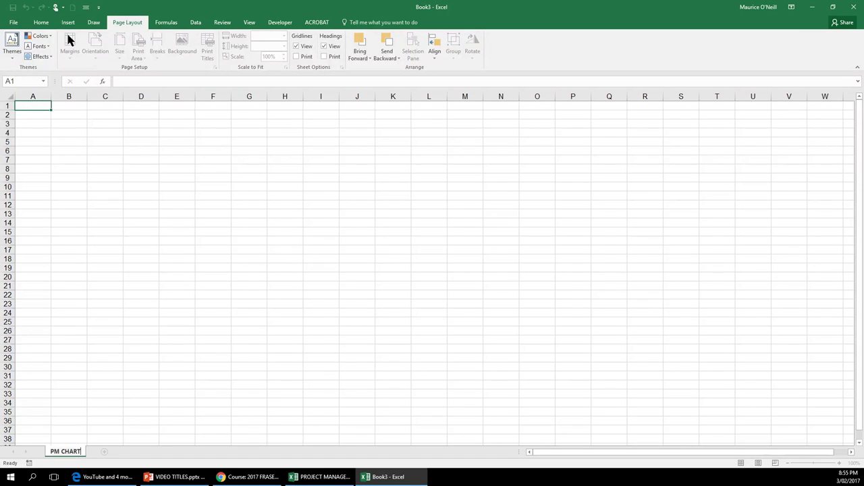
{"action": "left_click", "coordinate": [77, 154]}
{"action": "left_click", "coordinate": [33, 103]}
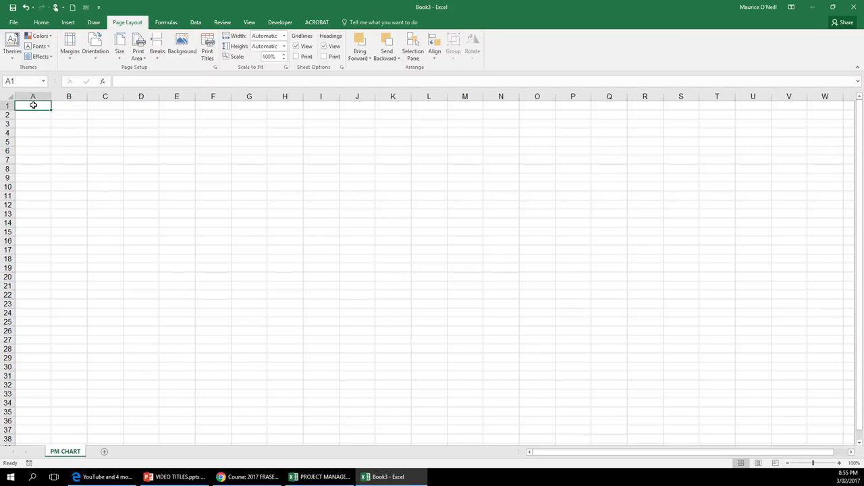
- Set the page to narrow margins, landscape orientation and A3 paper size
{"action": "left_click", "coordinate": [71, 42]}
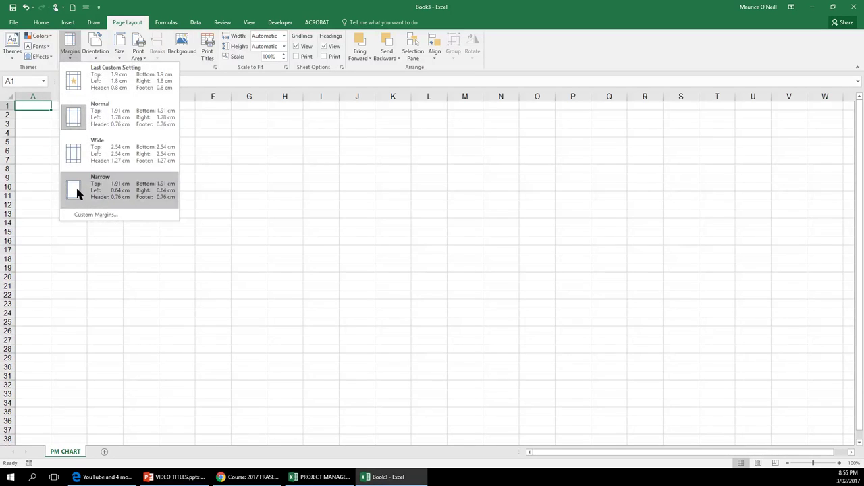
{"action": "left_click", "coordinate": [76, 192]}
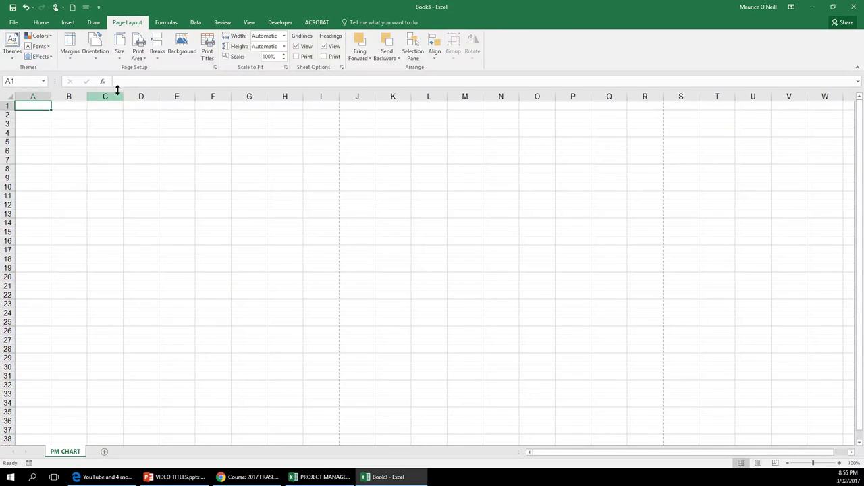
{"action": "left_click", "coordinate": [95, 46]}
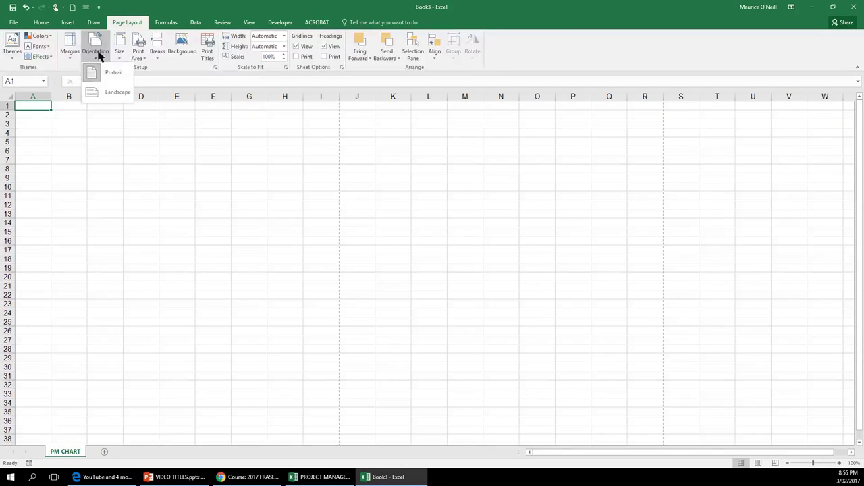
{"action": "left_click", "coordinate": [120, 93]}
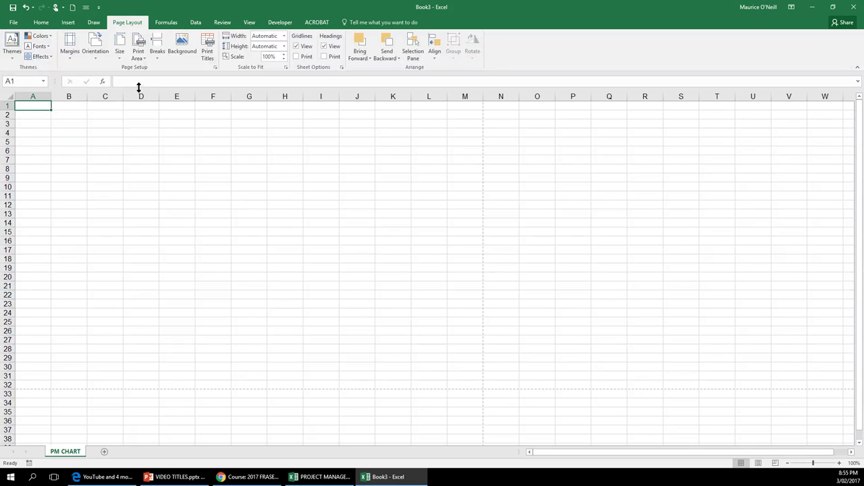
{"action": "left_click", "coordinate": [119, 45]}
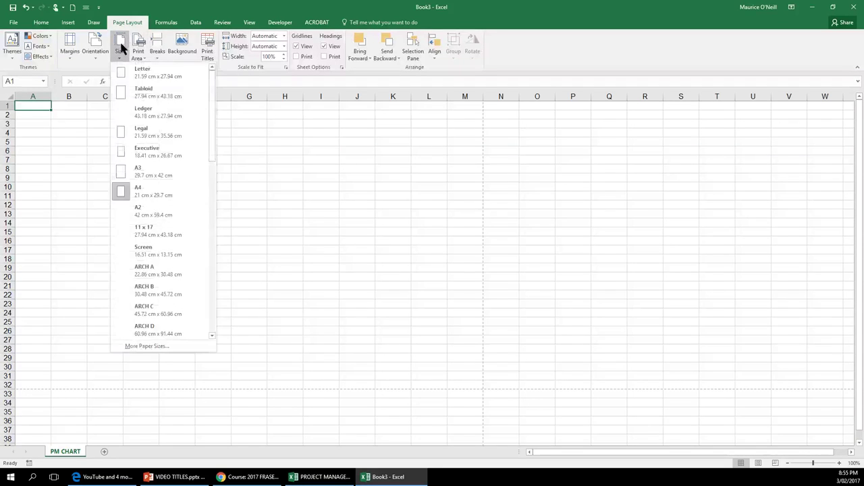
{"action": "left_click", "coordinate": [144, 172]}
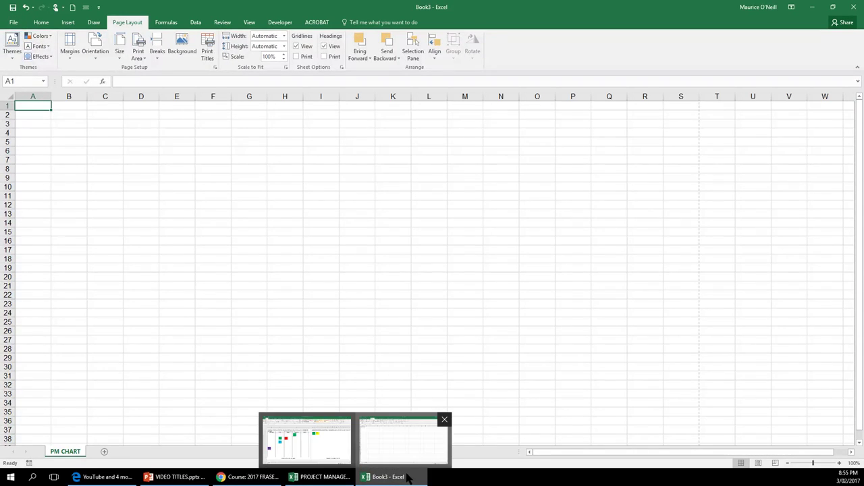
- Open Save As in INTEGRATED PATHWAYS > PROJECT MANAGEMENT and enter the file name PMCHART_3
{"action": "left_click", "coordinate": [15, 27]}
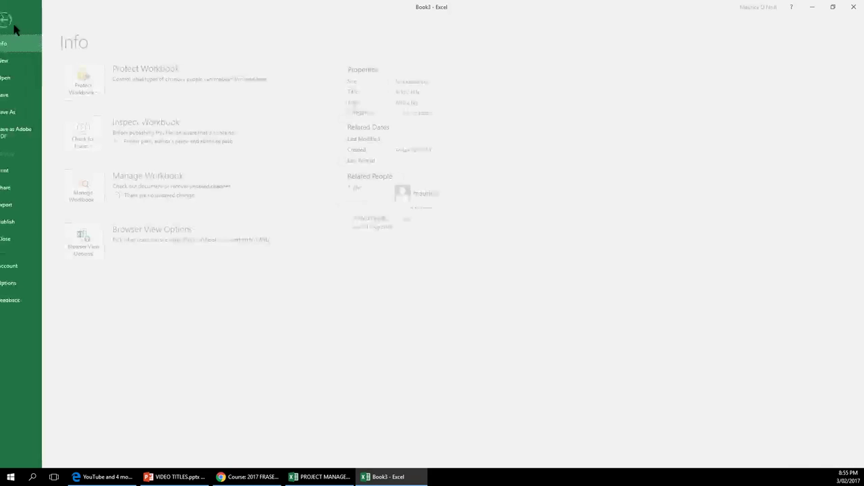
{"action": "left_click", "coordinate": [24, 114]}
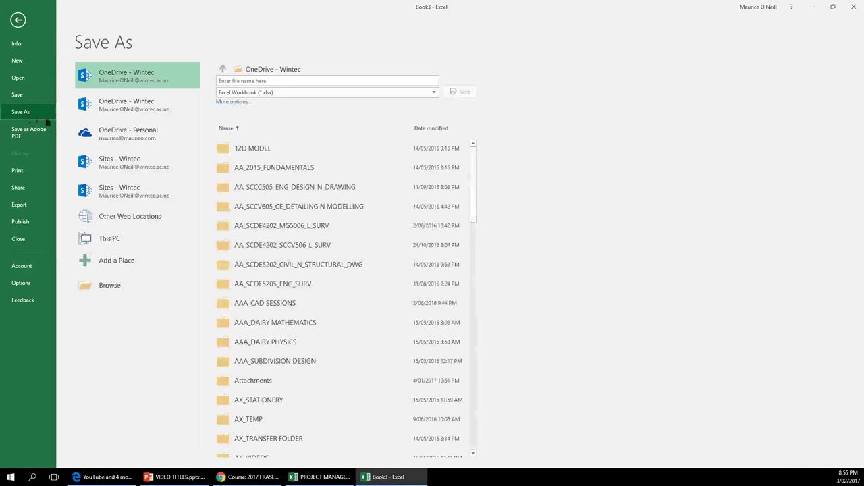
{"action": "left_click", "coordinate": [108, 287]}
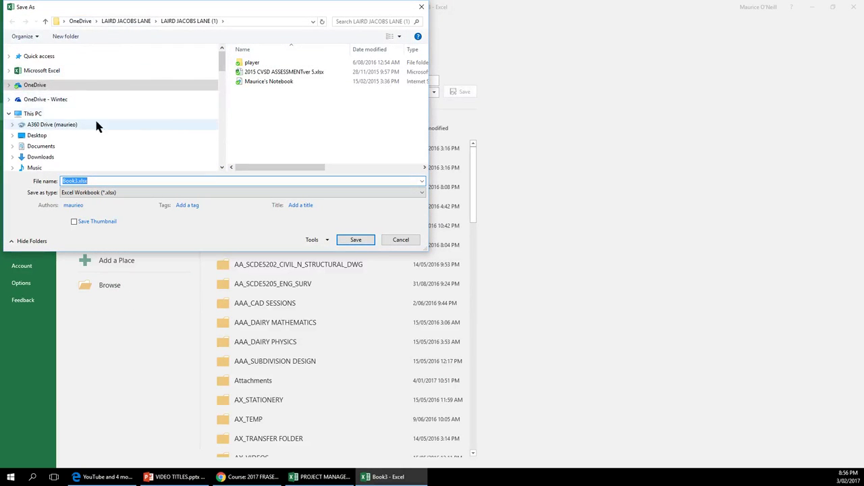
{"action": "left_click_drag", "start_coordinate": [223, 61], "coordinate": [232, 119]}
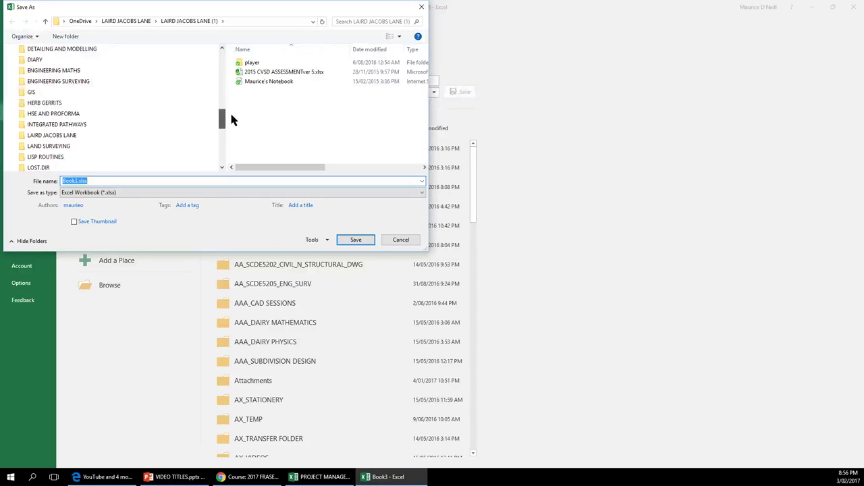
{"action": "left_click", "coordinate": [57, 124]}
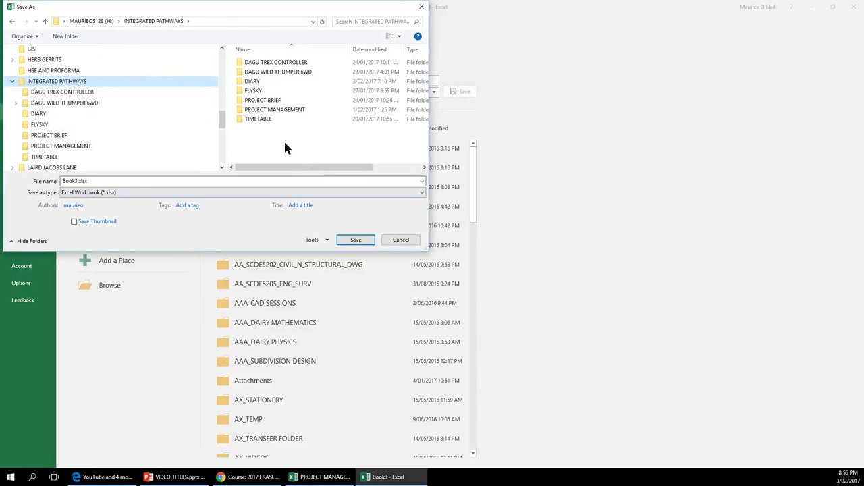
{"action": "double_click", "coordinate": [266, 112]}
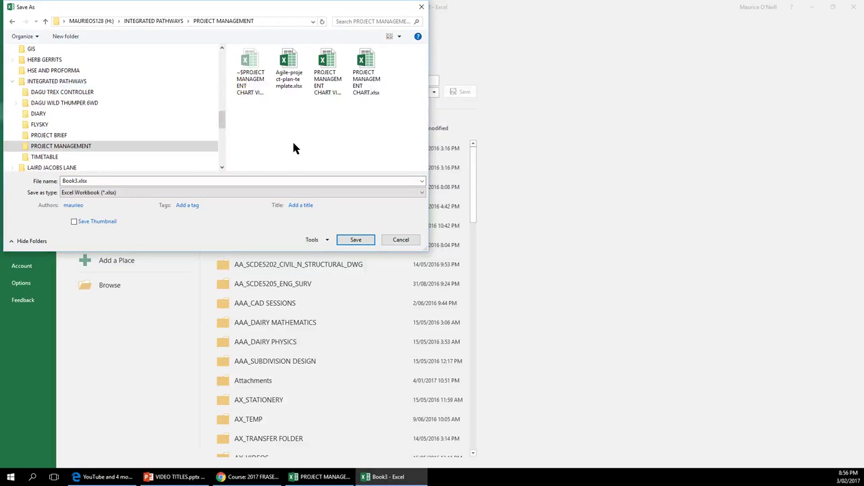
{"action": "double_click", "coordinate": [115, 181]}
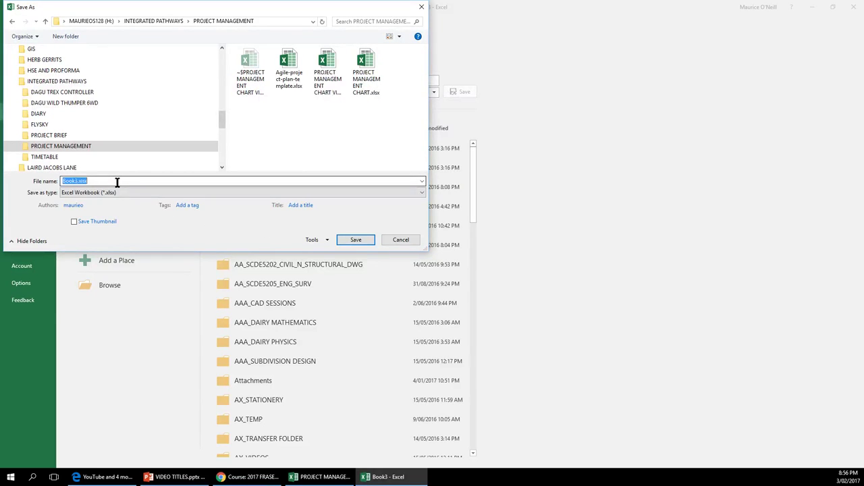
{"action": "type", "text": "PMCHART_3"}
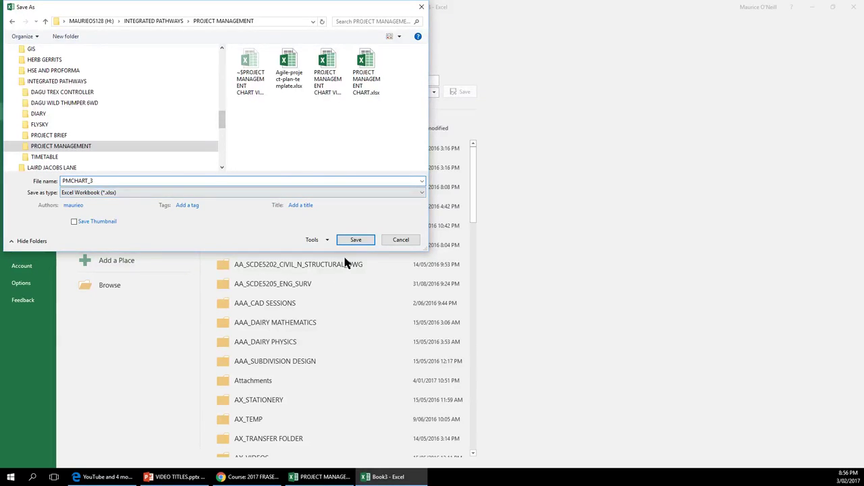
- Save the workbook as PMCHART_3.xlsx and bring up the View ribbon
{"action": "left_click", "coordinate": [361, 242]}
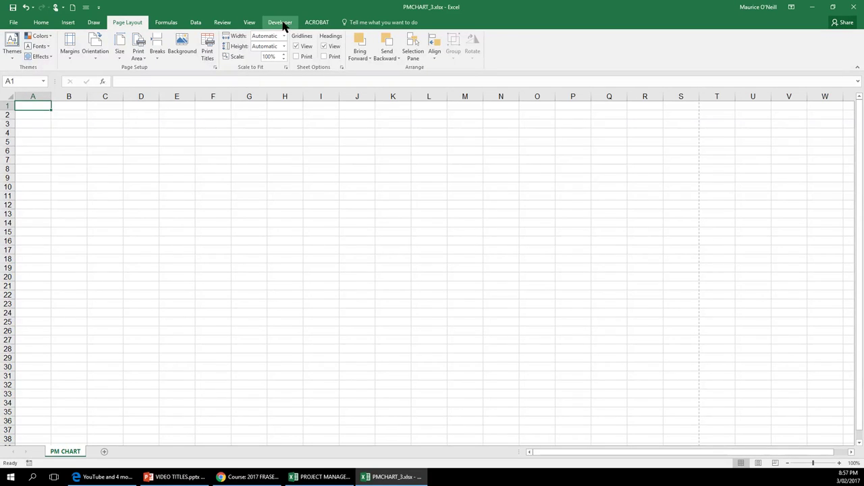
{"action": "left_click", "coordinate": [248, 24]}
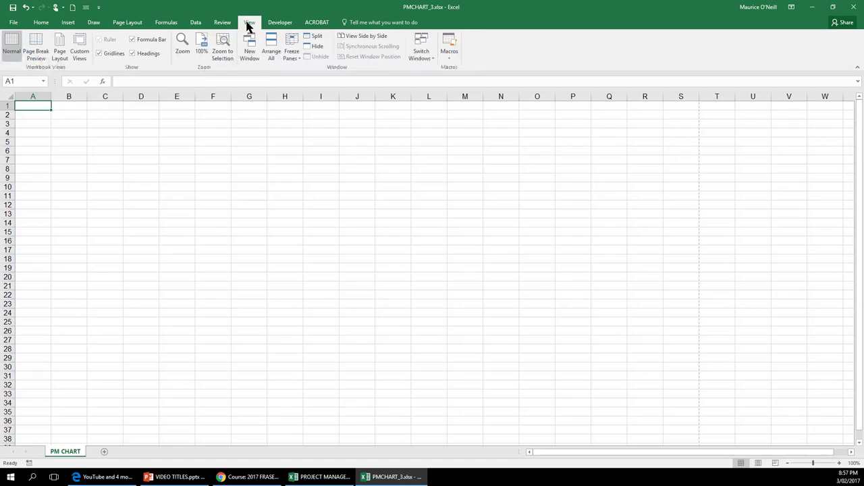
- Switch the PM CHART sheet to Page Layout view and zoom out to 60%
{"action": "left_click", "coordinate": [58, 42]}
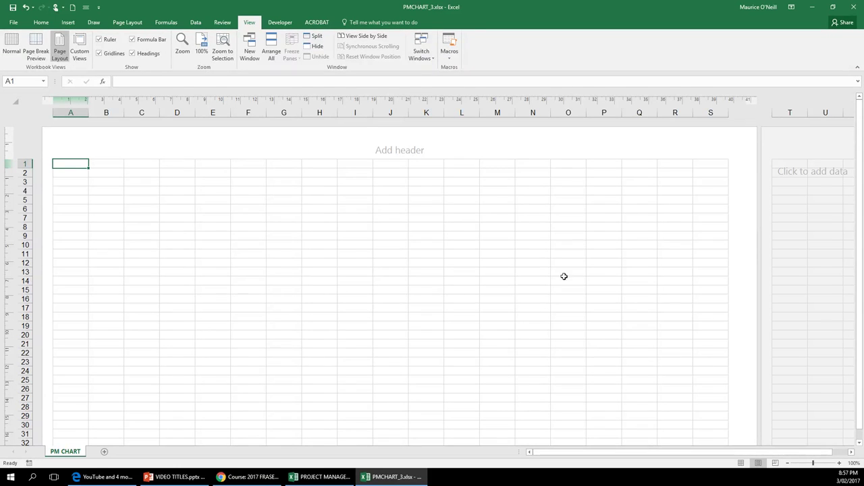
{"action": "left_click", "coordinate": [788, 464]}
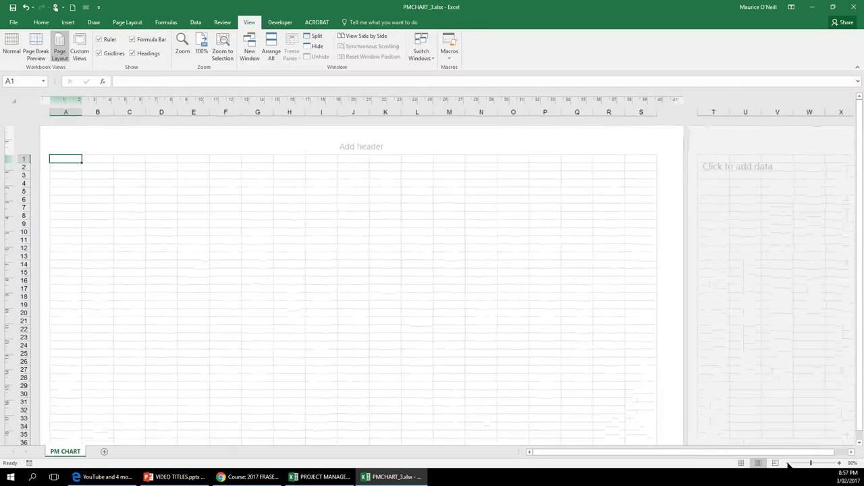
{"action": "left_click", "coordinate": [788, 463]}
{"action": "left_click", "coordinate": [788, 463]}
{"action": "left_click", "coordinate": [788, 463]}
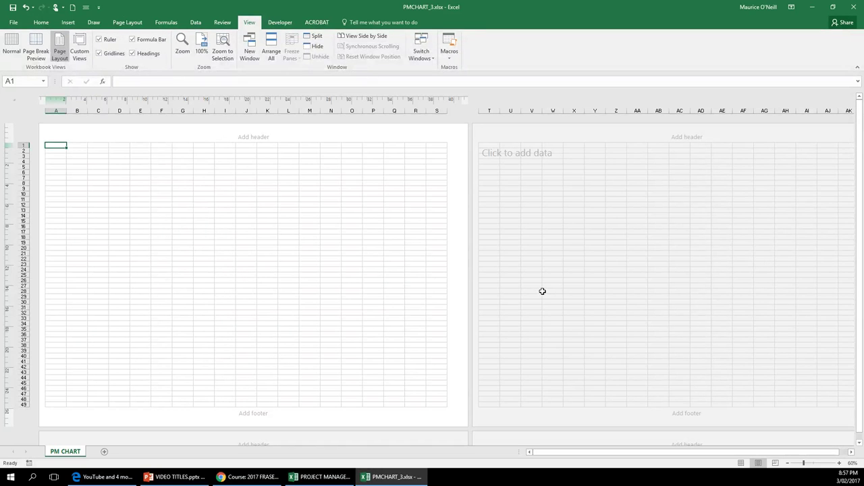
{"action": "left_click", "coordinate": [325, 478]}
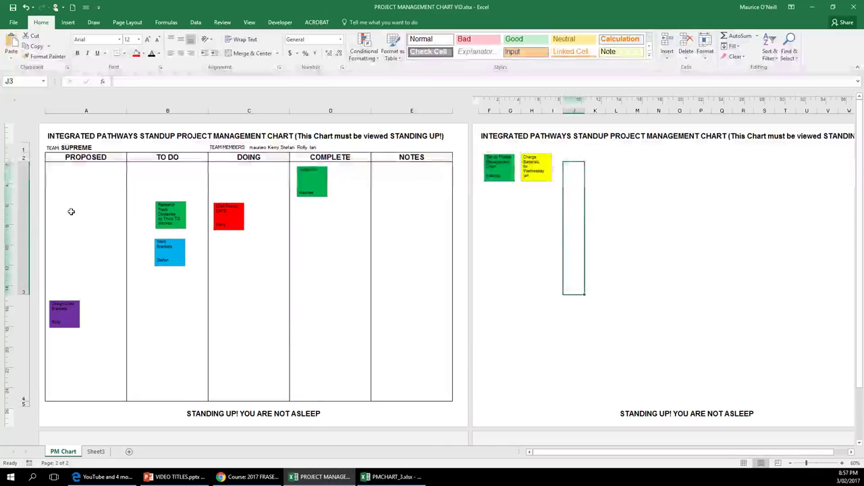
{"action": "left_click", "coordinate": [60, 214]}
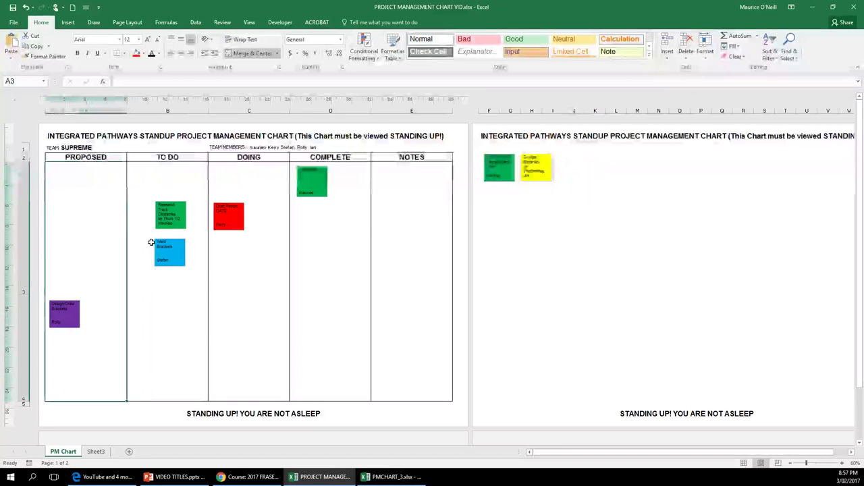
{"action": "left_click", "coordinate": [189, 253]}
{"action": "left_click", "coordinate": [244, 264]}
{"action": "left_click", "coordinate": [328, 277]}
{"action": "left_click", "coordinate": [401, 277]}
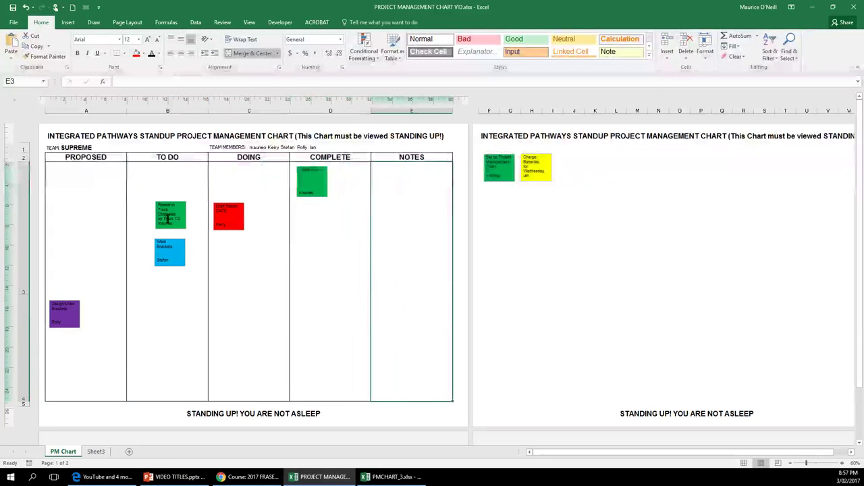
{"action": "left_click", "coordinate": [106, 224]}
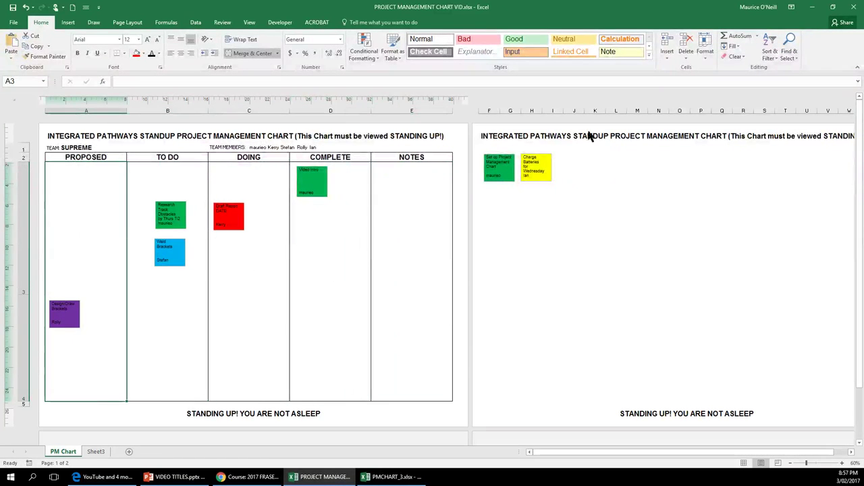
{"action": "left_click", "coordinate": [705, 46]}
{"action": "left_click", "coordinate": [738, 101]}
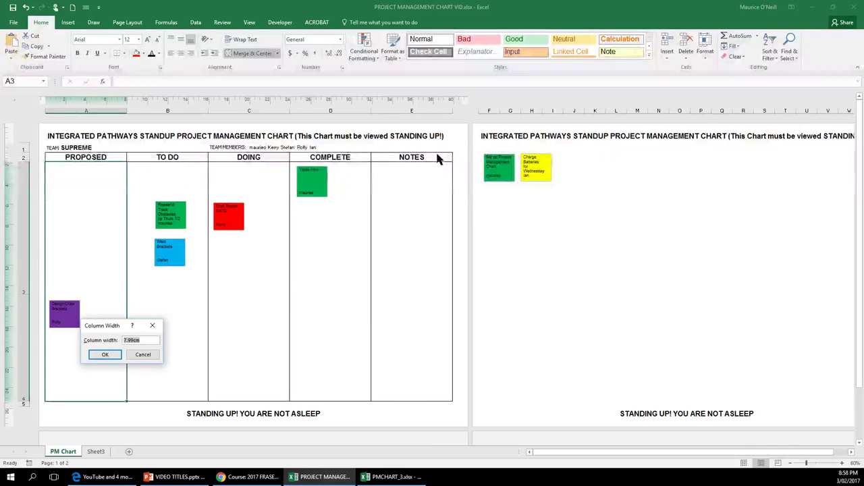
{"action": "left_click", "coordinate": [105, 356]}
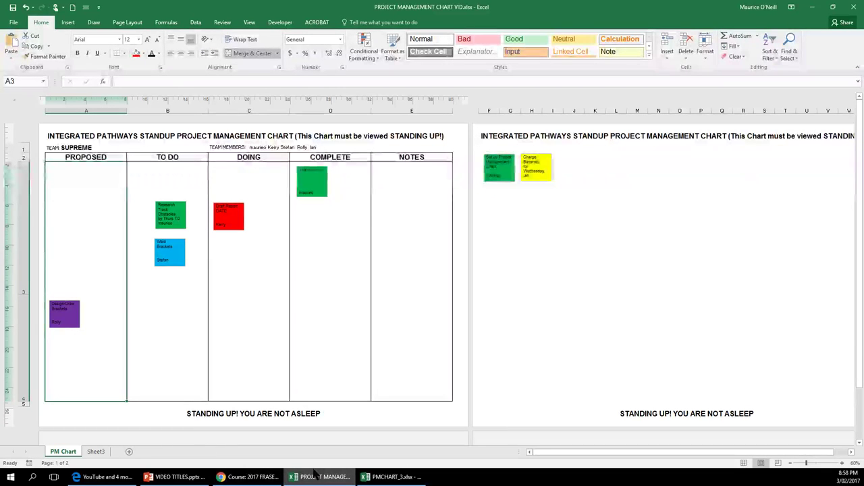
{"action": "left_click", "coordinate": [391, 477]}
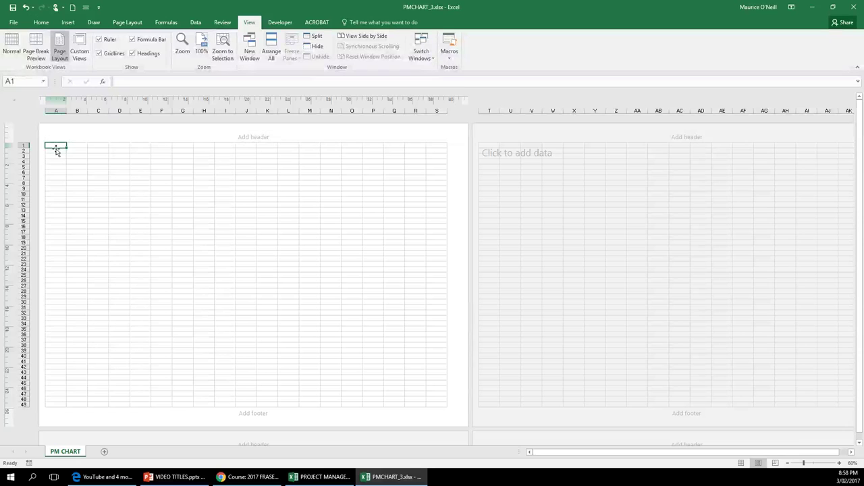
- Set columns A–E to a width of 8, then switch to the reference PROJECT MANAGEMENT CHART VID workbook
{"action": "left_click_drag", "start_coordinate": [57, 149], "coordinate": [102, 146]}
{"action": "left_click", "coordinate": [83, 147]}
{"action": "left_click", "coordinate": [52, 144]}
{"action": "left_click_drag", "start_coordinate": [66, 146], "coordinate": [152, 147]}
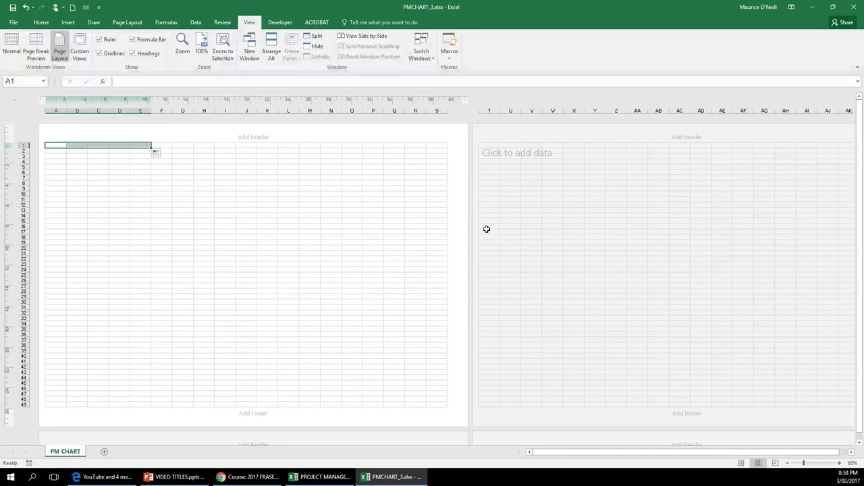
{"action": "left_click", "coordinate": [41, 23]}
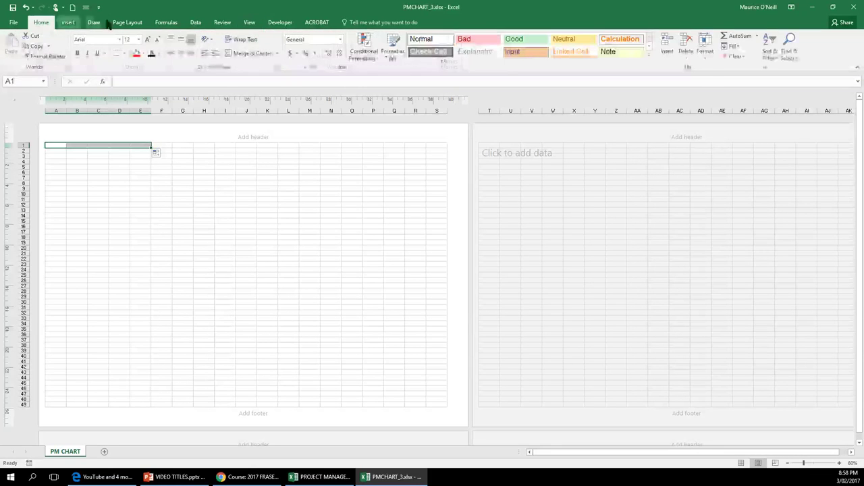
{"action": "left_click", "coordinate": [706, 57]}
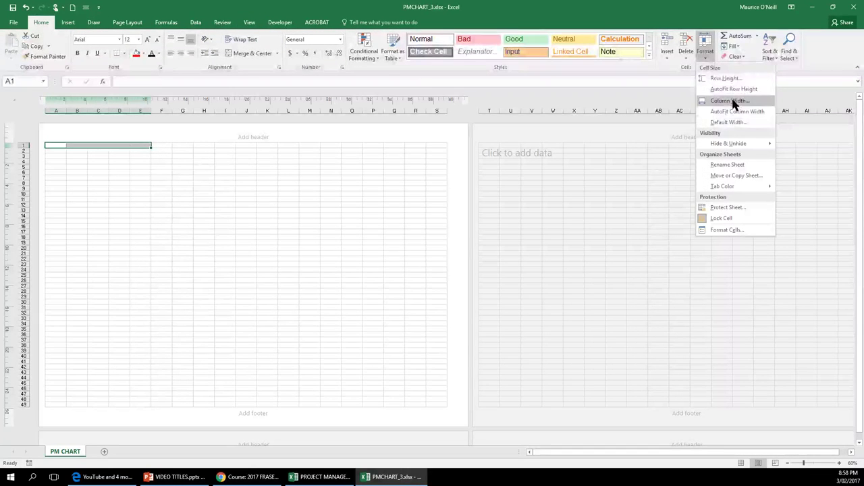
{"action": "left_click", "coordinate": [735, 103]}
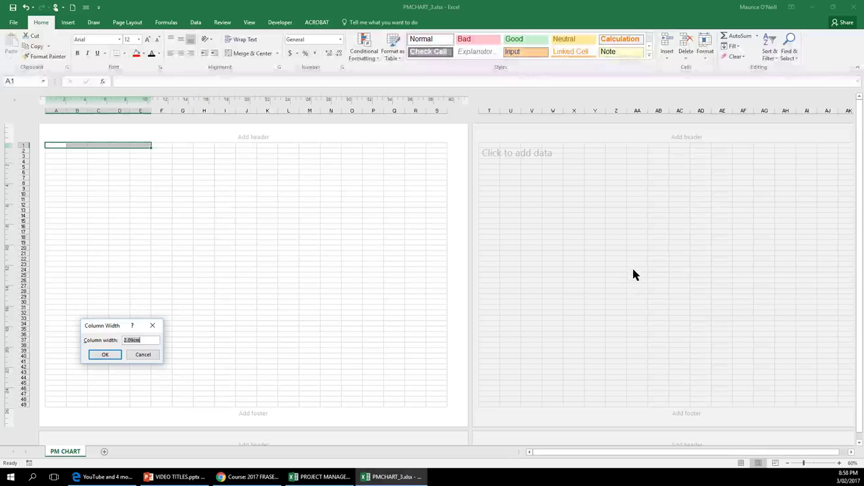
{"action": "type", "text": "8"}
{"action": "key", "text": "Return"}
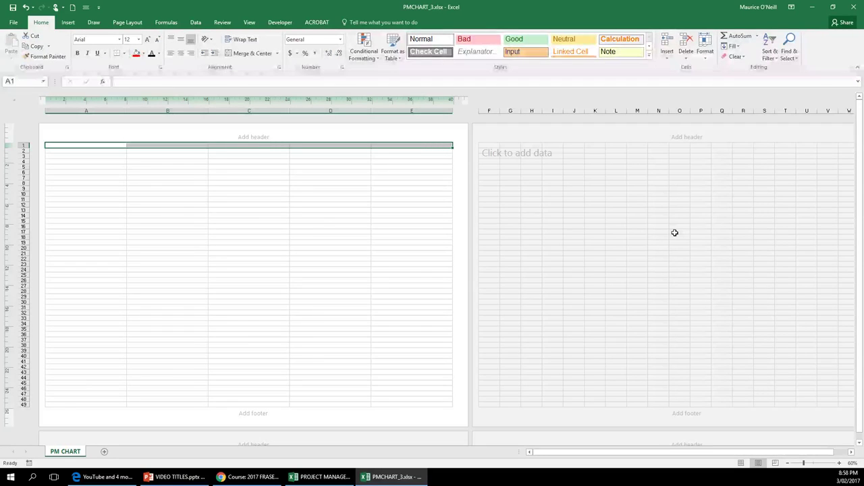
{"action": "left_click", "coordinate": [68, 150]}
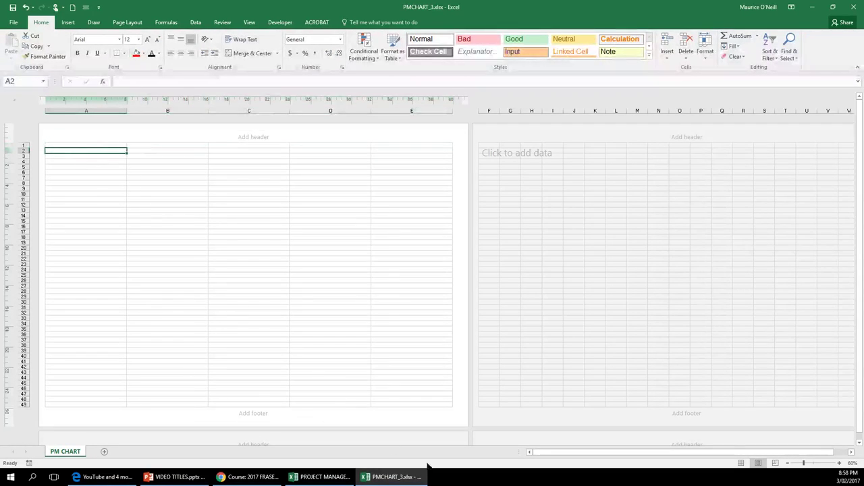
{"action": "key", "text": "alt+Tab"}
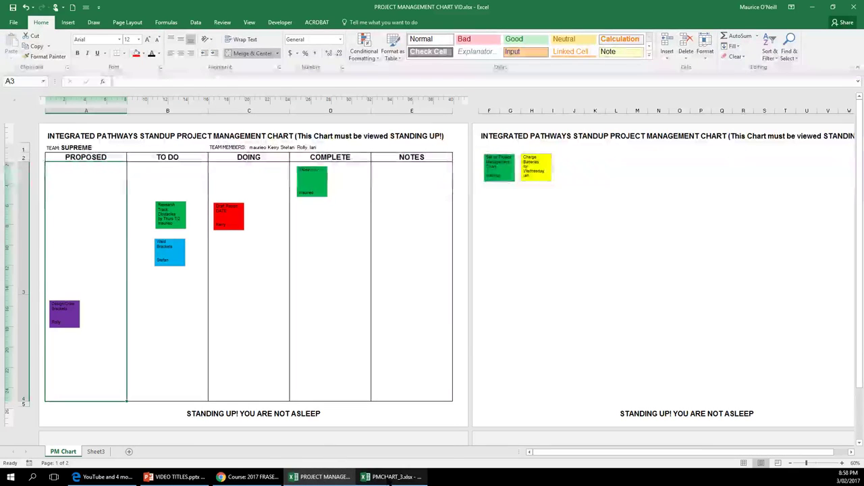
- Switch back to the PMCHART_3.xlsx workbook from the taskbar
{"action": "left_click", "coordinate": [394, 478]}
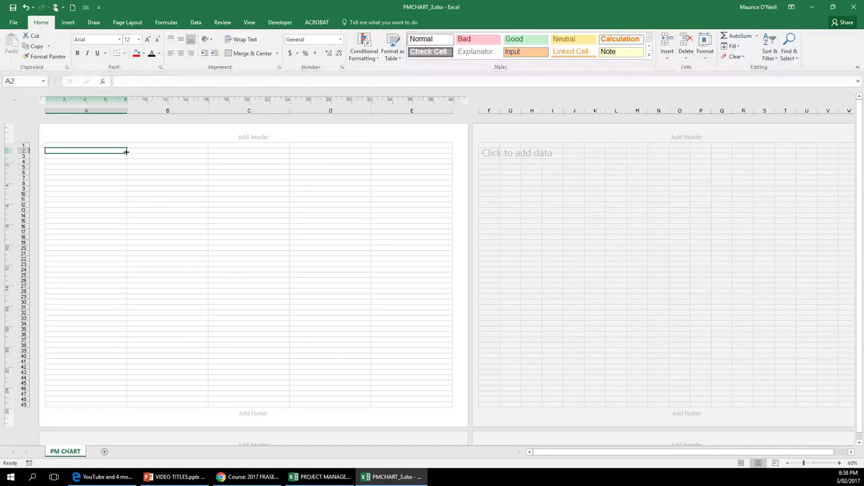
- Set the height of the selected top rows to 14
{"action": "mouse_move", "coordinate": [126, 153]}
{"action": "left_mouse_down"}
{"action": "mouse_move", "coordinate": [148, 155]}
{"action": "mouse_move", "coordinate": [123, 153]}
{"action": "left_mouse_up"}
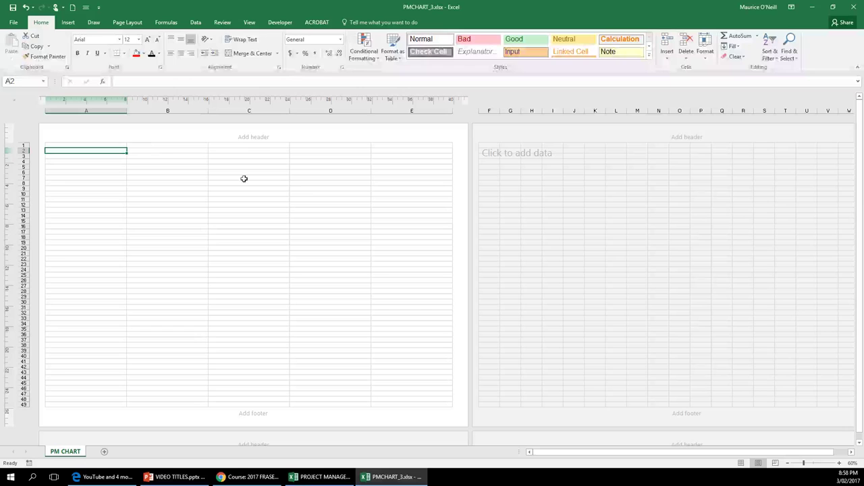
{"action": "left_click", "coordinate": [706, 52]}
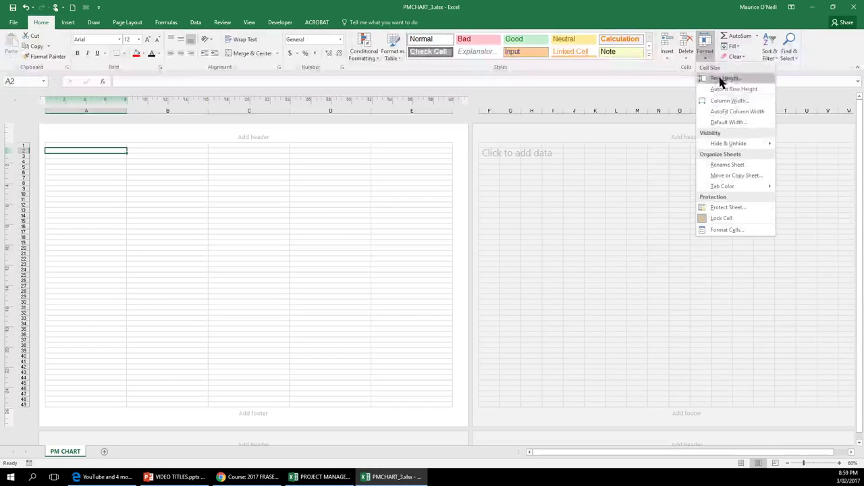
{"action": "left_click", "coordinate": [720, 81]}
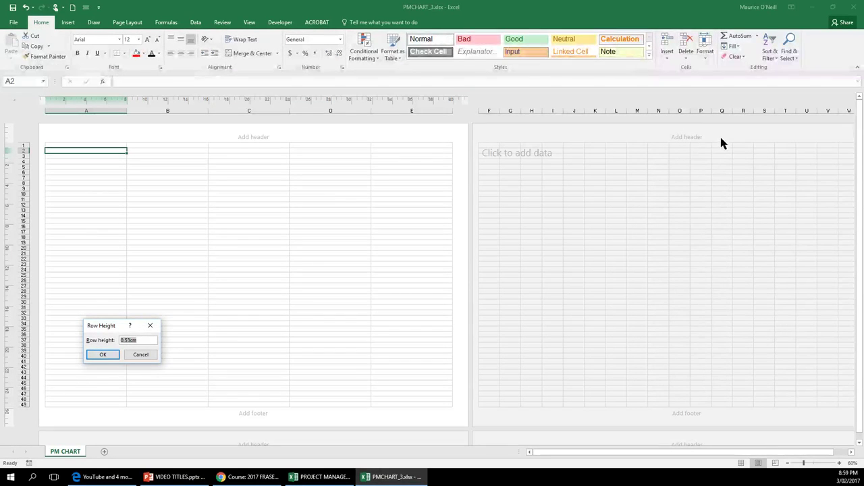
{"action": "type", "text": "14"}
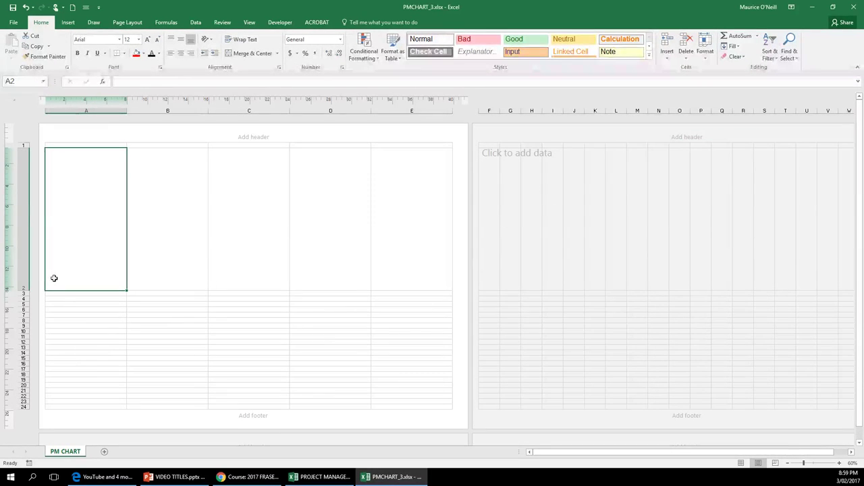
- Set row 3's height to 10, then fine-tune it to 9.97 cm
{"action": "left_click", "coordinate": [69, 294]}
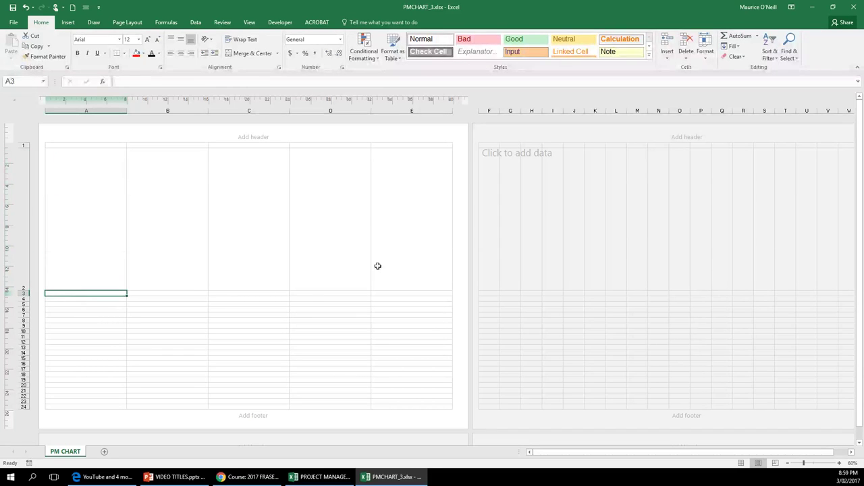
{"action": "left_click", "coordinate": [705, 65]}
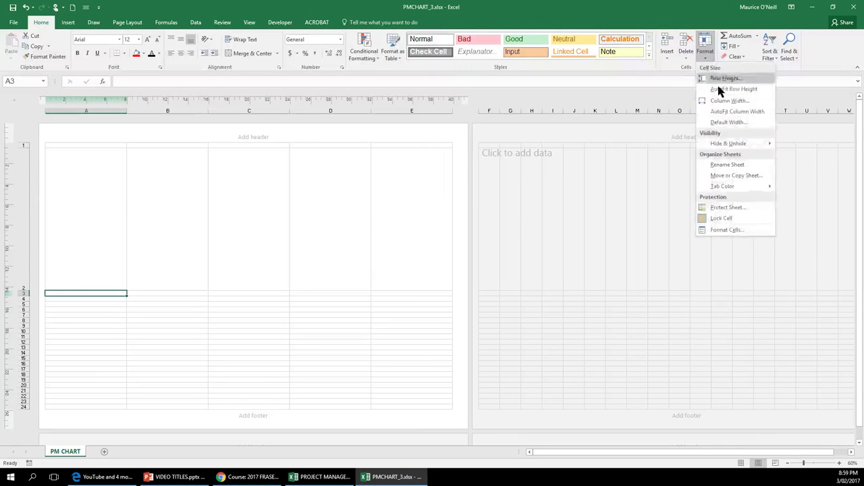
{"action": "left_click", "coordinate": [717, 82]}
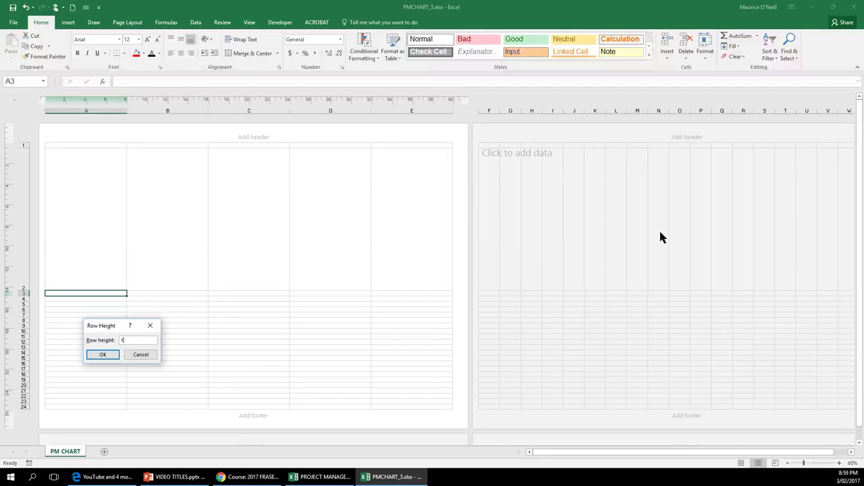
{"action": "key", "text": "Return"}
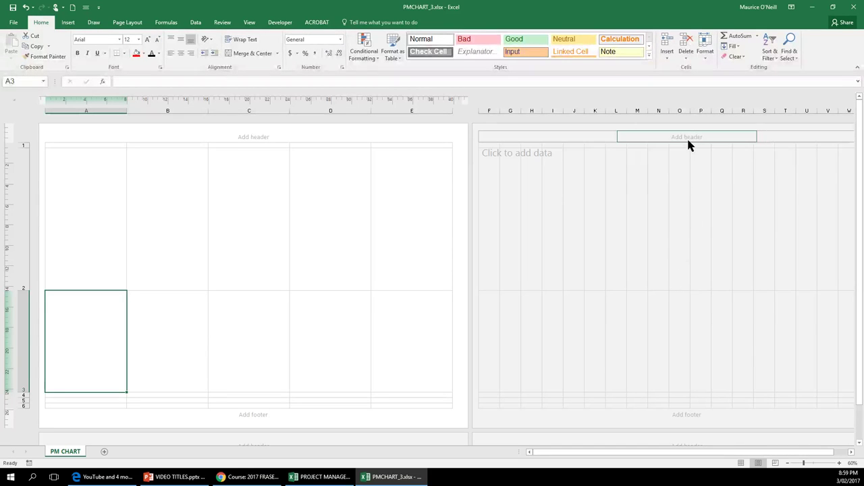
{"action": "left_click", "coordinate": [703, 61]}
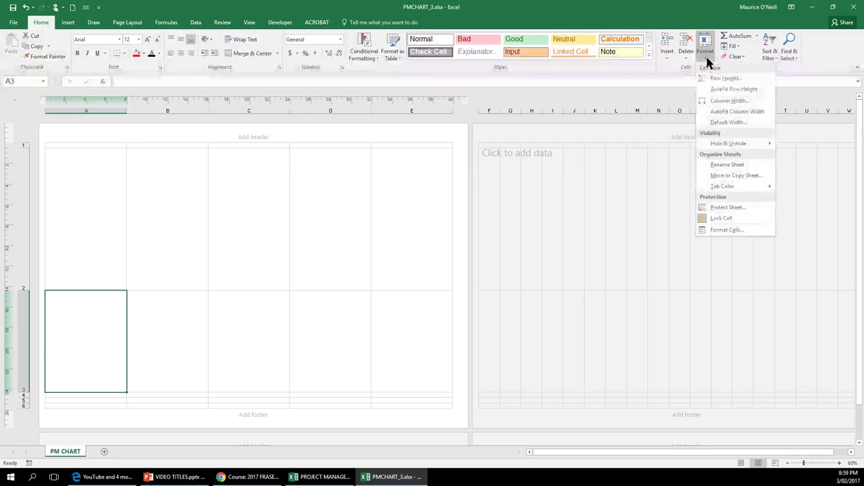
{"action": "left_click", "coordinate": [731, 78]}
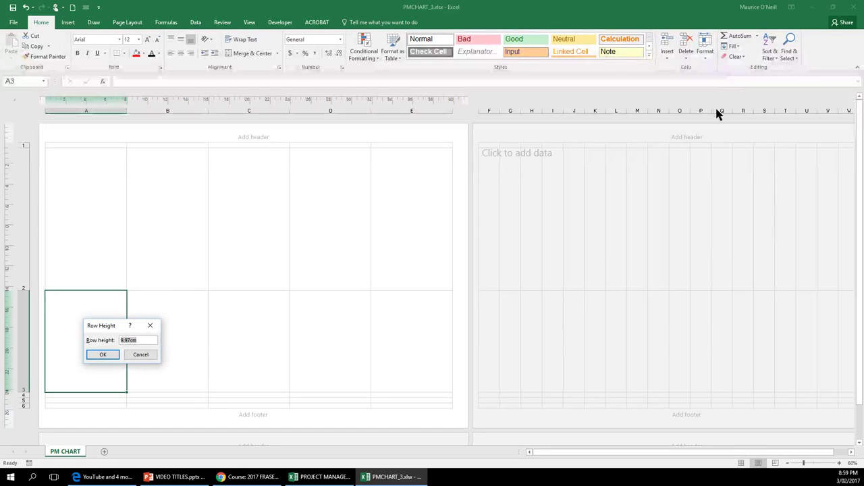
{"action": "type", "text": "11"}
{"action": "key", "text": "Return"}
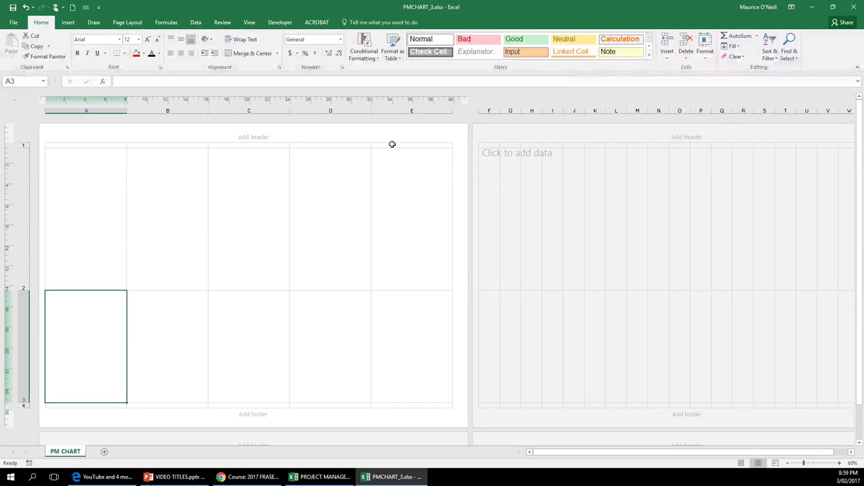
- Merge cells A2 and A3 with Merge Cells and copy the merged cell
{"action": "left_click", "coordinate": [73, 203]}
{"action": "left_click_drag", "start_coordinate": [73, 203], "coordinate": [63, 313]}
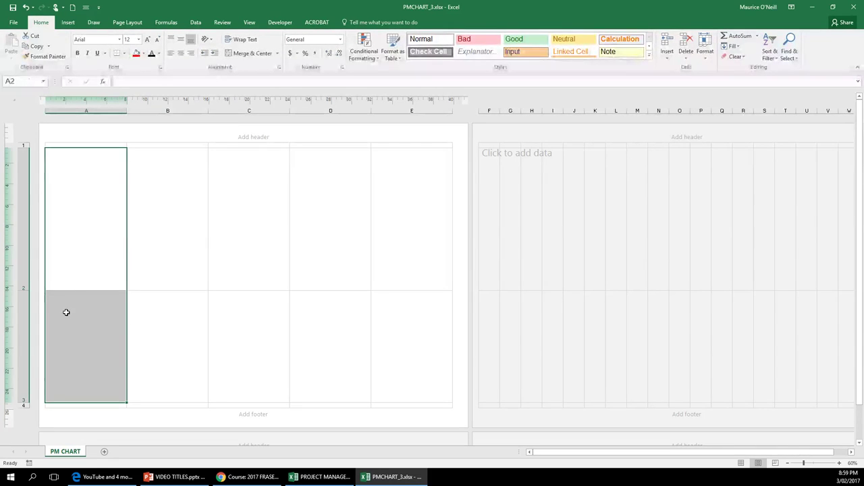
{"action": "left_click", "coordinate": [277, 54]}
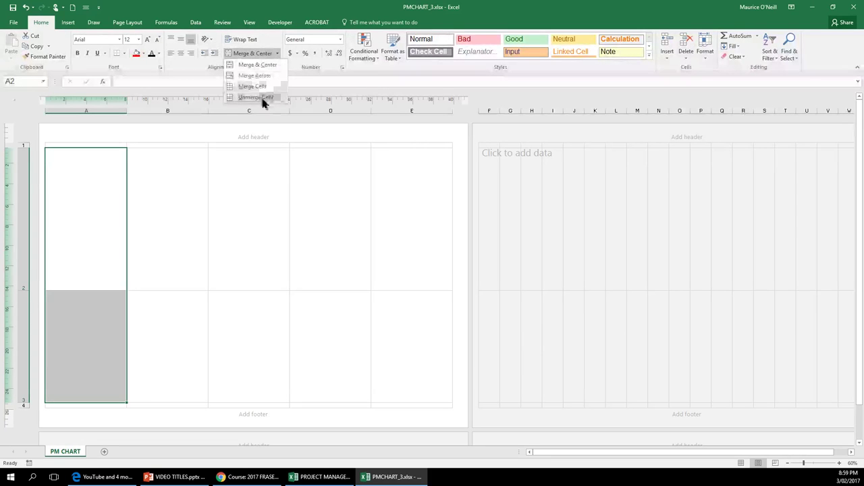
{"action": "left_click", "coordinate": [254, 88]}
{"action": "left_click", "coordinate": [190, 219]}
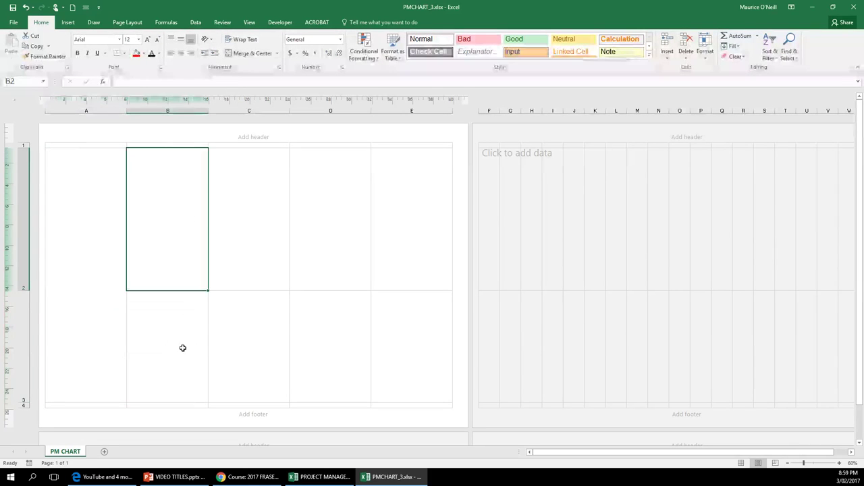
{"action": "left_click", "coordinate": [102, 246]}
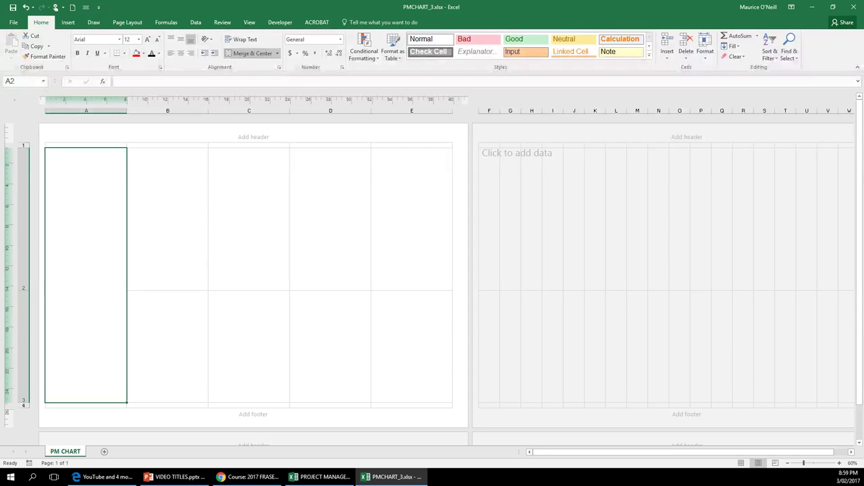
{"action": "key", "text": "ctrl+c"}
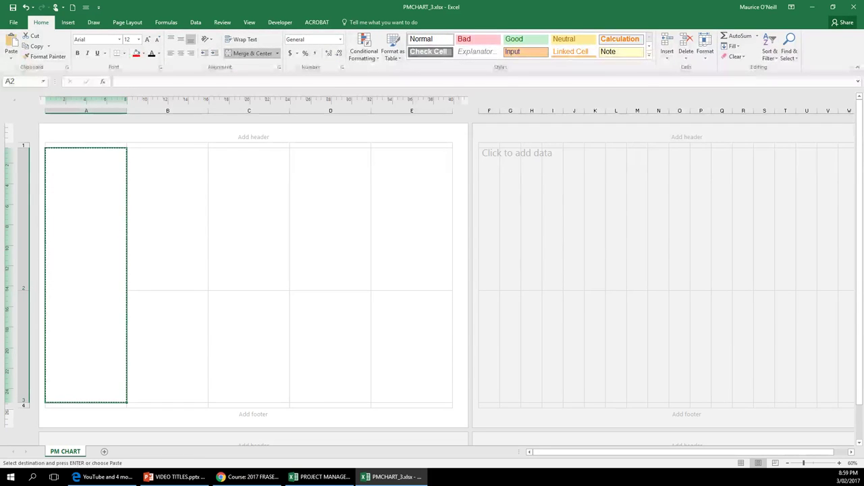
- Paste the merged A2:A3 cell into B2, C2, D2 and E2
{"action": "left_click", "coordinate": [165, 163]}
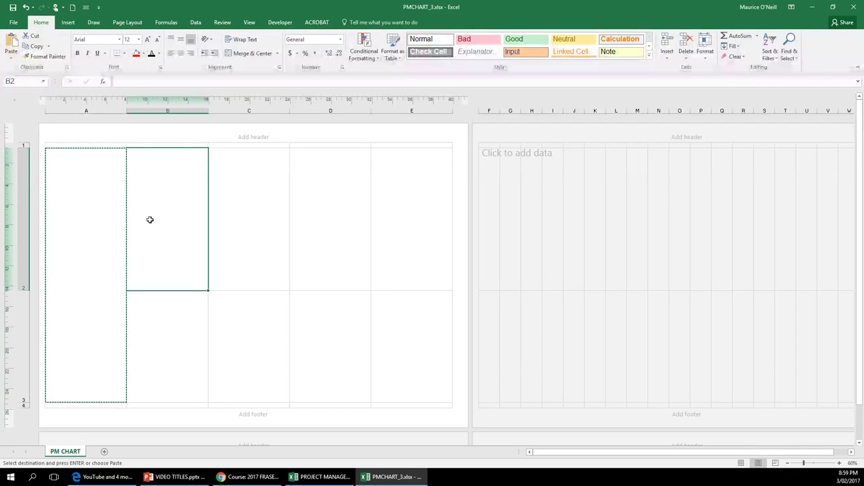
{"action": "key", "text": "ctrl+v"}
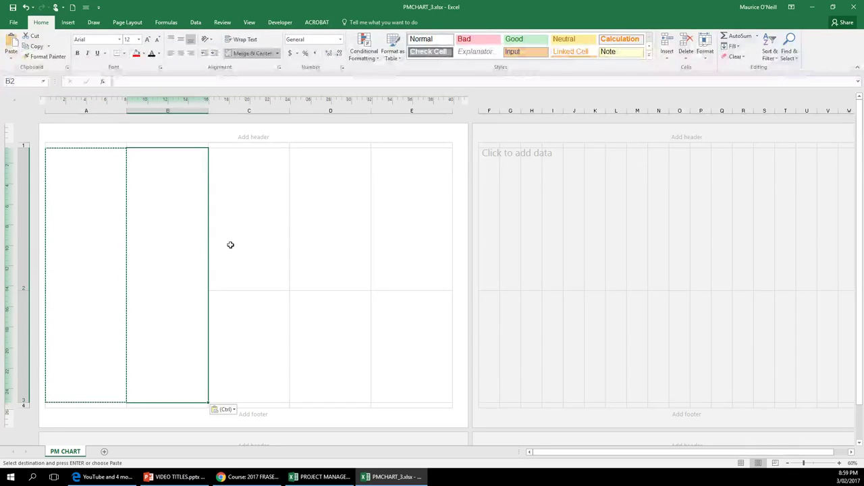
{"action": "left_click", "coordinate": [266, 232]}
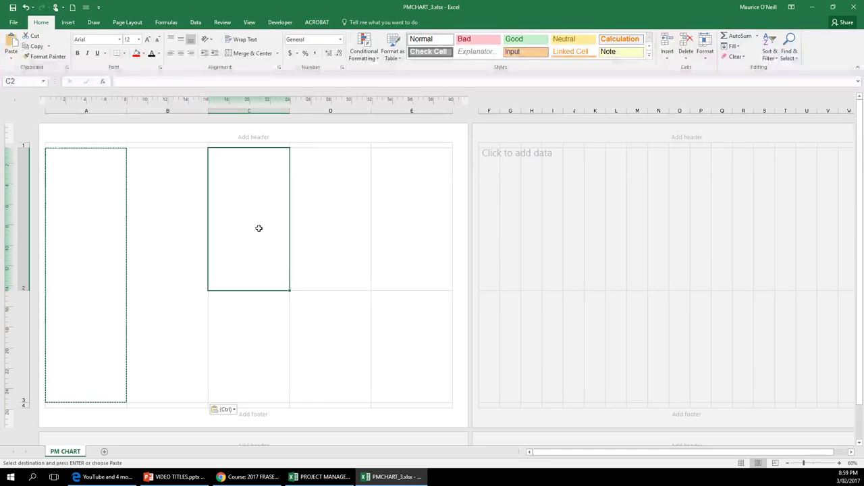
{"action": "key", "text": "ctrl+v"}
{"action": "left_click", "coordinate": [329, 222]}
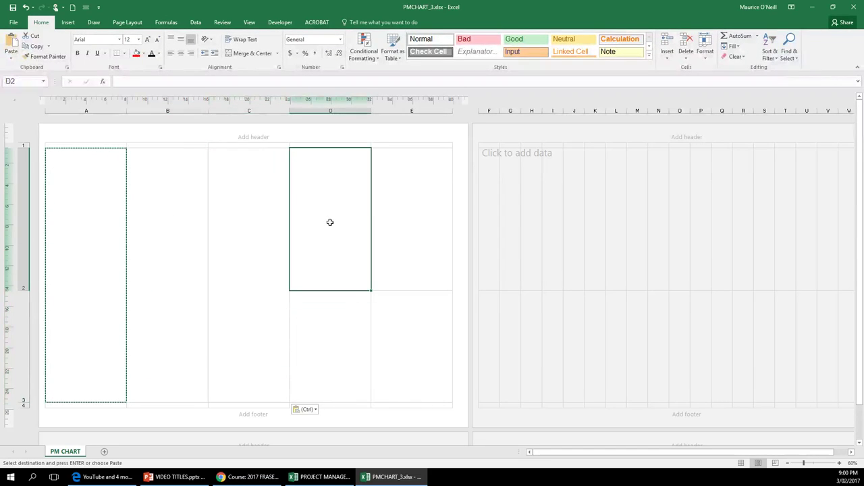
{"action": "key", "text": "ctrl+v"}
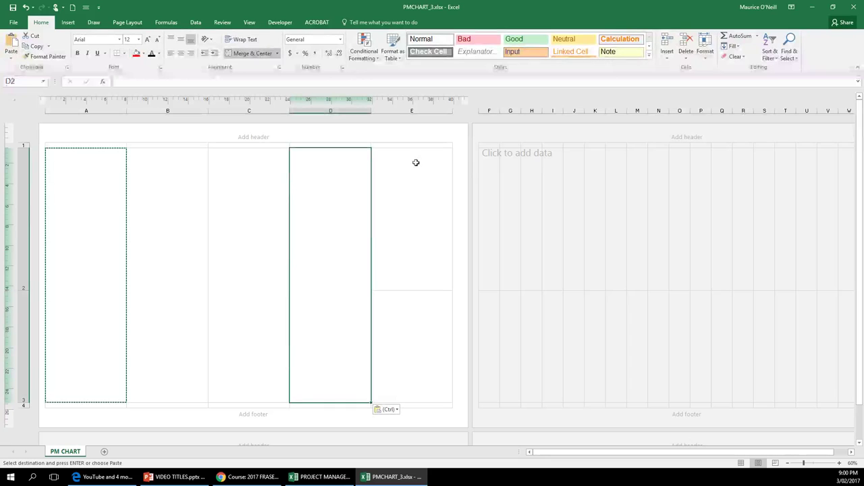
{"action": "left_click", "coordinate": [418, 169]}
{"action": "key", "text": "ctrl+v"}
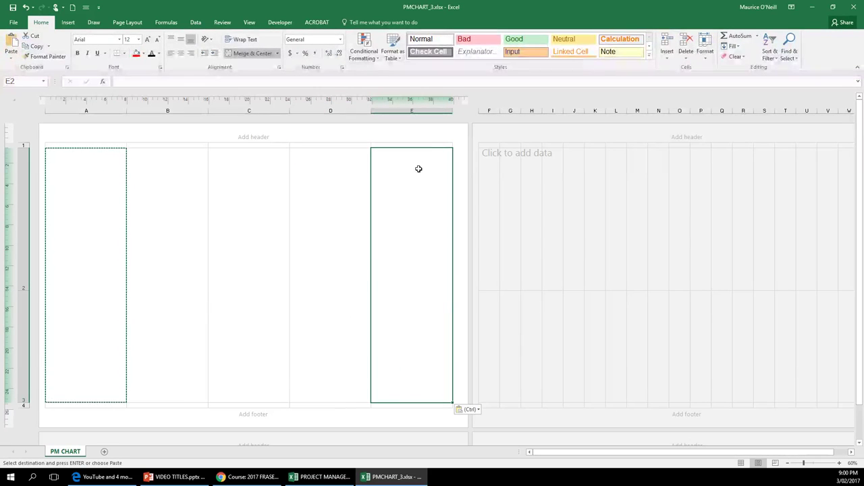
{"action": "left_click", "coordinate": [81, 144]}
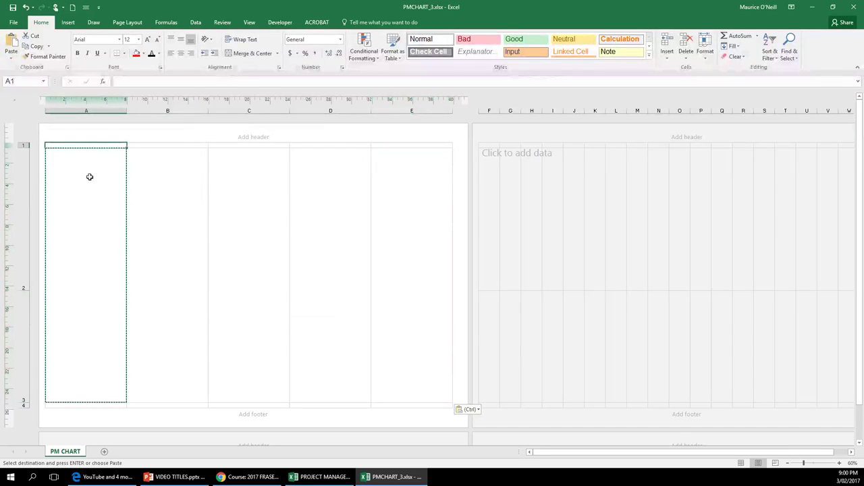
{"action": "key", "text": "ctrl+v"}
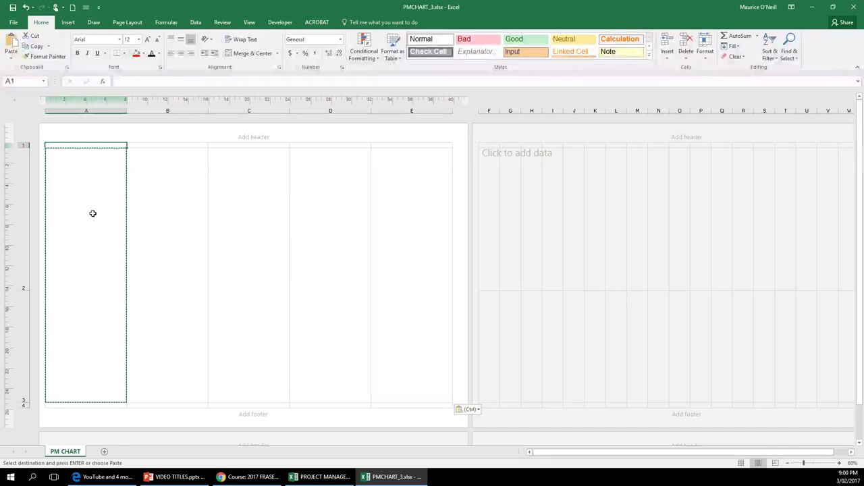
- Enter headings WAITING, TO DO, DOING and COMPLETED in cells A1 to D1
{"action": "type", "text": "WAITING"}
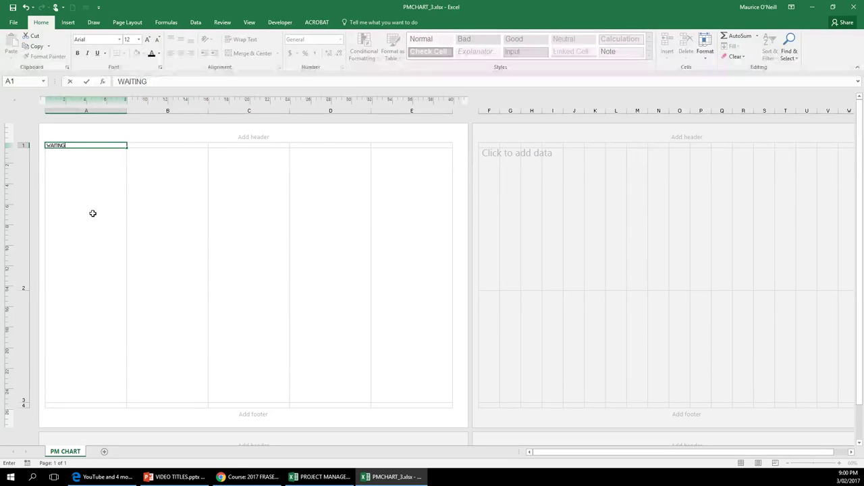
{"action": "left_click", "coordinate": [169, 178]}
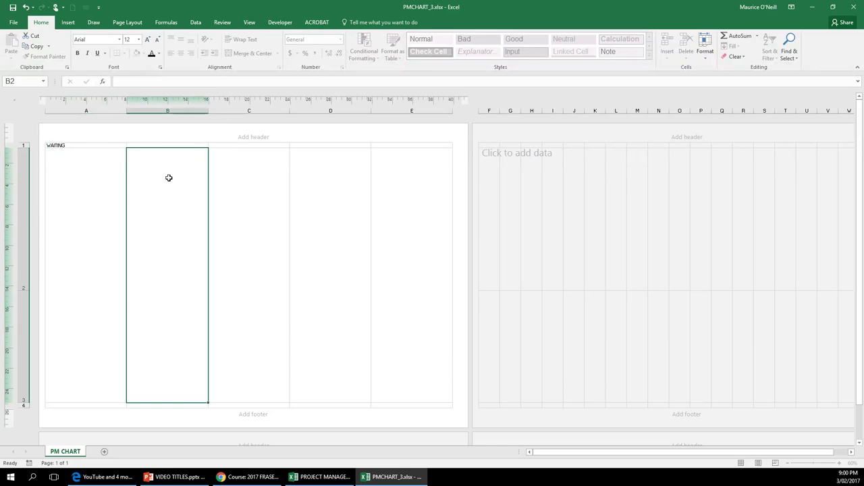
{"action": "left_click", "coordinate": [153, 145]}
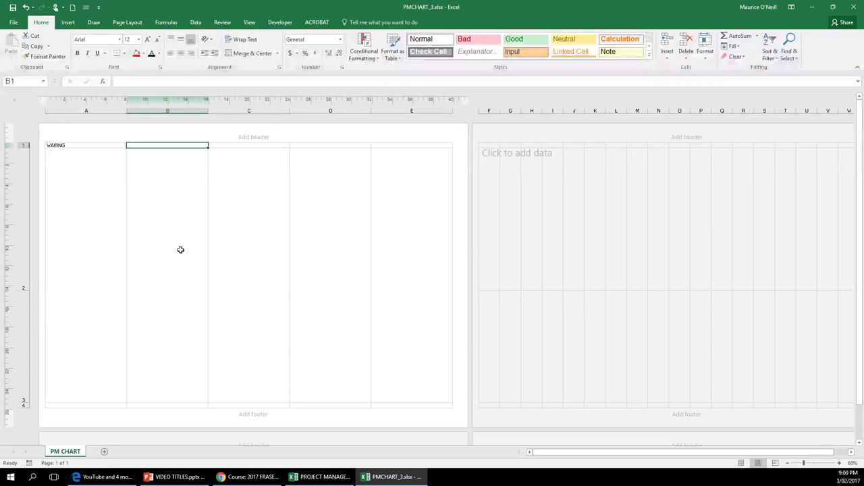
{"action": "type", "text": "TO"}
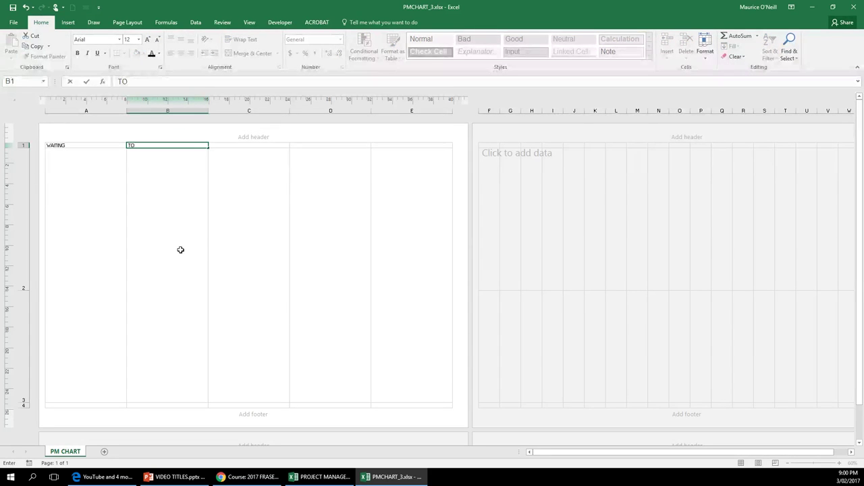
{"action": "type", "text": " DO"}
{"action": "left_click", "coordinate": [223, 168]}
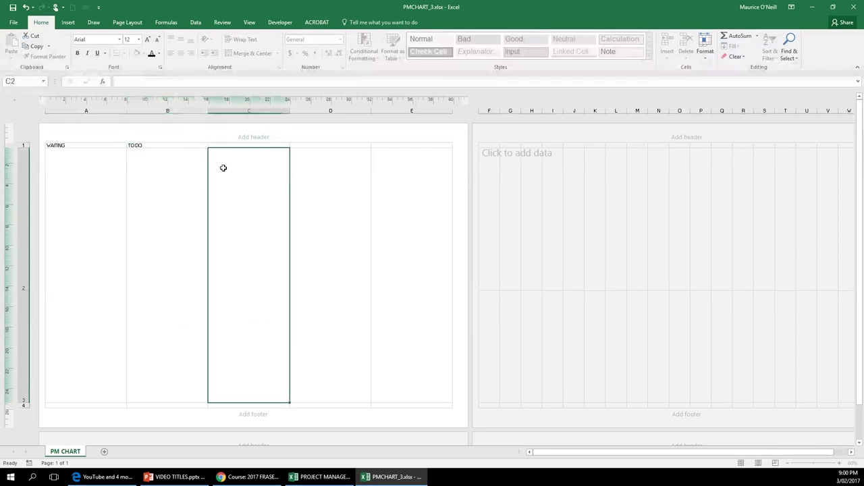
{"action": "left_click", "coordinate": [244, 146]}
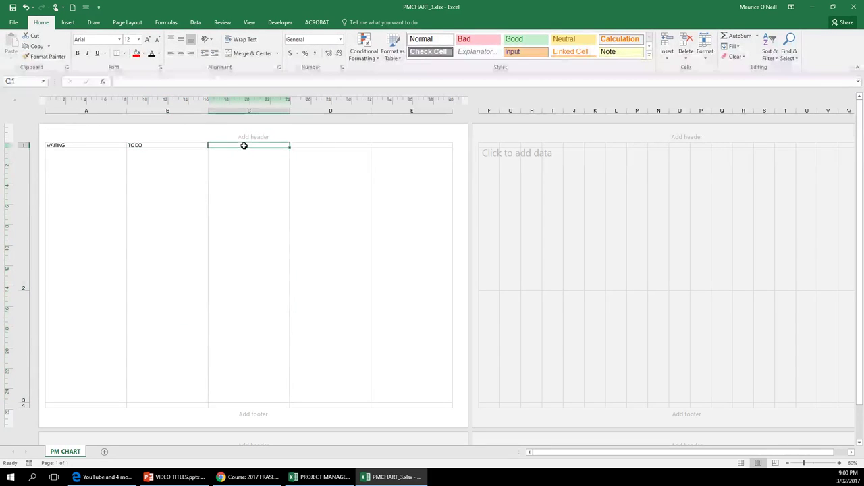
{"action": "type", "text": "DOING"}
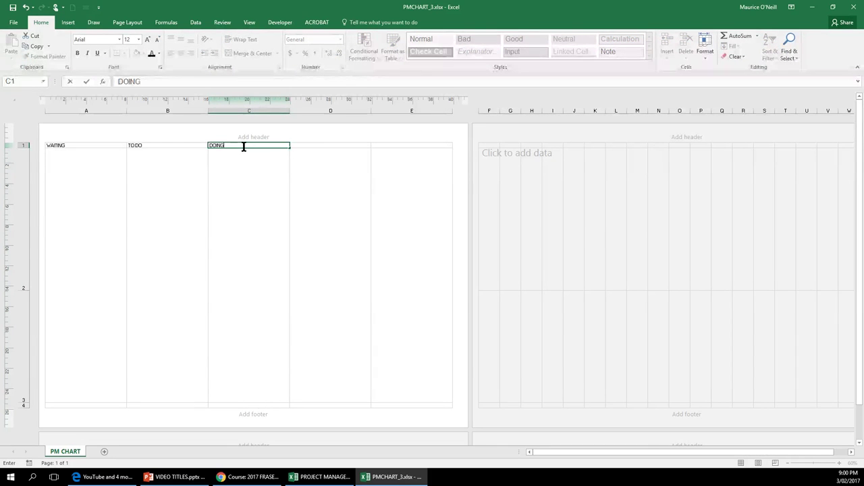
{"action": "left_click", "coordinate": [323, 144]}
{"action": "type", "text": "CO"}
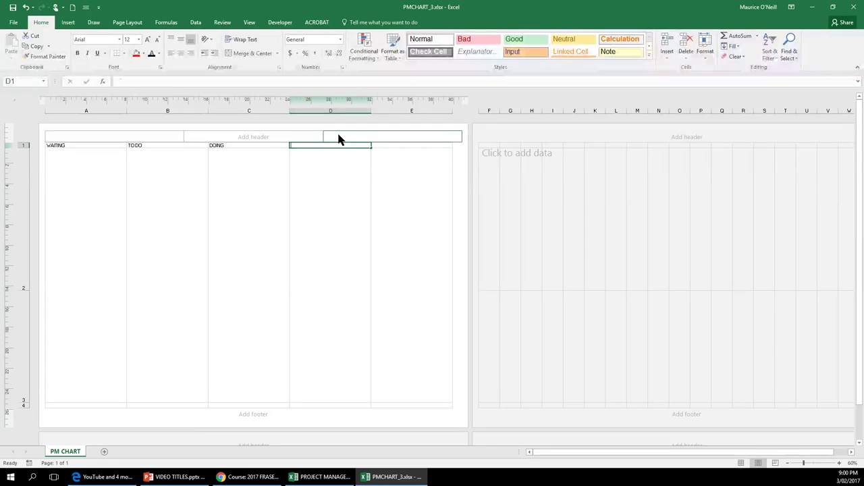
{"action": "type", "text": "MPLETED"}
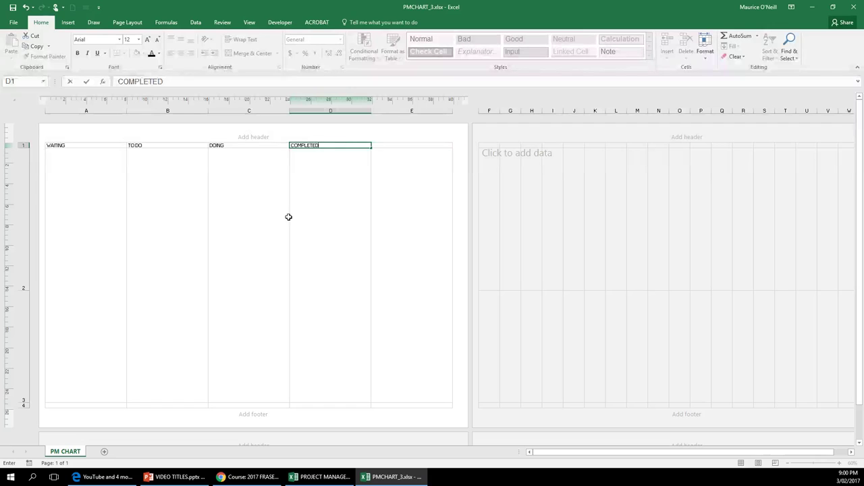
{"action": "left_click", "coordinate": [314, 197]}
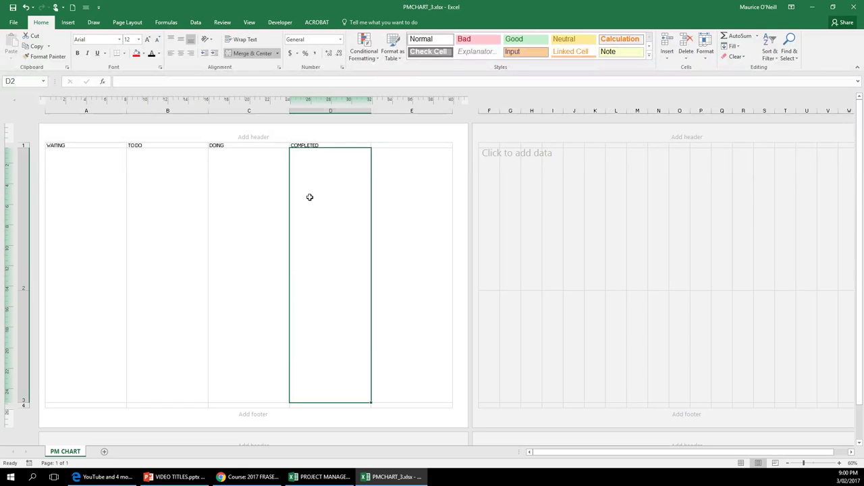
- Rename the D1 heading to SIGNED OFF and enter NOTES in E1
{"action": "left_click", "coordinate": [407, 145]}
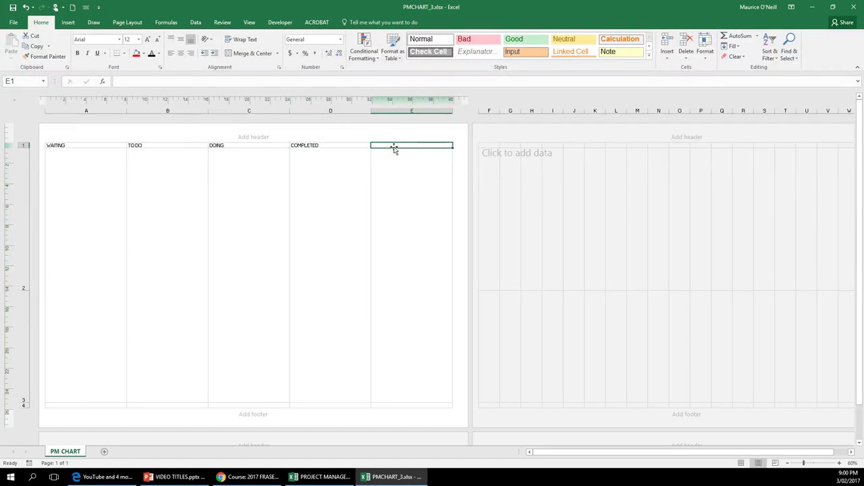
{"action": "left_click", "coordinate": [326, 145]}
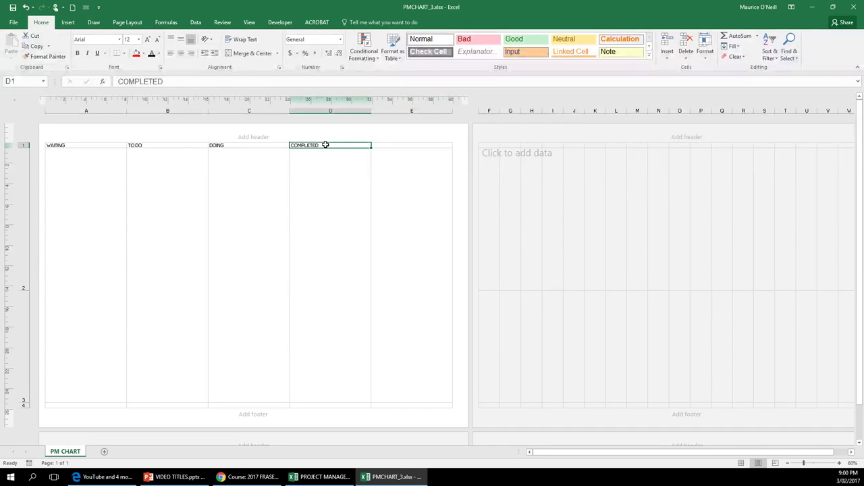
{"action": "double_click", "coordinate": [325, 146]}
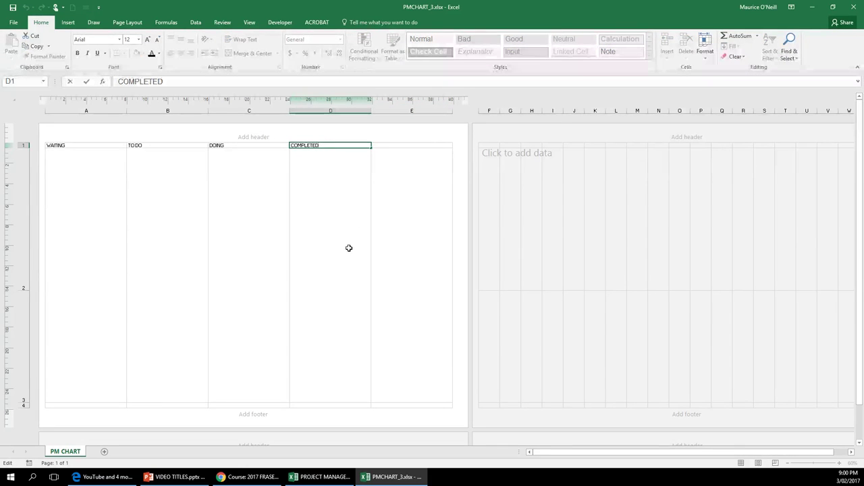
{"action": "key", "text": "BackSpace"}
{"action": "key", "text": "BackSpace"}
{"action": "key", "text": "BackSpace"}
{"action": "key", "text": "BackSpace"}
{"action": "key", "text": "BackSpace"}
{"action": "key", "text": "BackSpace"}
{"action": "key", "text": "BackSpace"}
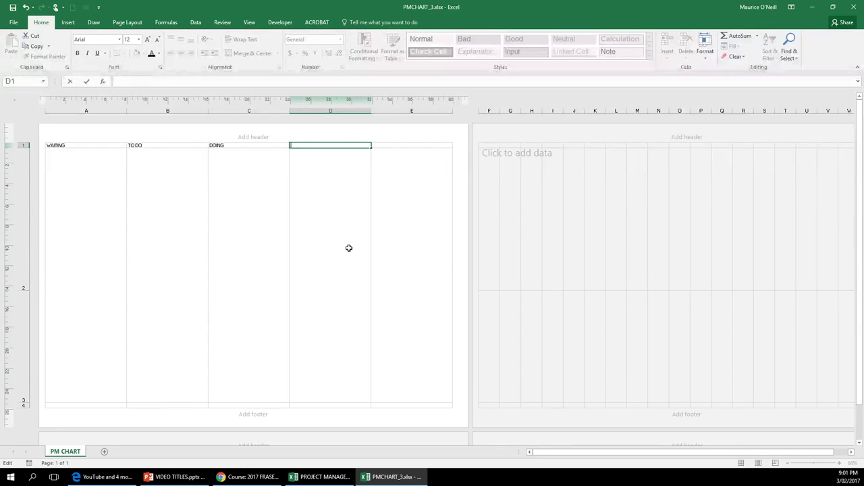
{"action": "type", "text": "SIGNED OFF"}
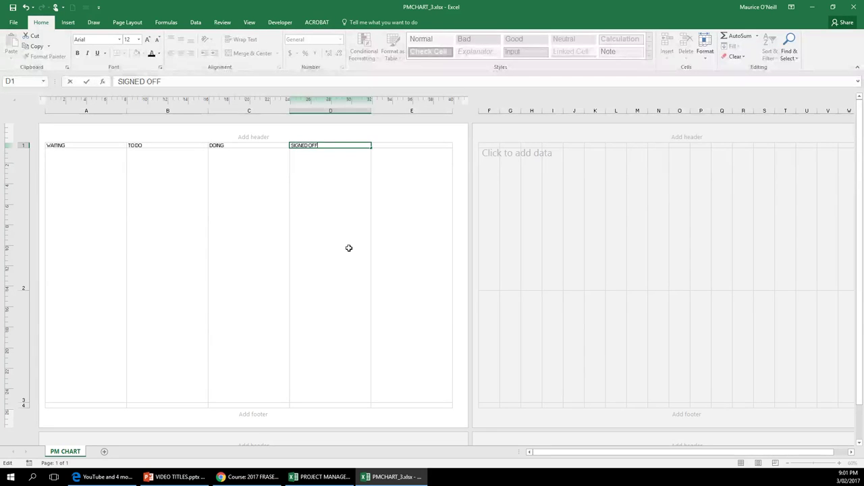
{"action": "key", "text": "Return"}
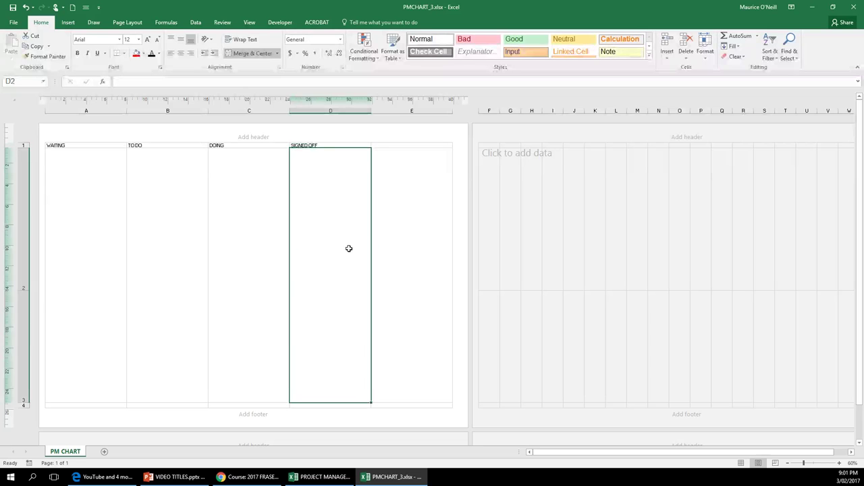
{"action": "left_click", "coordinate": [338, 145]}
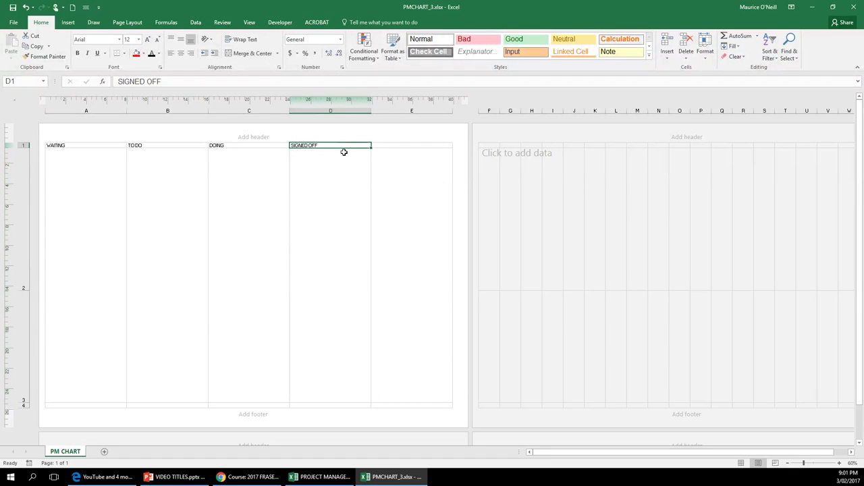
{"action": "left_click", "coordinate": [391, 147]}
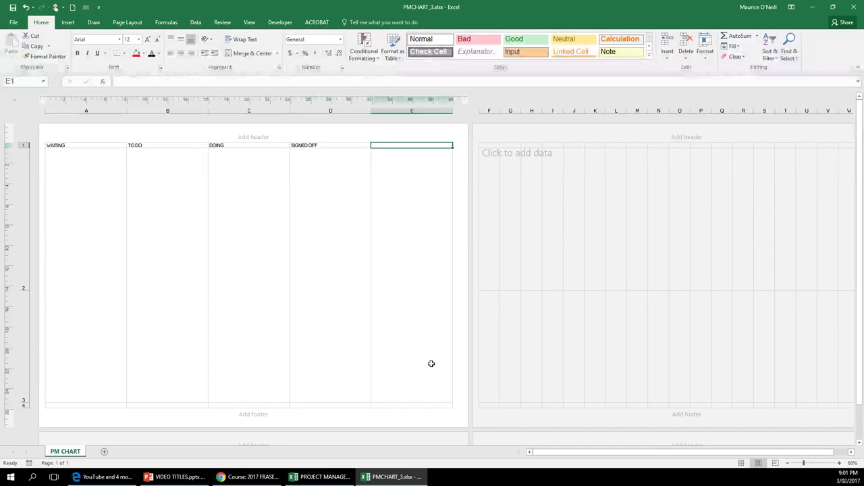
{"action": "type", "text": "NOTES"}
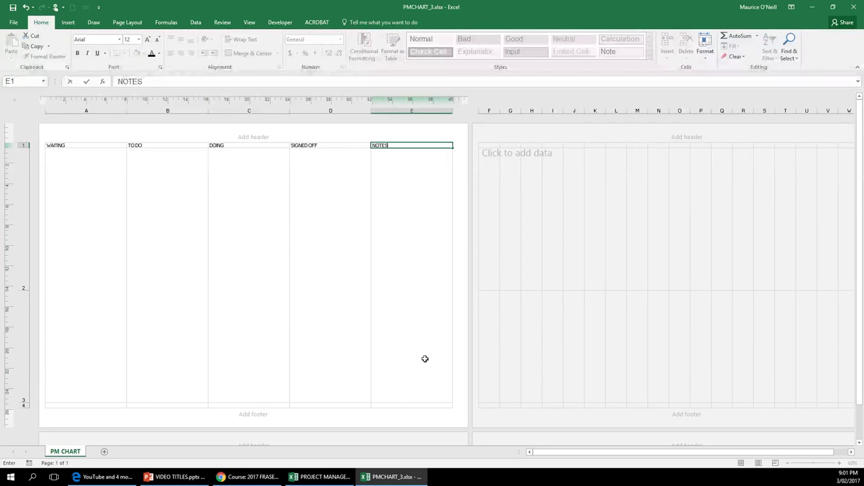
{"action": "key", "text": "Return"}
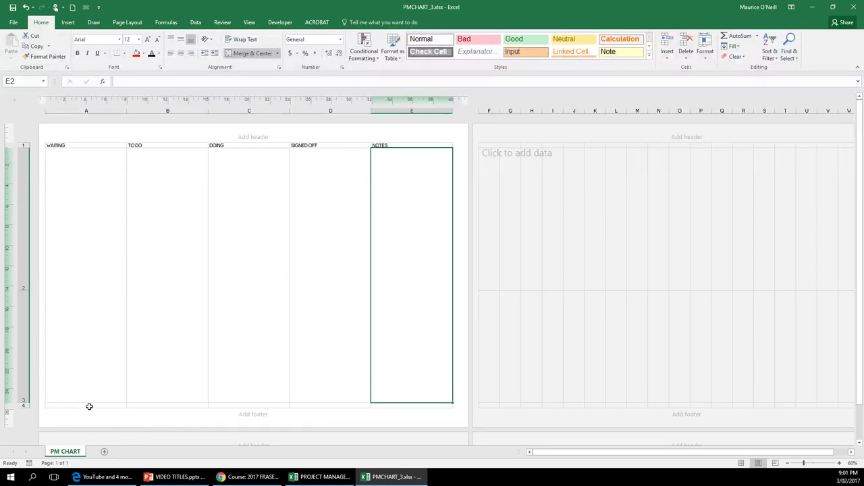
- Merge cells A2 through A4 under WAITING into one box and copy it
{"action": "left_click", "coordinate": [89, 404]}
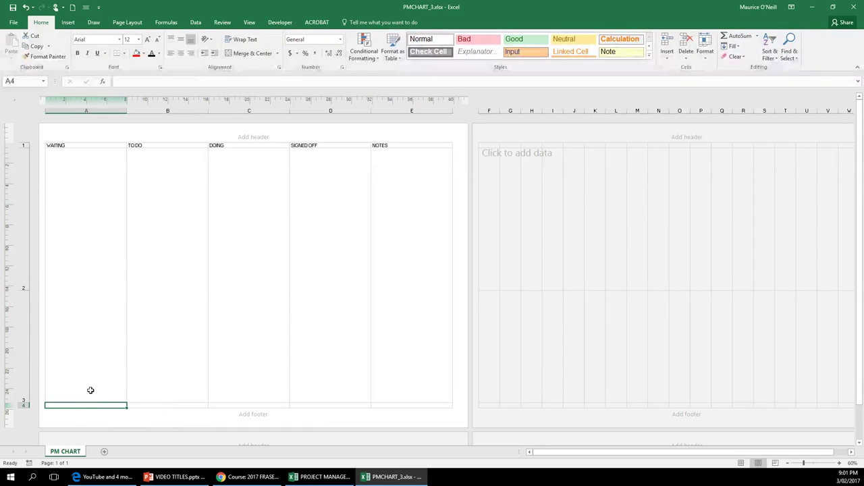
{"action": "left_click", "coordinate": [90, 390]}
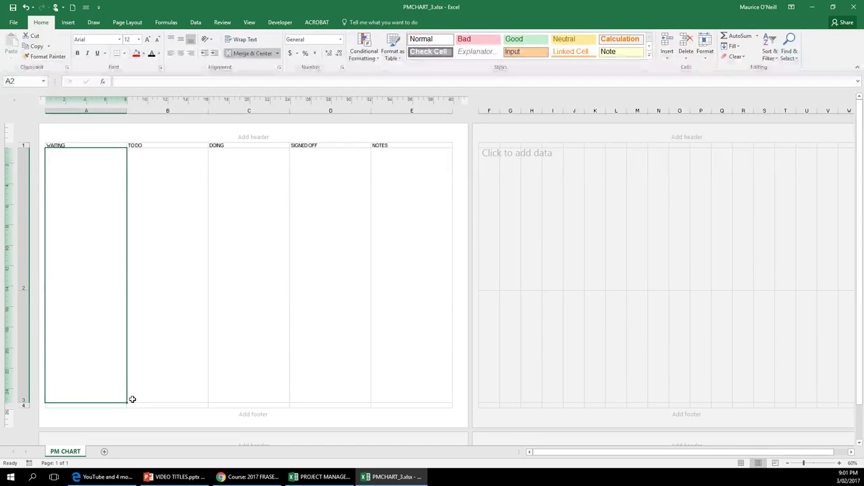
{"action": "left_click", "coordinate": [705, 58]}
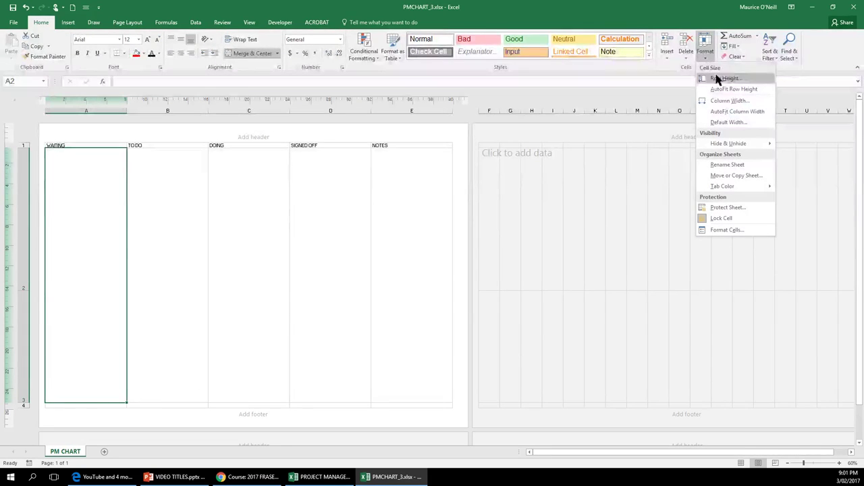
{"action": "left_click", "coordinate": [717, 79]}
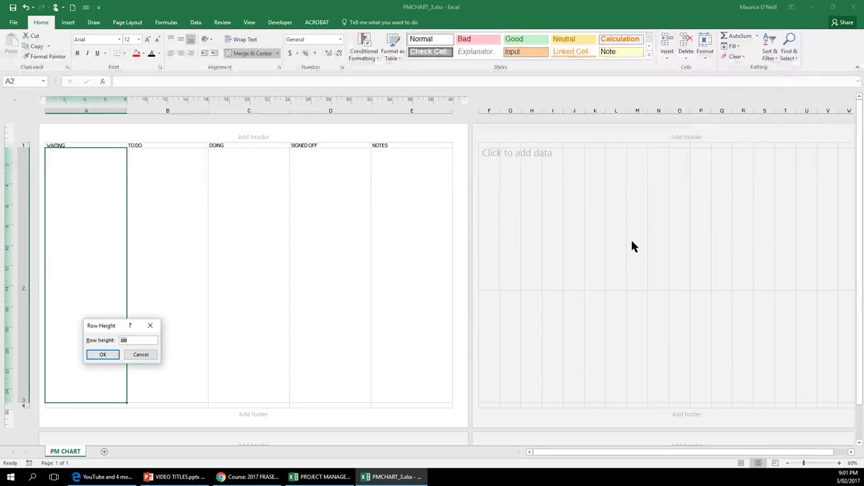
{"action": "left_click", "coordinate": [142, 356]}
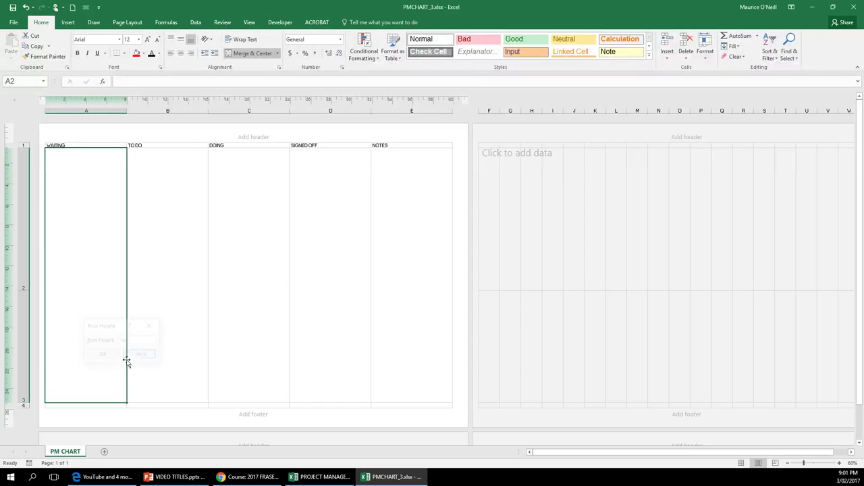
{"action": "left_click", "coordinate": [104, 406]}
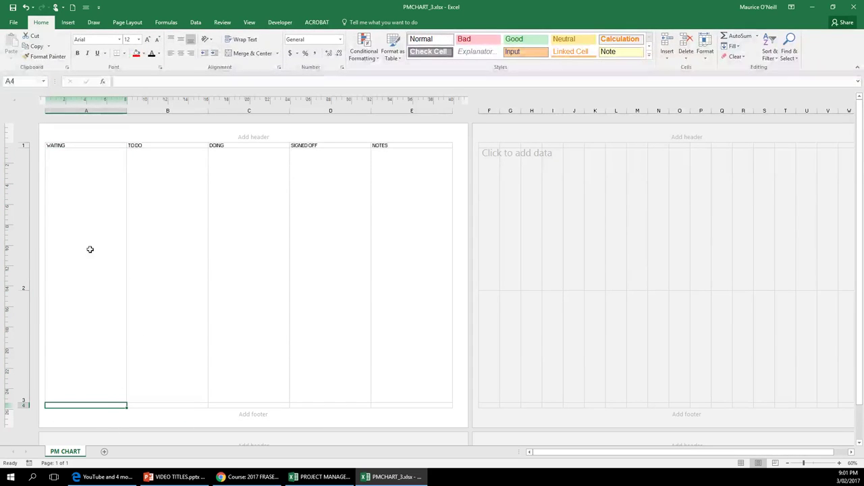
{"action": "left_click_drag", "start_coordinate": [104, 395], "coordinate": [104, 408]}
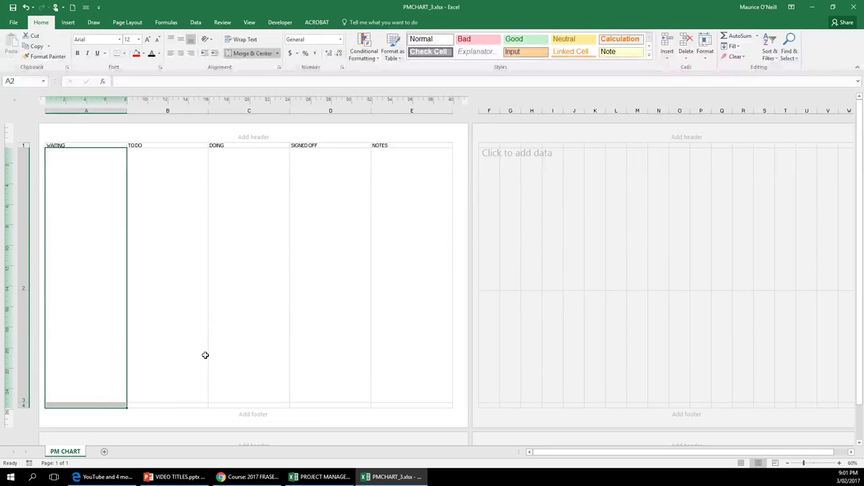
{"action": "left_click", "coordinate": [277, 54]}
{"action": "left_click", "coordinate": [263, 87]}
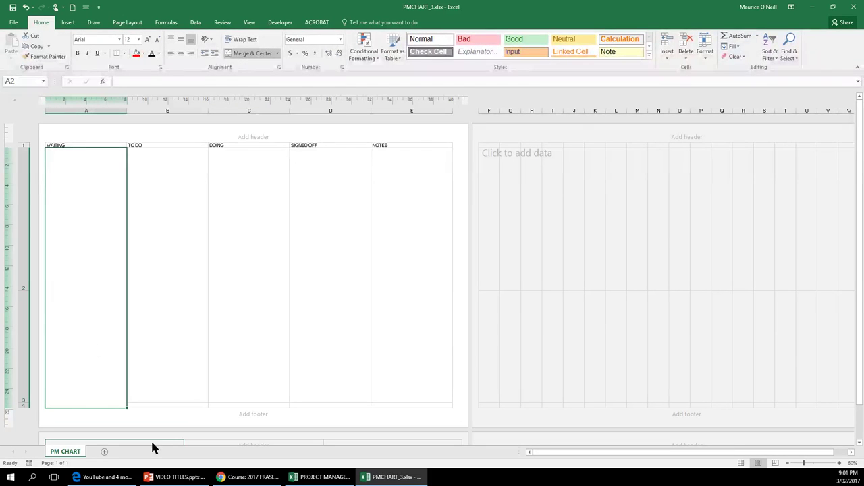
{"action": "key", "text": "ctrl+c"}
- Paste the merged box into B2 under TO DO
{"action": "right_click", "coordinate": [179, 349]}
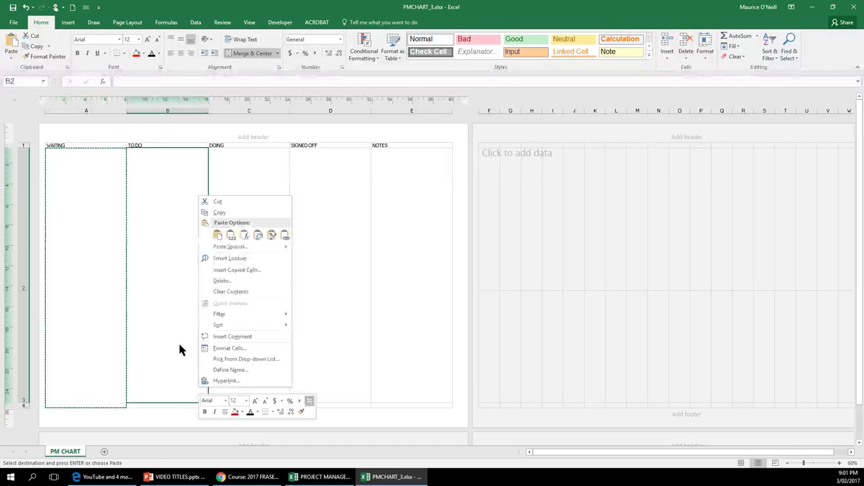
{"action": "left_click", "coordinate": [183, 348]}
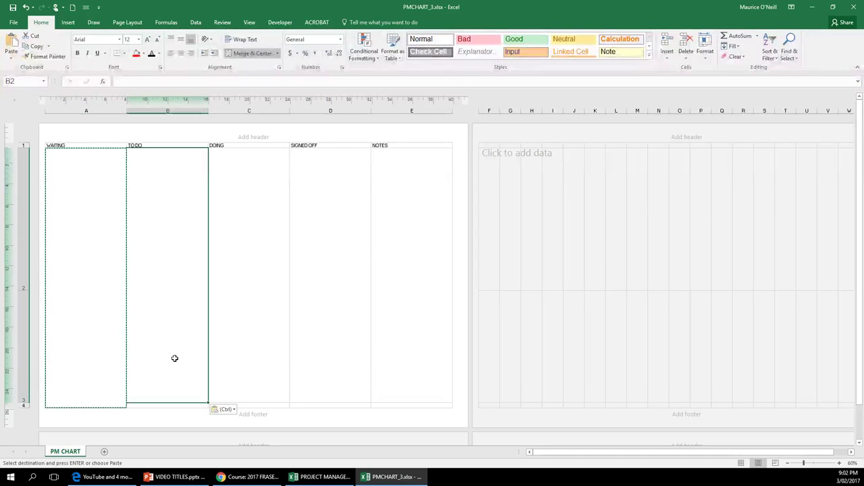
{"action": "key", "text": "Right"}
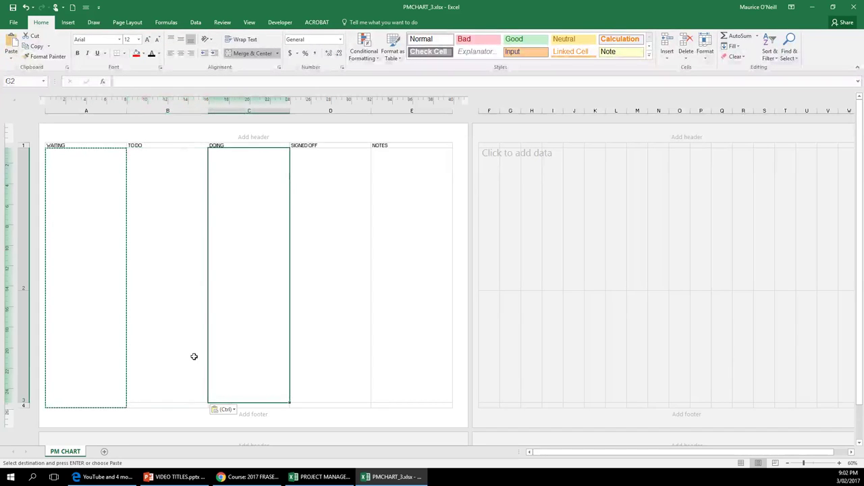
{"action": "left_click", "coordinate": [168, 170]}
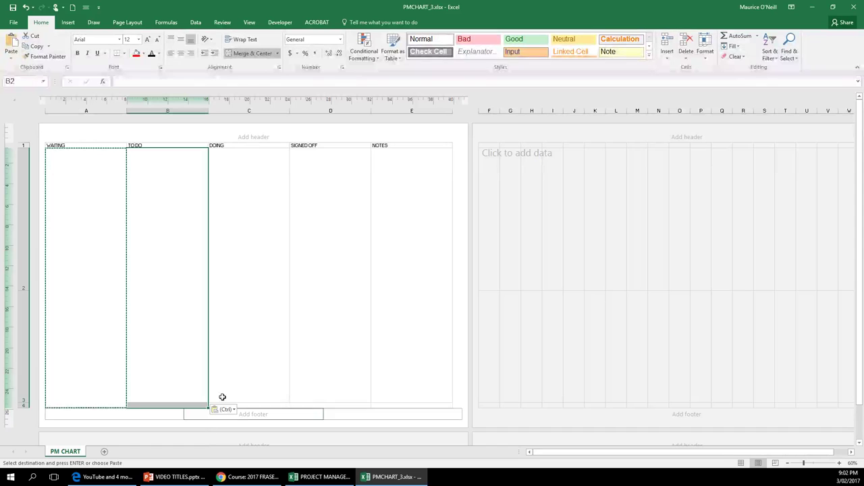
{"action": "key", "text": "ctrl+v"}
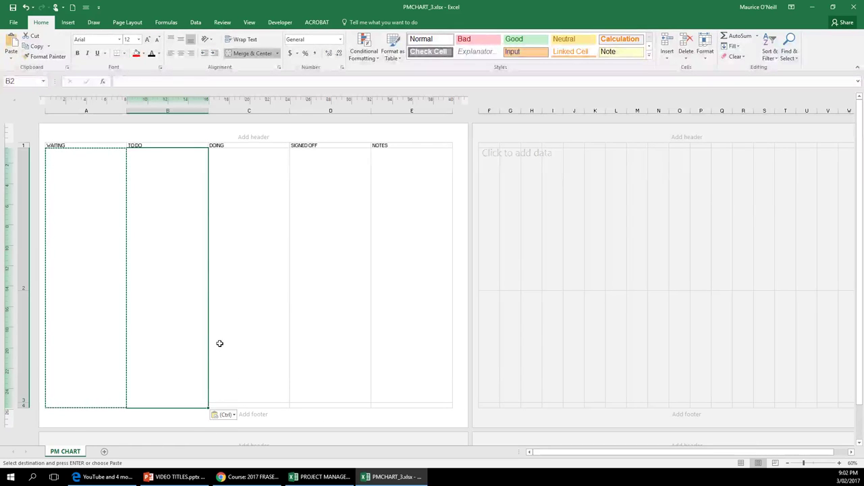
- Copy the WAITING and TO DO boxes and paste them into C2:D2
{"action": "left_click", "coordinate": [252, 166]}
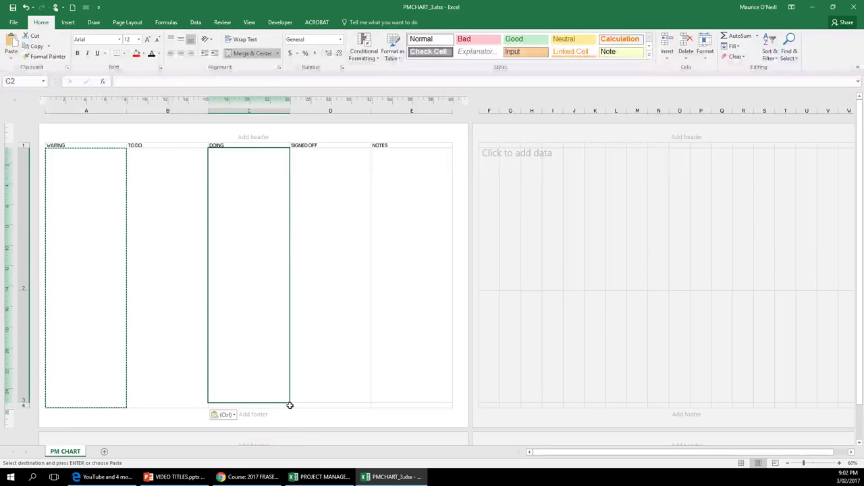
{"action": "left_click_drag", "start_coordinate": [289, 402], "coordinate": [292, 412]}
{"action": "left_click", "coordinate": [307, 387]}
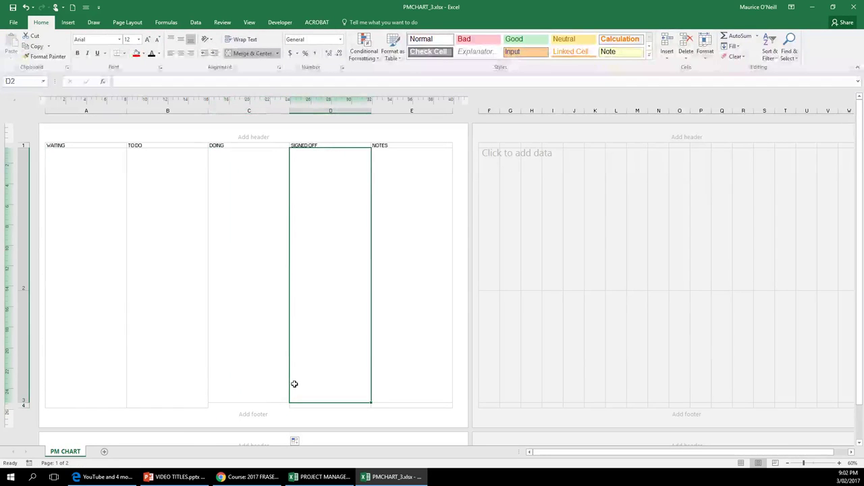
{"action": "left_click", "coordinate": [274, 385]}
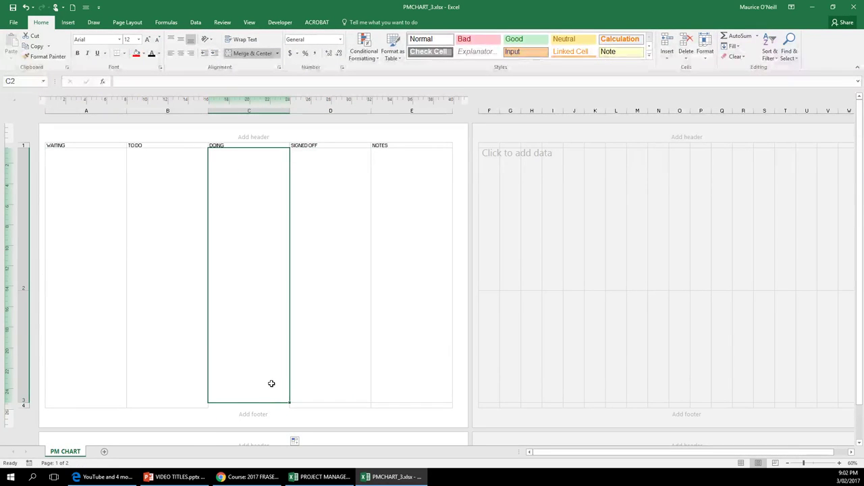
{"action": "right_click", "coordinate": [266, 392]}
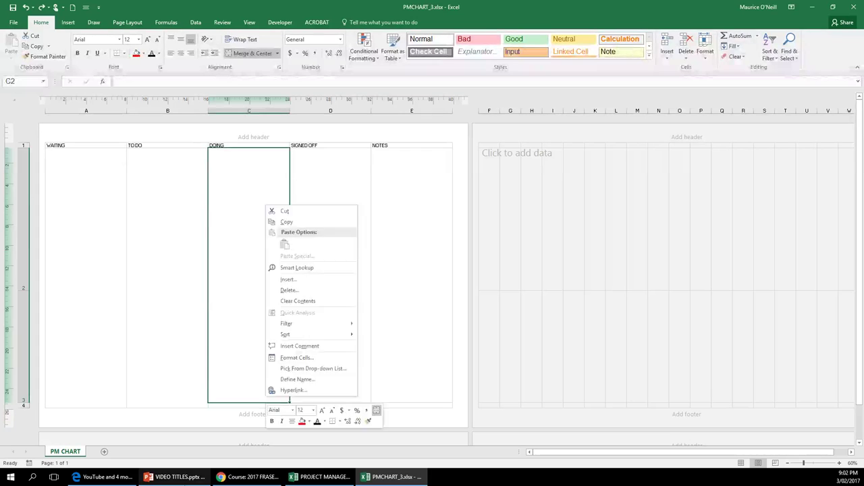
{"action": "right_click", "coordinate": [175, 476]}
{"action": "left_click", "coordinate": [270, 222]}
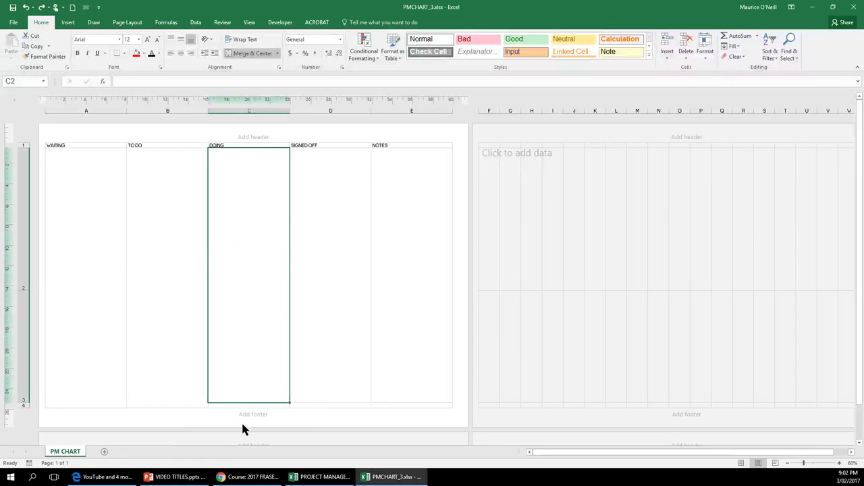
{"action": "left_click_drag", "start_coordinate": [262, 316], "coordinate": [265, 419]}
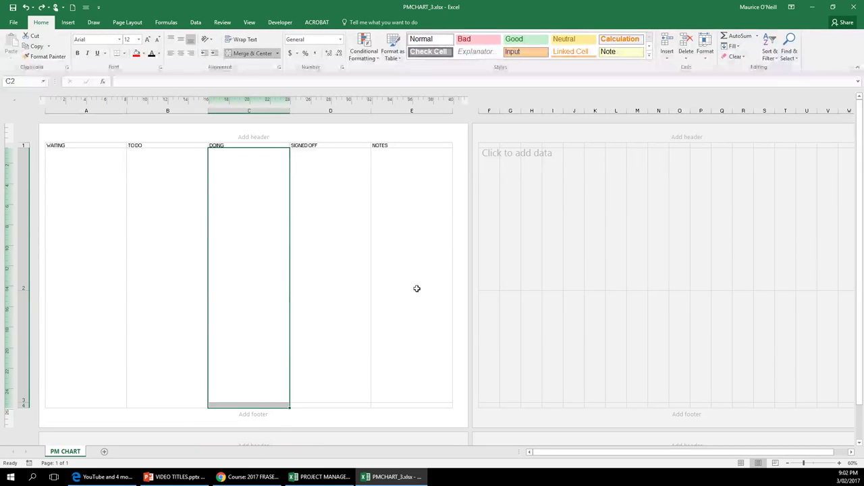
{"action": "left_click", "coordinate": [389, 286]}
{"action": "left_click_drag", "start_coordinate": [87, 282], "coordinate": [174, 316]}
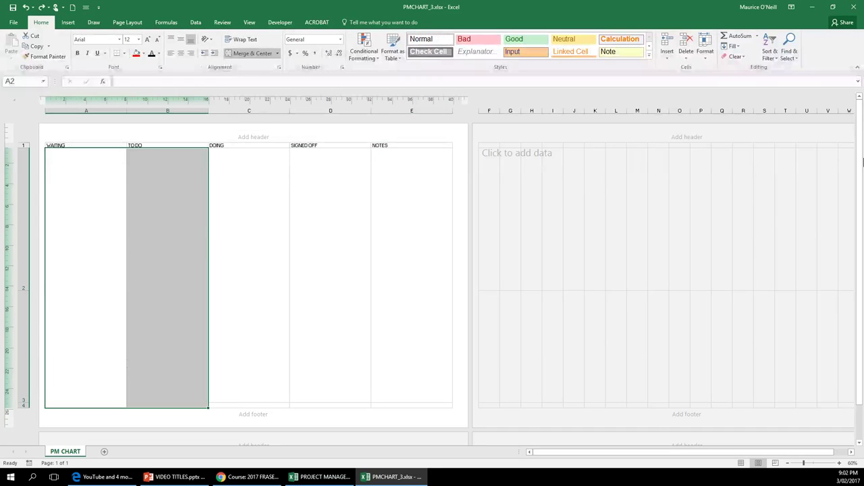
{"action": "key", "text": "ctrl+c"}
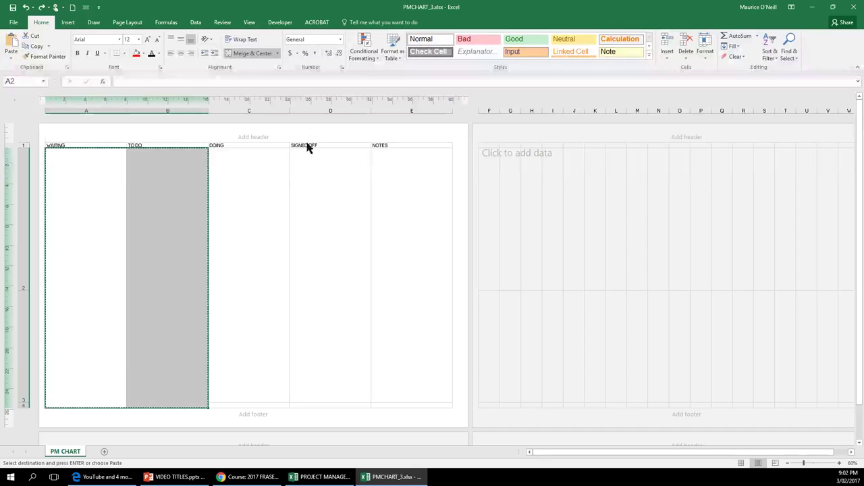
{"action": "left_click", "coordinate": [268, 169]}
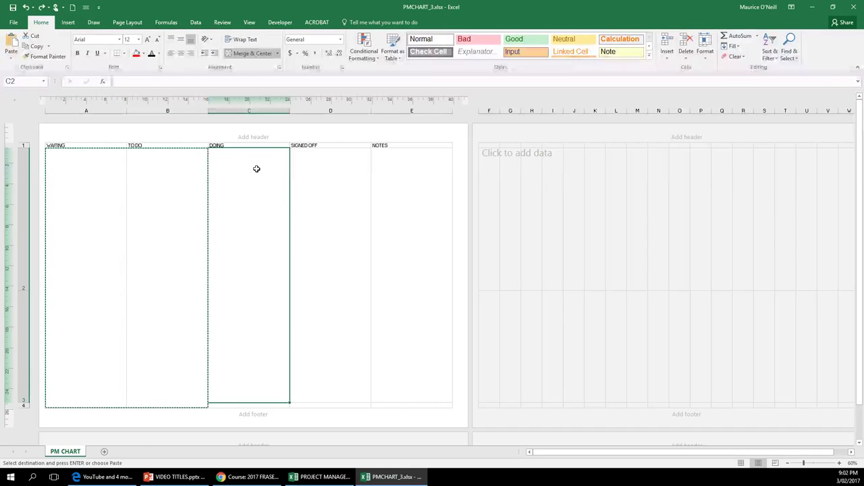
{"action": "key", "text": "ctrl+v"}
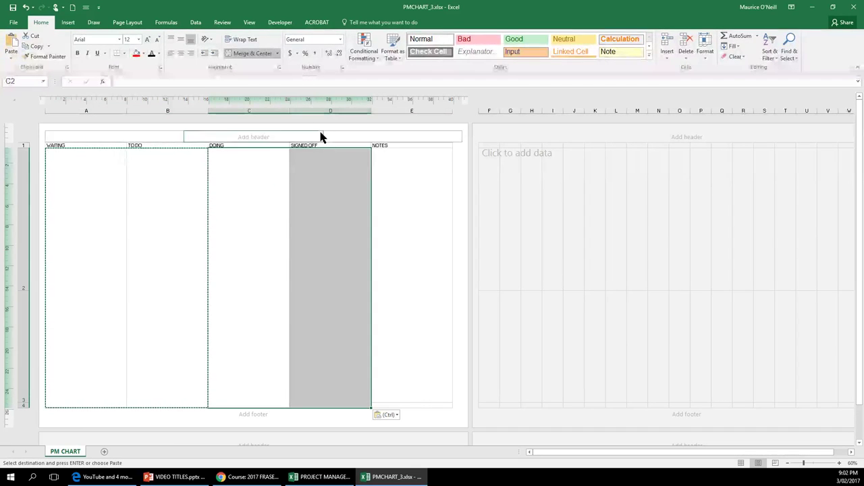
- Copy the SIGNED OFF box into E2 and merge the NOTES cells into one box
{"action": "left_click", "coordinate": [309, 169]}
{"action": "left_click", "coordinate": [420, 213]}
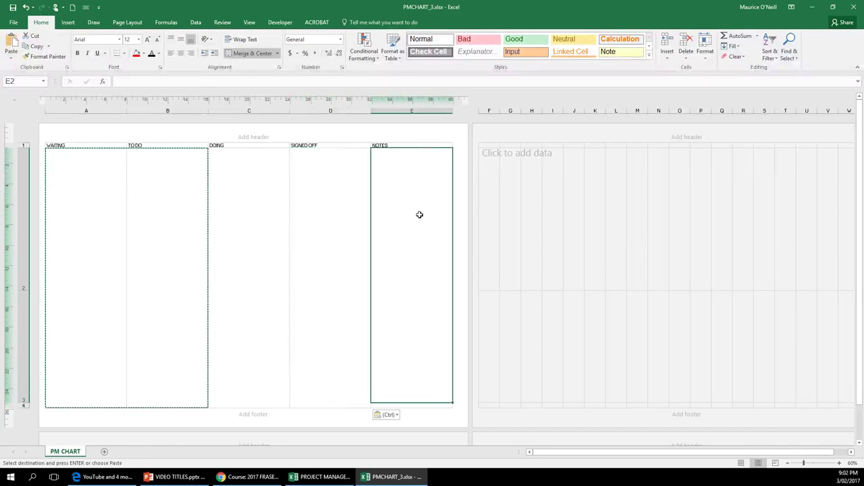
{"action": "left_click", "coordinate": [336, 224]}
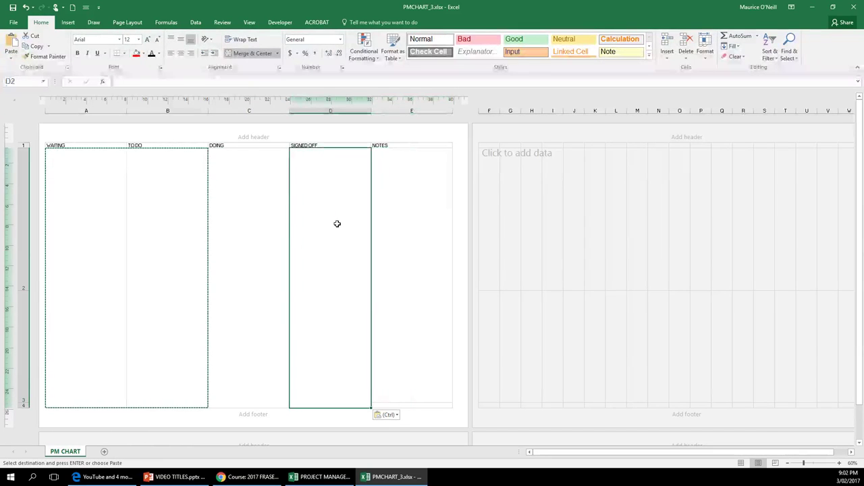
{"action": "key", "text": "ctrl+c"}
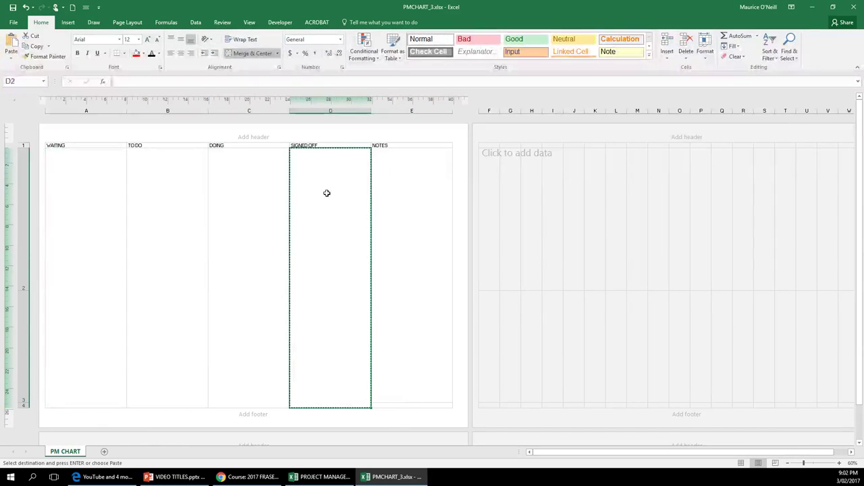
{"action": "left_click", "coordinate": [385, 156]}
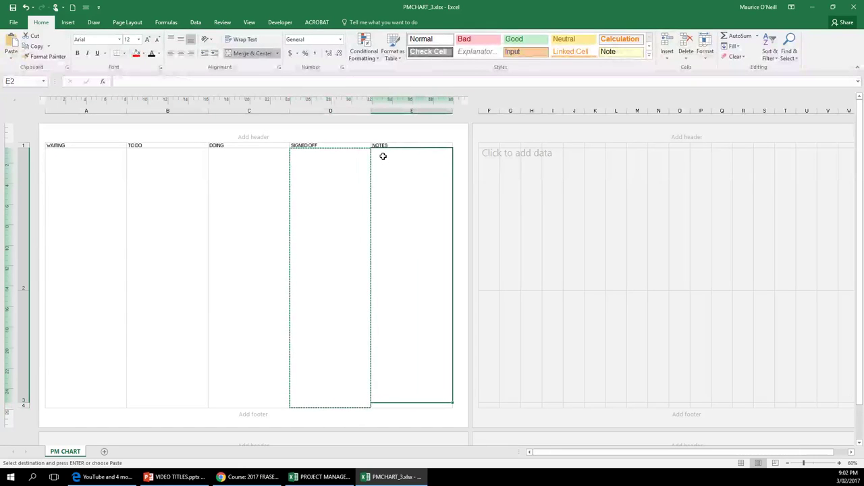
{"action": "key", "text": "ctrl+v"}
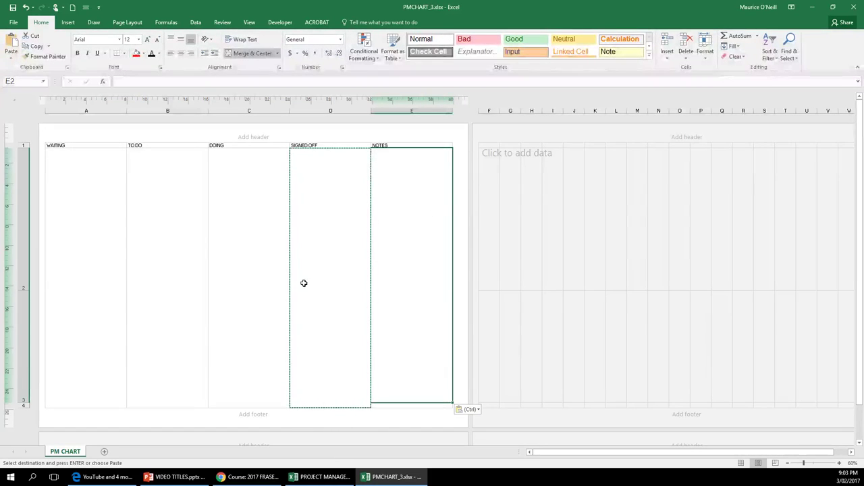
{"action": "left_click", "coordinate": [327, 273]}
{"action": "left_click", "coordinate": [418, 343]}
{"action": "left_click_drag", "start_coordinate": [428, 401], "coordinate": [432, 405]}
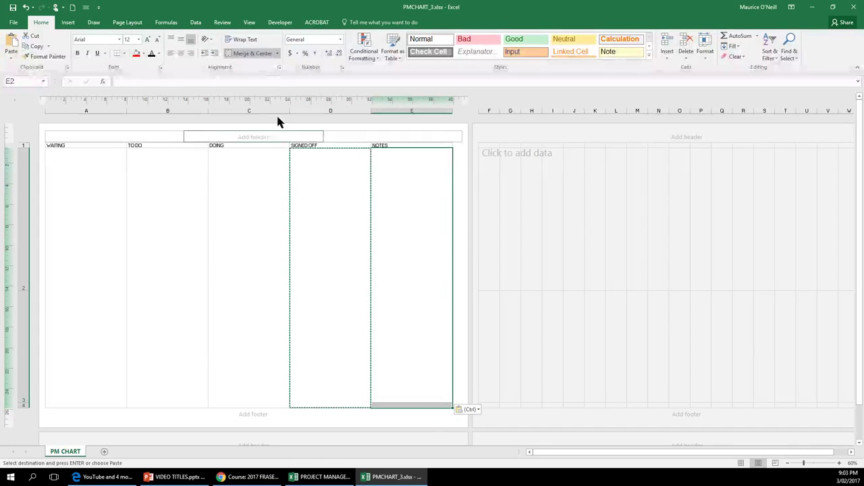
{"action": "left_click", "coordinate": [277, 54]}
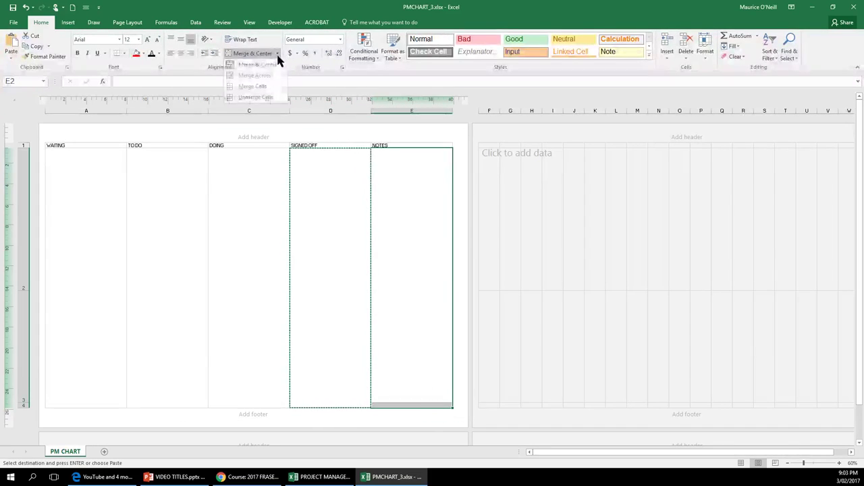
{"action": "left_click", "coordinate": [253, 87]}
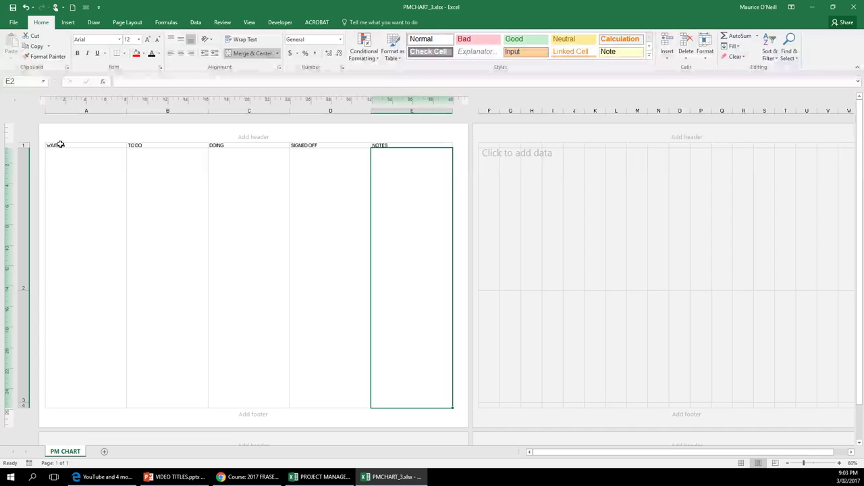
- Centre the A1:E1 headings vertically and horizontally, make them bold and enlarge the font
{"action": "left_click_drag", "start_coordinate": [60, 144], "coordinate": [384, 131]}
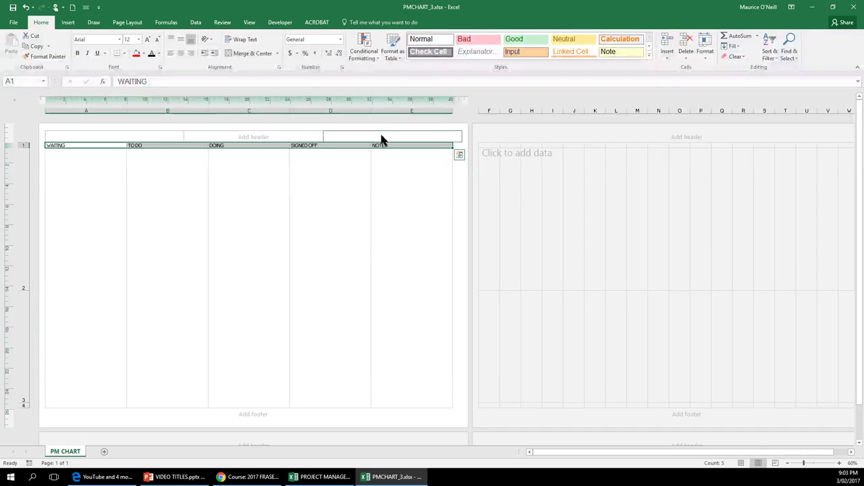
{"action": "left_click", "coordinate": [181, 40]}
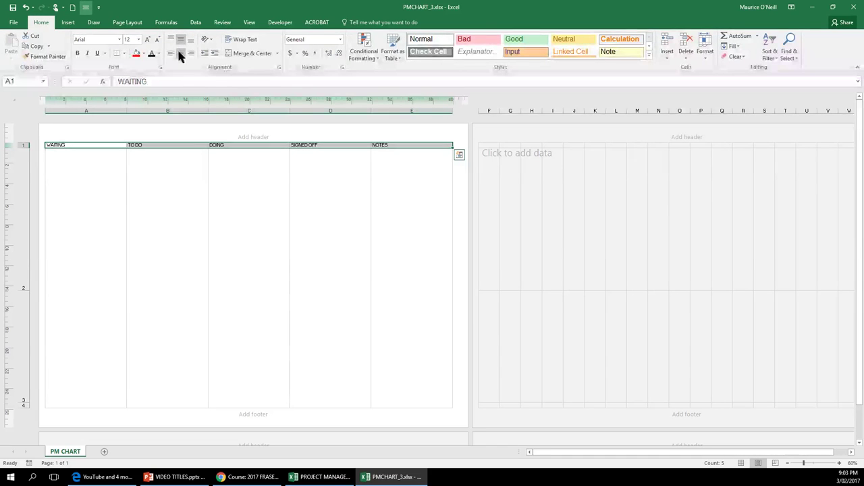
{"action": "left_click", "coordinate": [181, 54]}
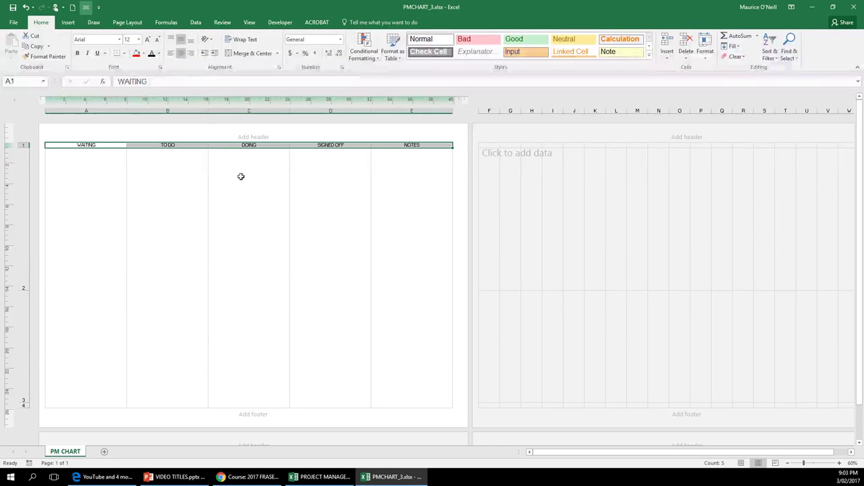
{"action": "left_click", "coordinate": [78, 54]}
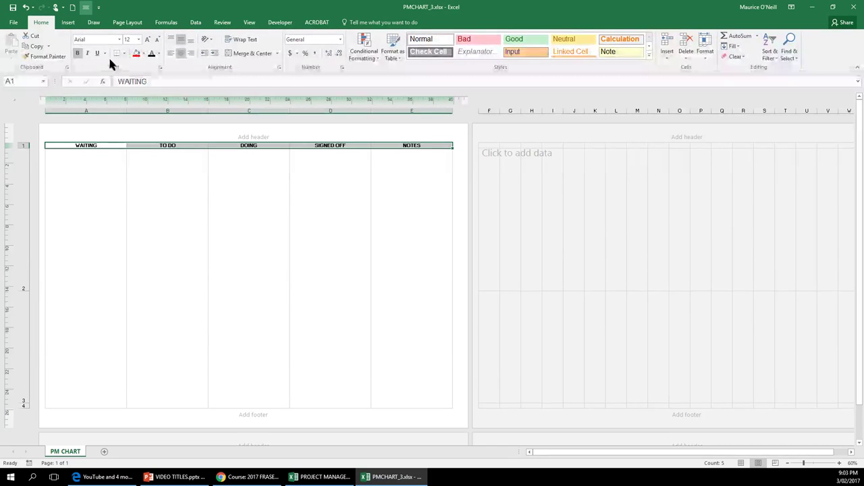
{"action": "left_click", "coordinate": [139, 40]}
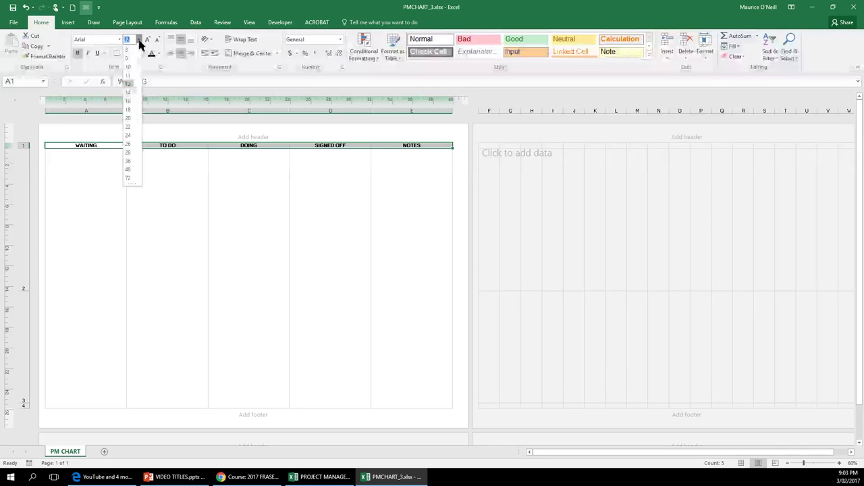
{"action": "left_click", "coordinate": [133, 120]}
{"action": "left_click", "coordinate": [170, 236]}
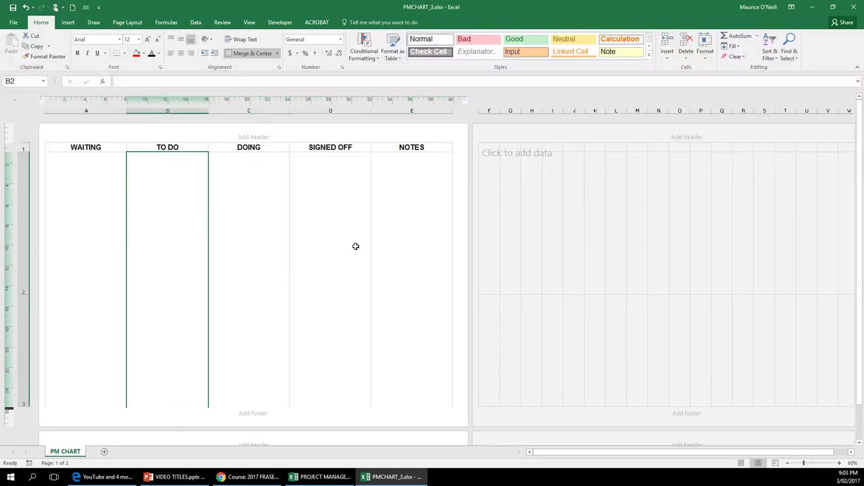
{"action": "key", "text": "Right"}
{"action": "key", "text": "Right"}
{"action": "key", "text": "ctrl+1"}
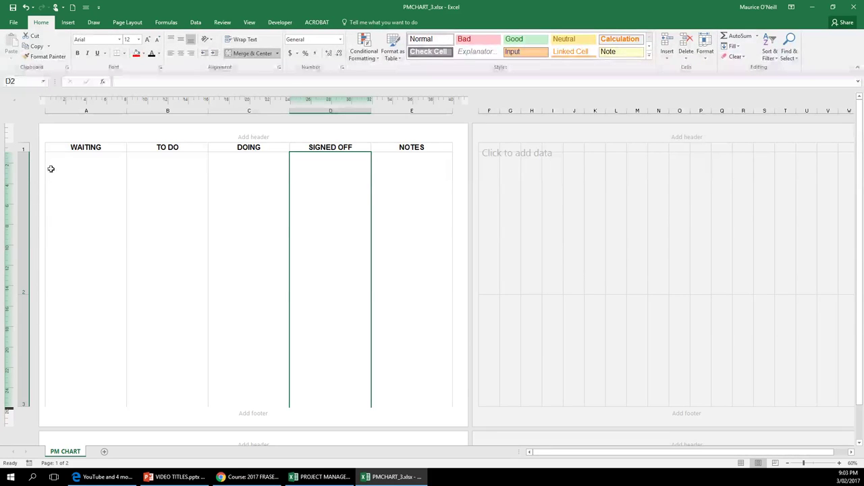
- Delete the tall box rows below the headings, then select A2:A3 under WAITING
{"action": "mouse_move", "coordinate": [60, 144]}
{"action": "left_mouse_down"}
{"action": "mouse_move", "coordinate": [164, 169]}
{"action": "mouse_move", "coordinate": [406, 269]}
{"action": "mouse_move", "coordinate": [401, 264]}
{"action": "left_mouse_up"}
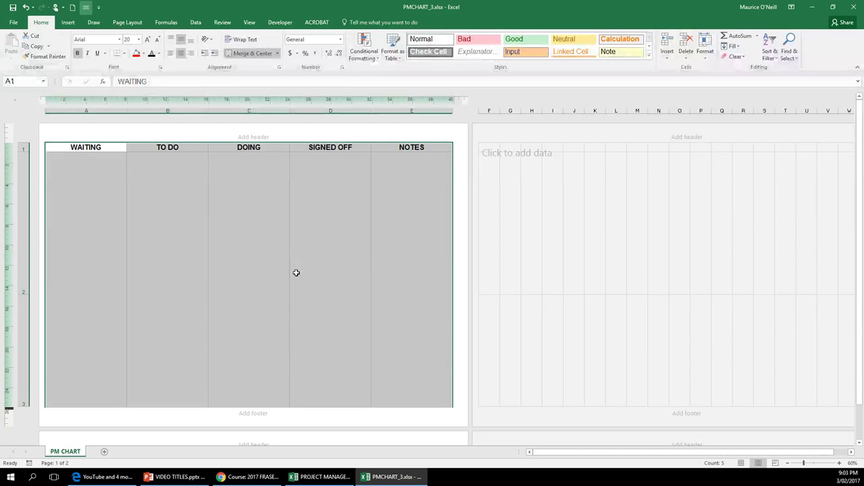
{"action": "scroll", "coordinate": [311, 257], "scroll_direction": "down", "scroll_amount": 1}
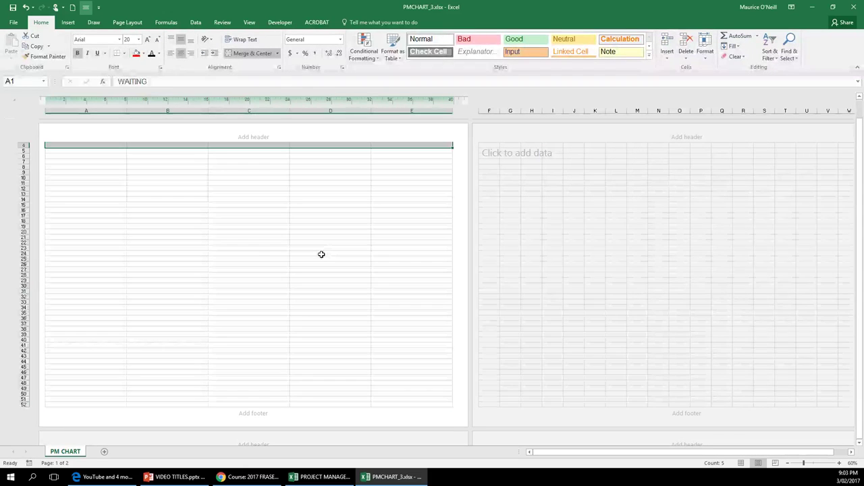
{"action": "left_click", "coordinate": [357, 143]}
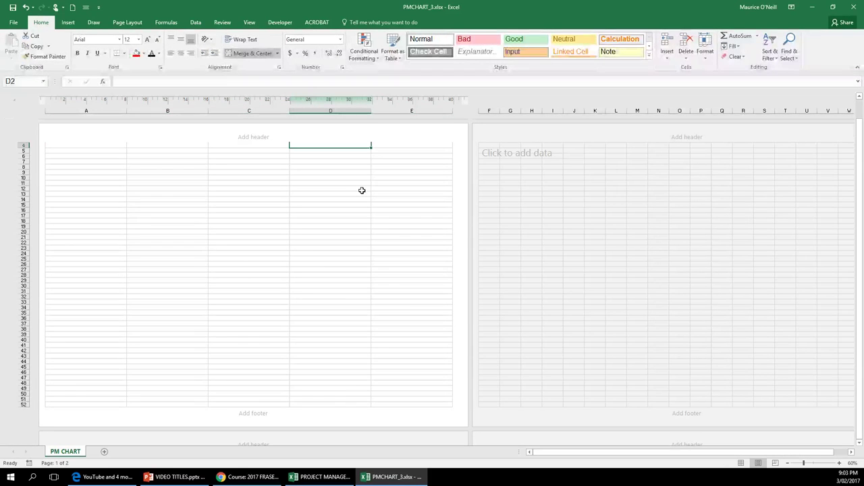
{"action": "scroll", "coordinate": [362, 190], "scroll_direction": "down", "scroll_amount": 1}
{"action": "left_click", "coordinate": [689, 61]}
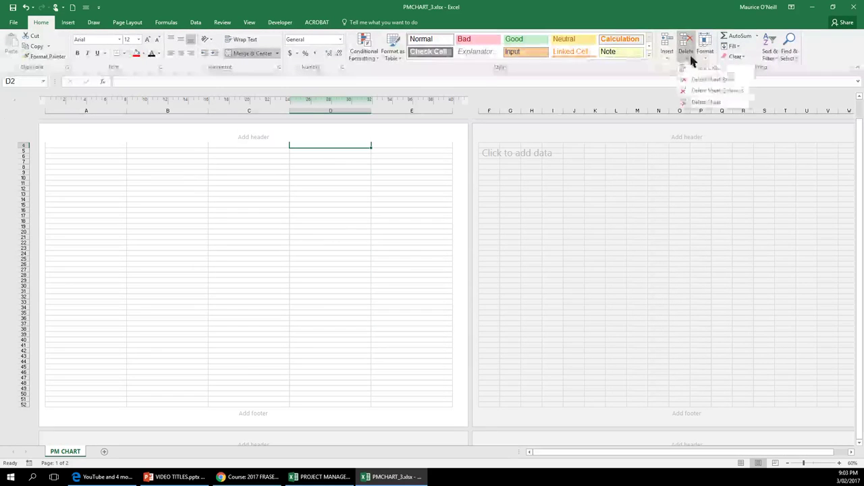
{"action": "left_click", "coordinate": [717, 80]}
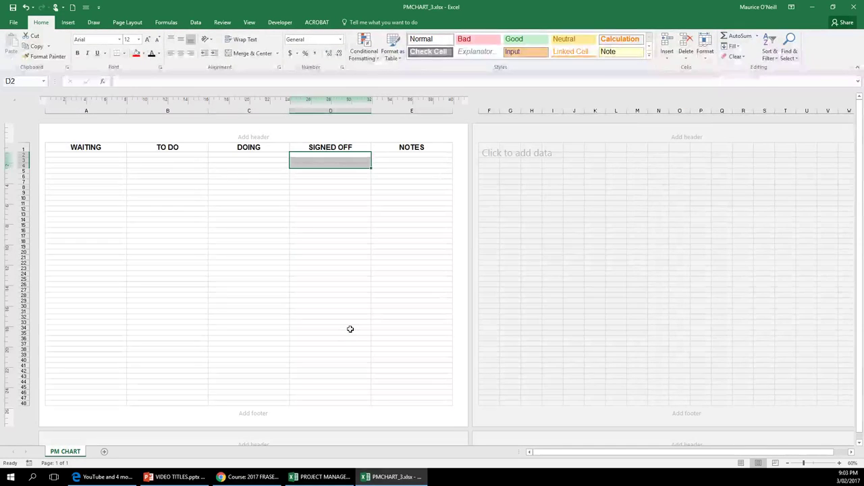
{"action": "left_click", "coordinate": [228, 260]}
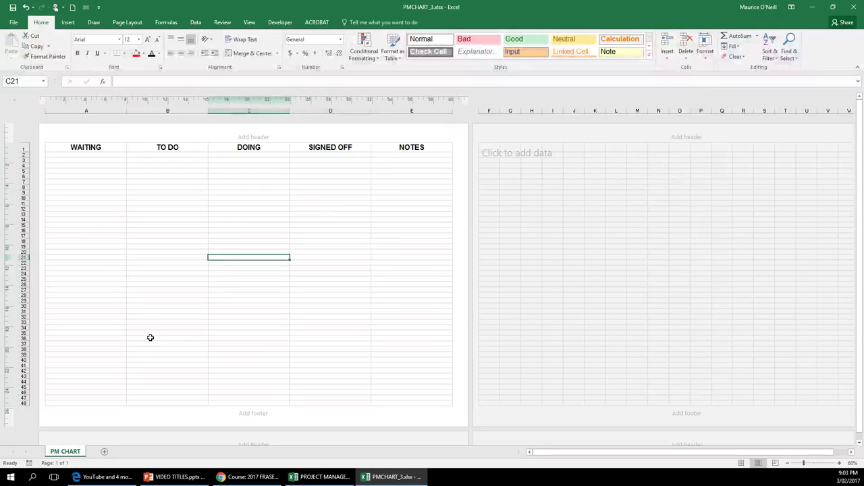
{"action": "left_click_drag", "start_coordinate": [79, 153], "coordinate": [84, 162]}
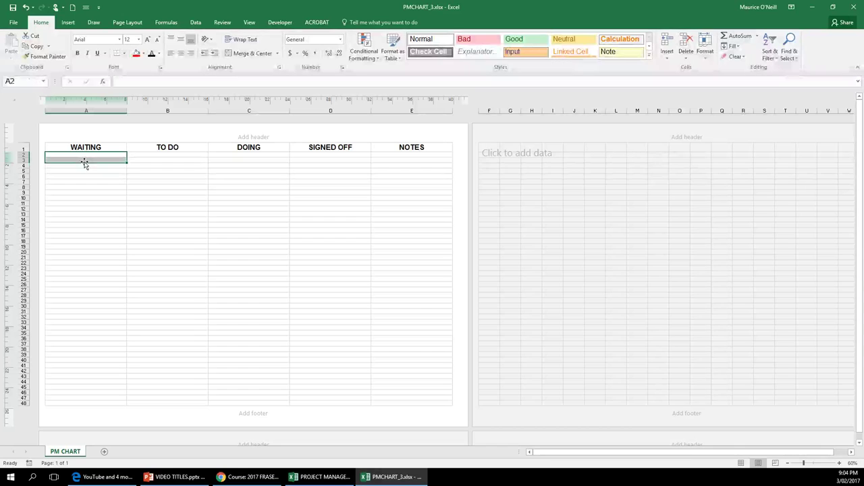
- Set the row height to 12, merge the two WAITING cells into one box and copy it
{"action": "left_click", "coordinate": [705, 64]}
{"action": "left_click", "coordinate": [718, 85]}
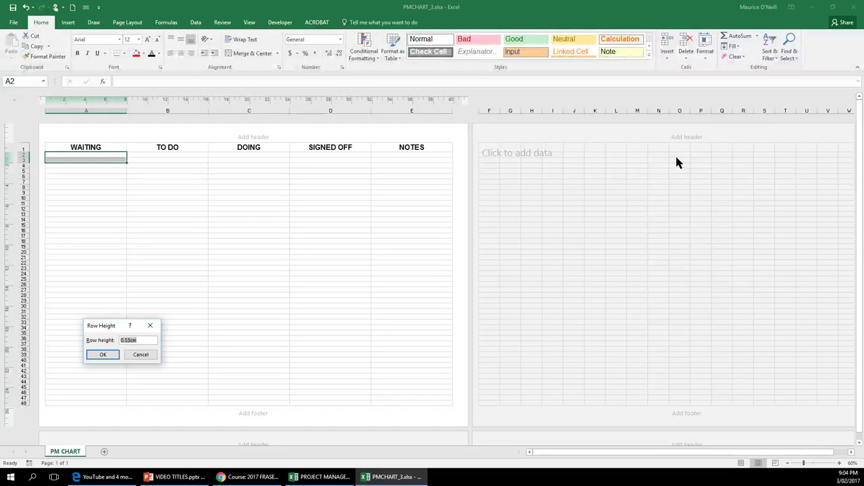
{"action": "type", "text": "12"}
{"action": "key", "text": "Return"}
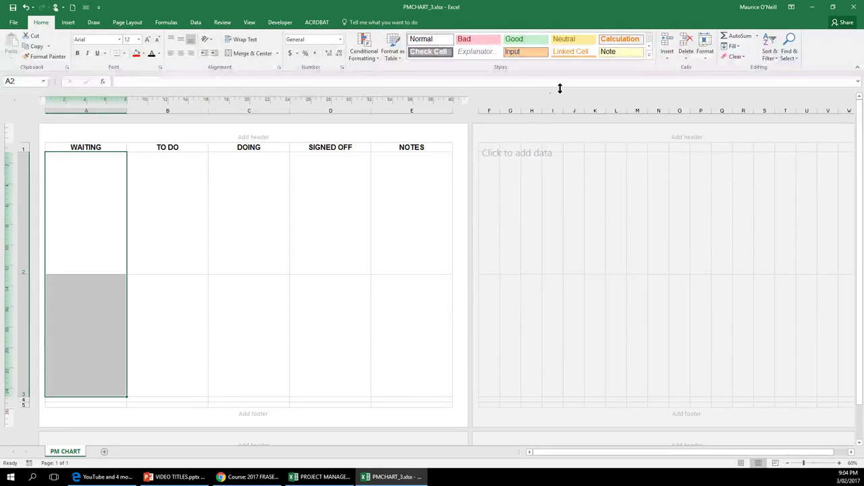
{"action": "left_click", "coordinate": [277, 54]}
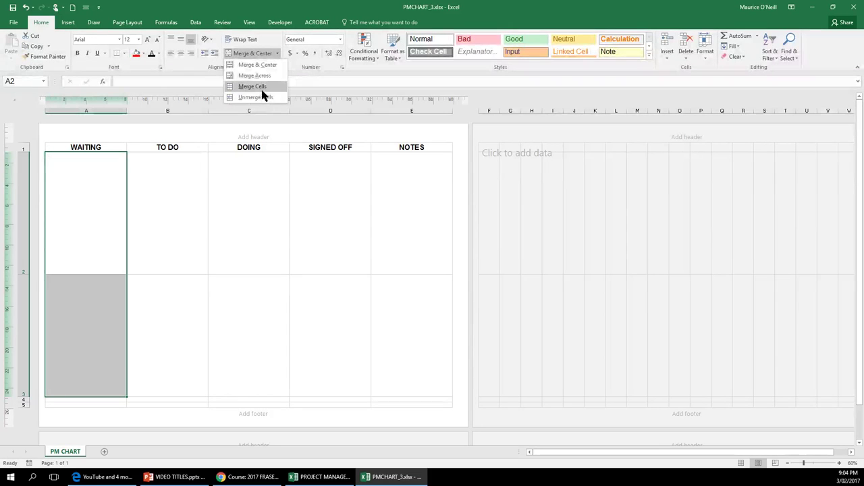
{"action": "left_click", "coordinate": [262, 88]}
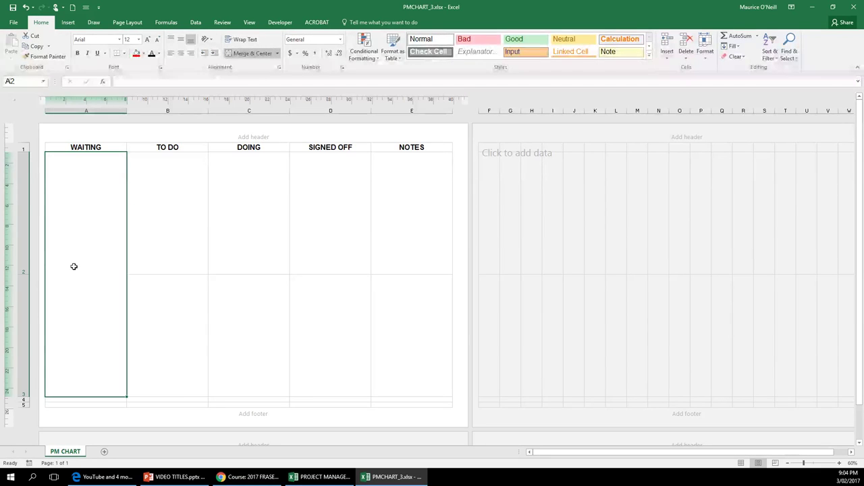
{"action": "key", "text": "ctrl+c"}
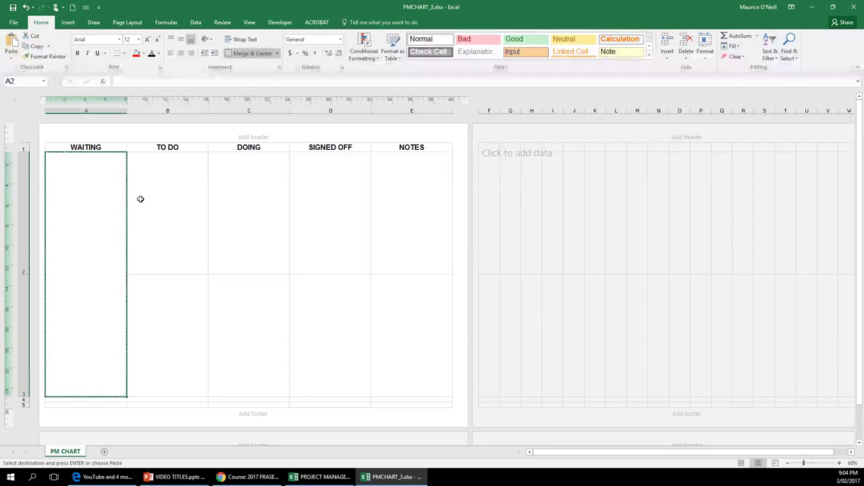
- Paste the box into the TO DO, DOING, SIGNED OFF and NOTES columns, then select A1:E3
{"action": "left_click", "coordinate": [133, 196]}
{"action": "key", "text": "Return"}
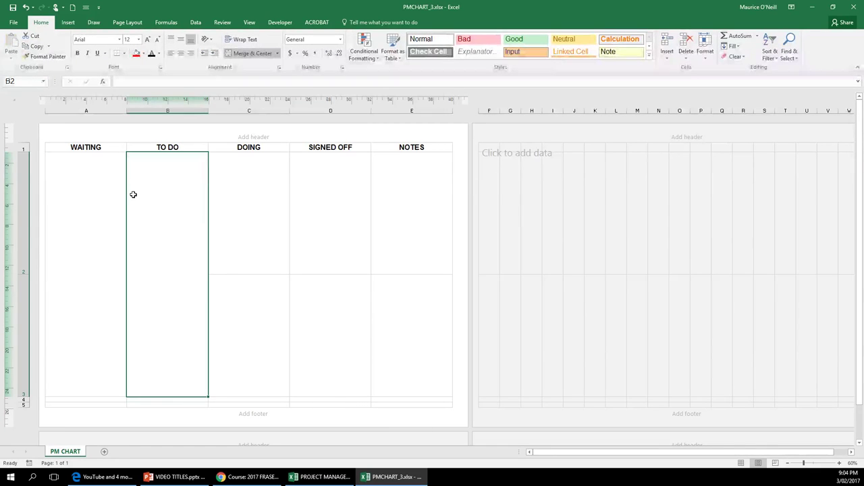
{"action": "key", "text": "ctrl+c"}
{"action": "left_click", "coordinate": [232, 162]}
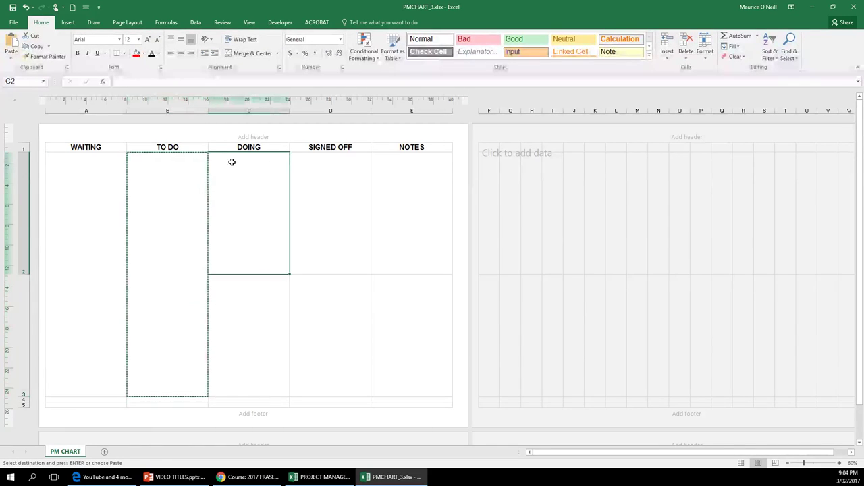
{"action": "key", "text": "Return"}
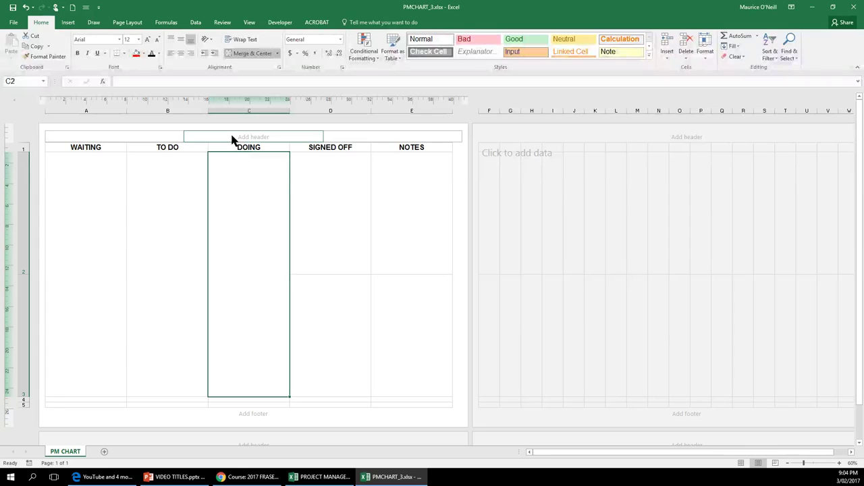
{"action": "key", "text": "ctrl+c"}
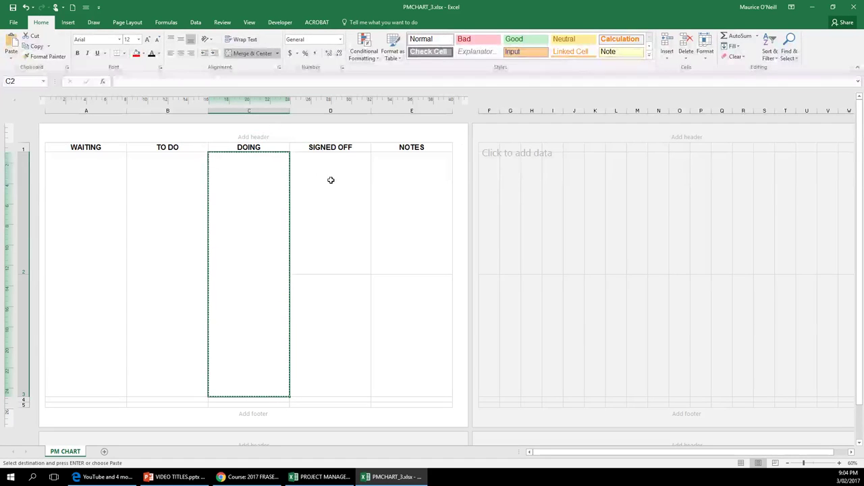
{"action": "left_click", "coordinate": [331, 180]}
{"action": "key", "text": "Return"}
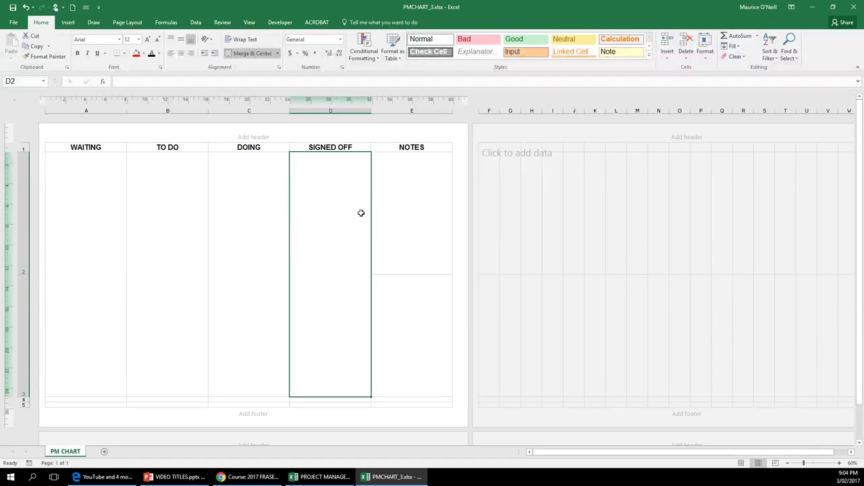
{"action": "key", "text": "ctrl+c"}
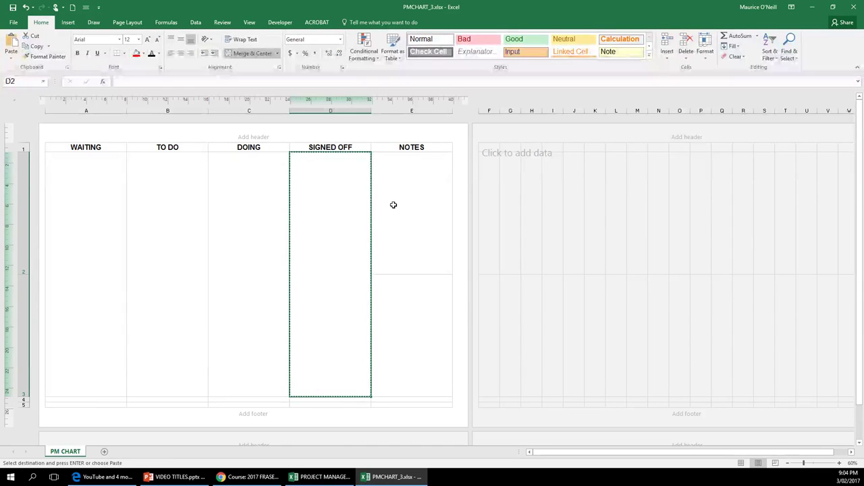
{"action": "left_click", "coordinate": [394, 204]}
{"action": "key", "text": "ctrl+v"}
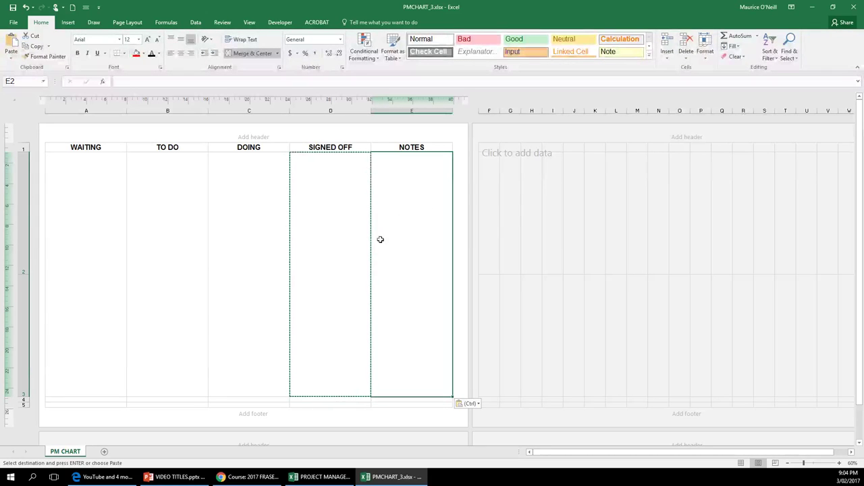
{"action": "left_click", "coordinate": [188, 225]}
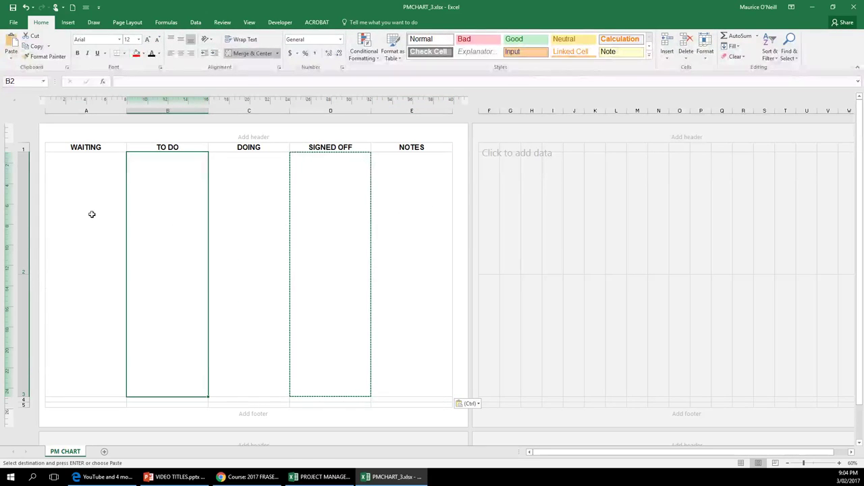
{"action": "mouse_move", "coordinate": [59, 146]}
{"action": "left_mouse_down"}
{"action": "mouse_move", "coordinate": [77, 205]}
{"action": "mouse_move", "coordinate": [251, 312]}
{"action": "mouse_move", "coordinate": [394, 291]}
{"action": "left_mouse_up"}
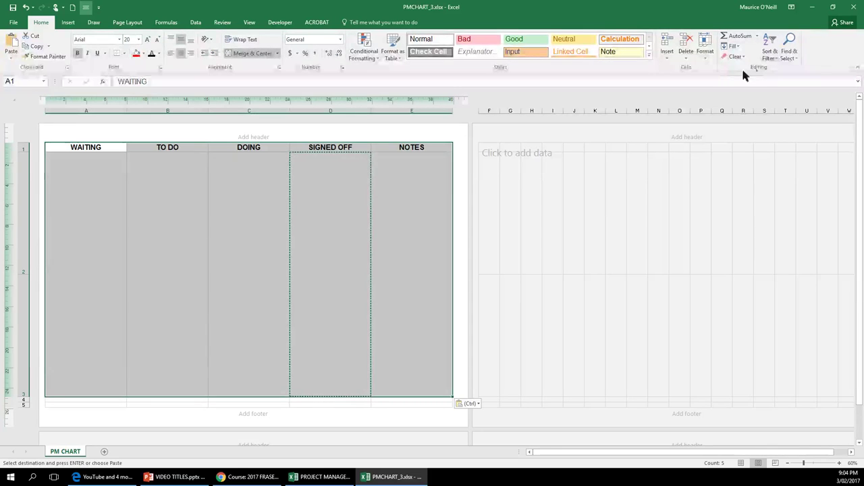
- Apply Outline and Inside border presets to the chart through Format Cells, then deselect
{"action": "left_click", "coordinate": [708, 60]}
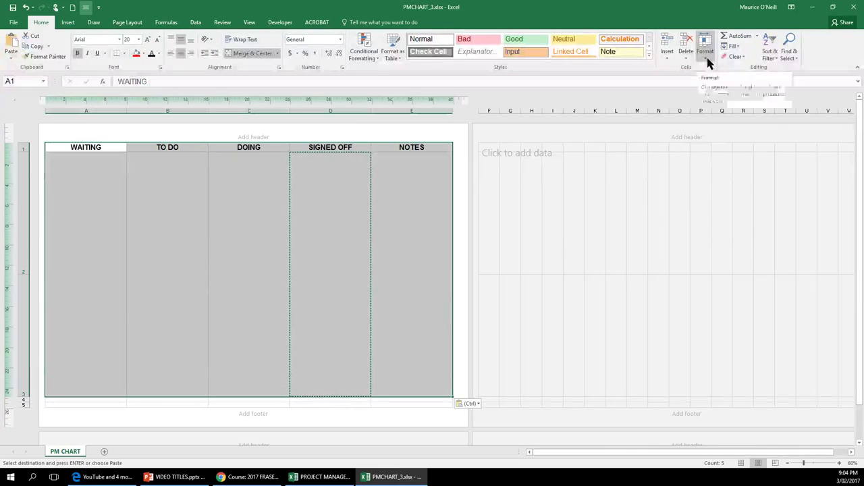
{"action": "left_click", "coordinate": [737, 232]}
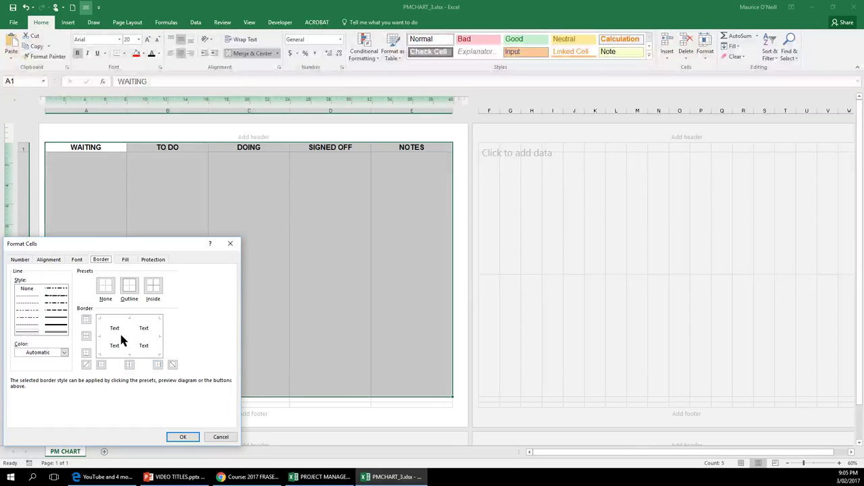
{"action": "left_click", "coordinate": [128, 289]}
{"action": "left_click", "coordinate": [154, 289]}
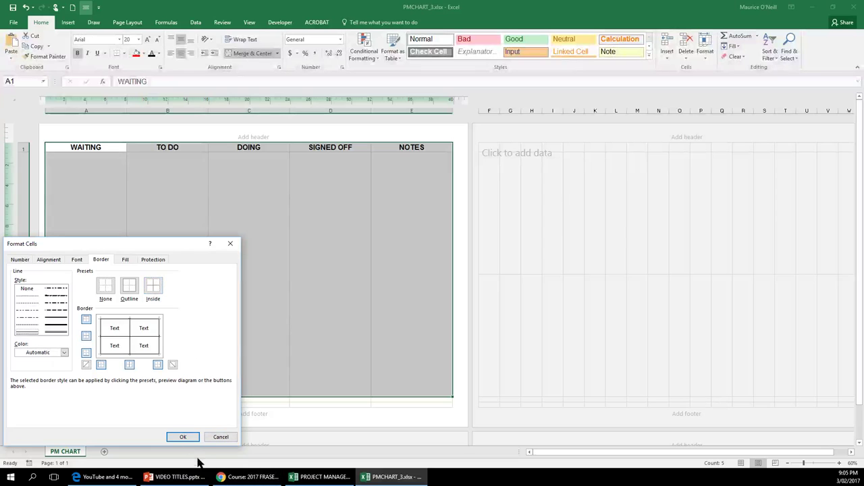
{"action": "left_click", "coordinate": [183, 437]}
{"action": "left_click", "coordinate": [606, 271]}
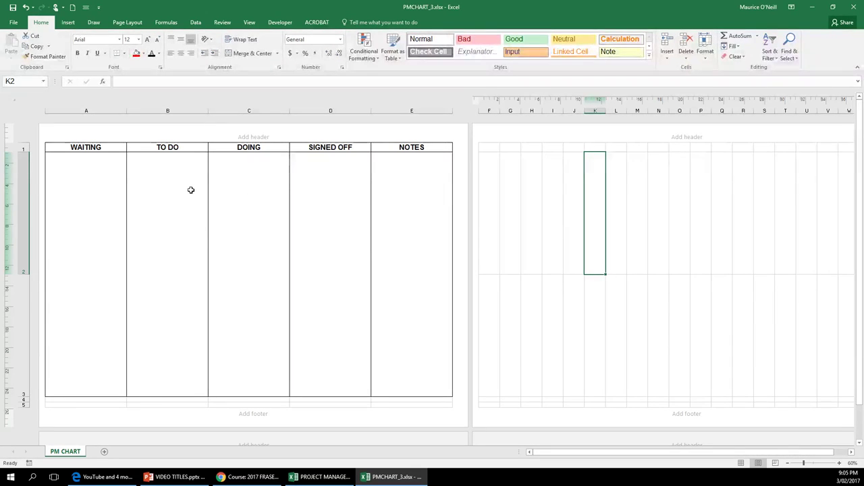
- Insert a new sheet row above the WAITING heading row
{"action": "left_click", "coordinate": [55, 147]}
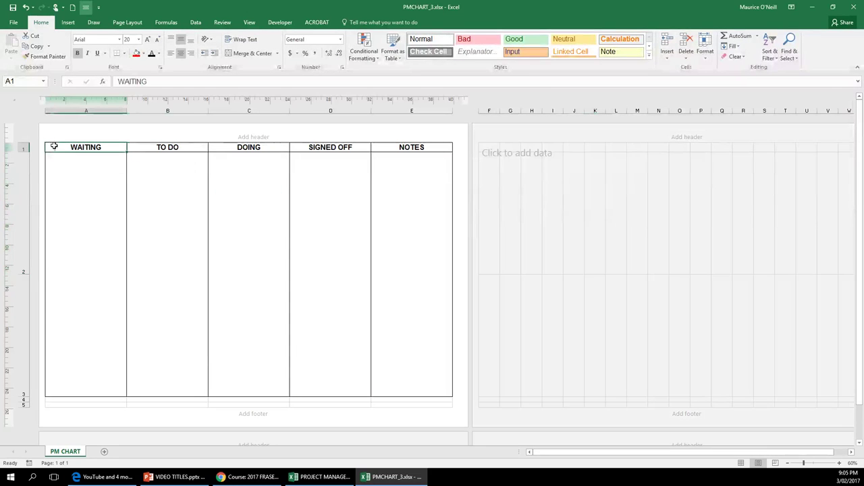
{"action": "left_click", "coordinate": [669, 54]}
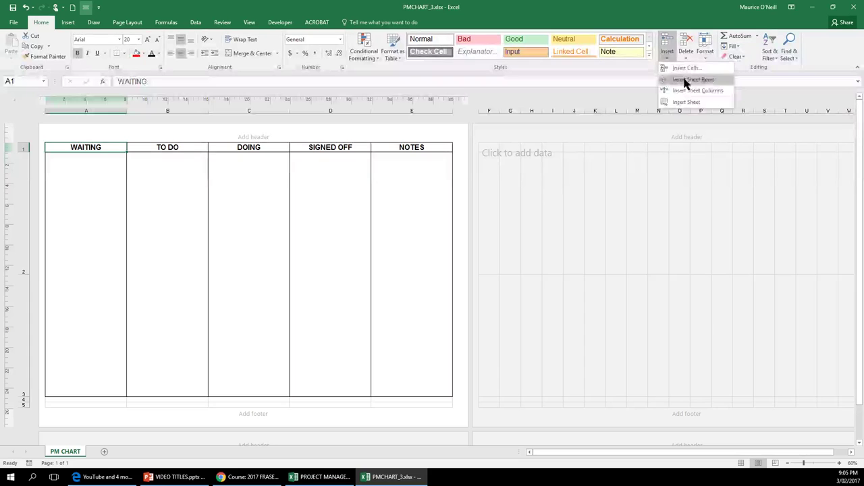
{"action": "left_click", "coordinate": [689, 79]}
- Type the label TEAM into cell A1
{"action": "left_click", "coordinate": [621, 138]}
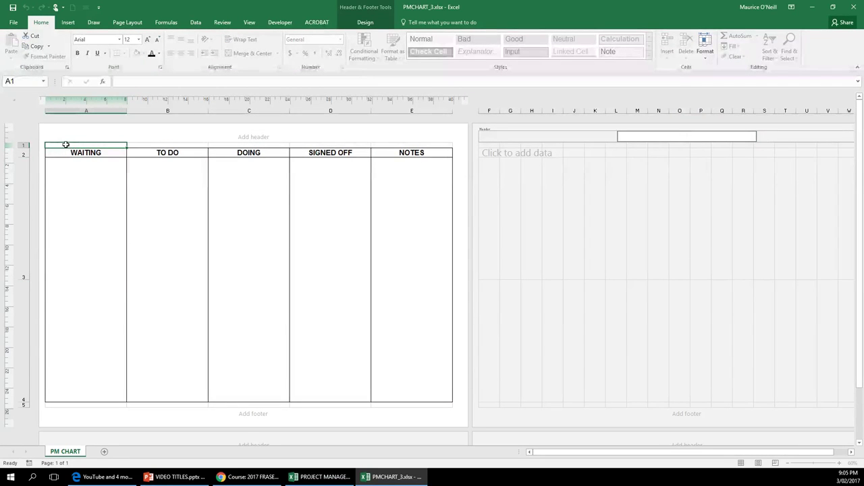
{"action": "left_click", "coordinate": [65, 144]}
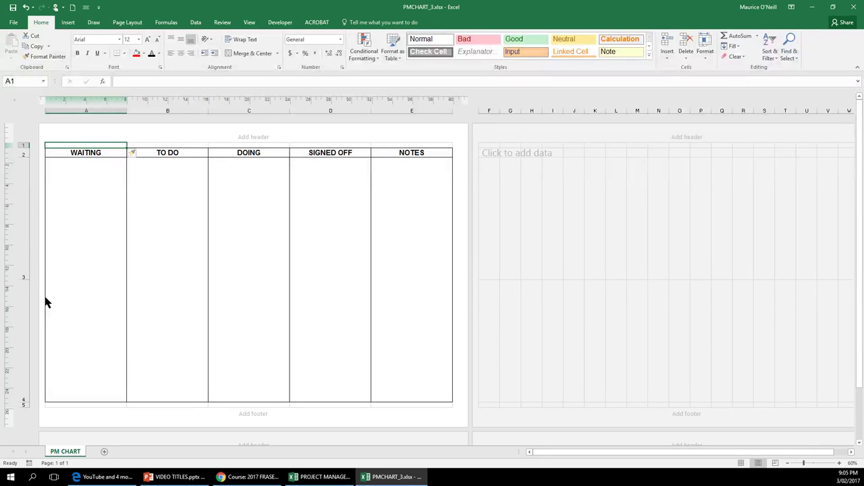
{"action": "type", "text": "IEA"}
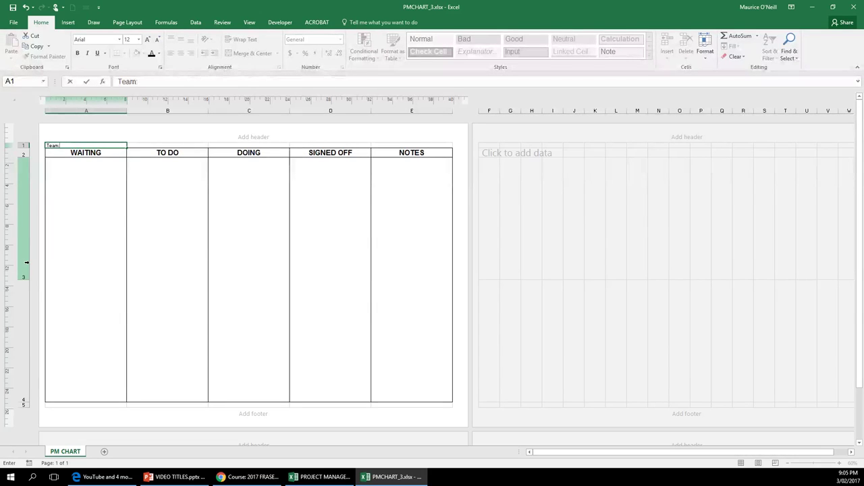
{"action": "key", "text": "BackSpace"}
{"action": "type", "text": "M"}
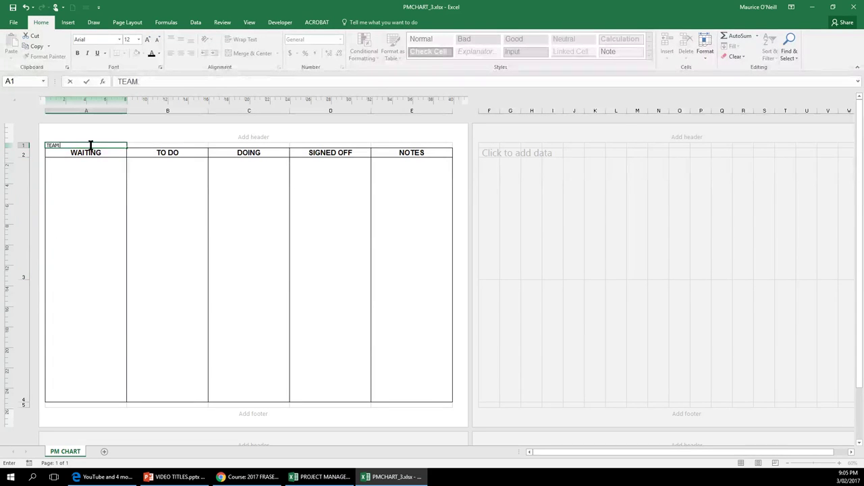
- Commit TEAM, merge A1:B1 without centring, and middle-align it vertically
{"action": "left_click", "coordinate": [154, 203]}
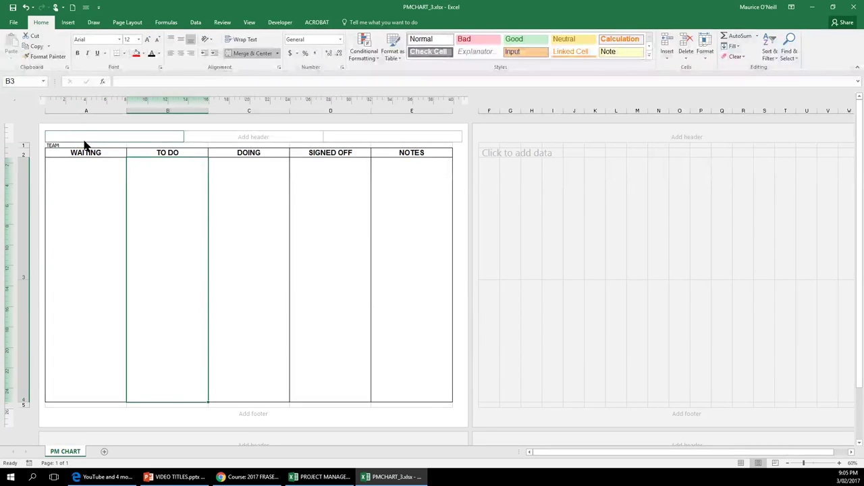
{"action": "left_click_drag", "start_coordinate": [85, 144], "coordinate": [159, 141]}
{"action": "left_click", "coordinate": [278, 53]}
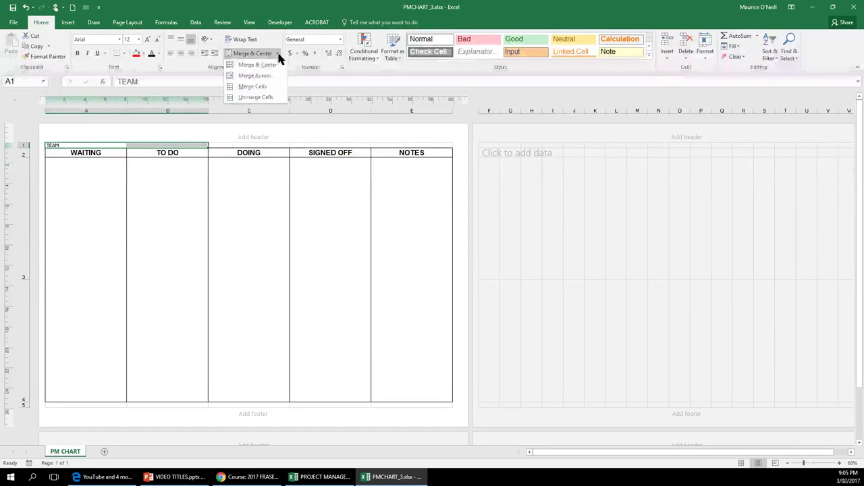
{"action": "left_click", "coordinate": [266, 88]}
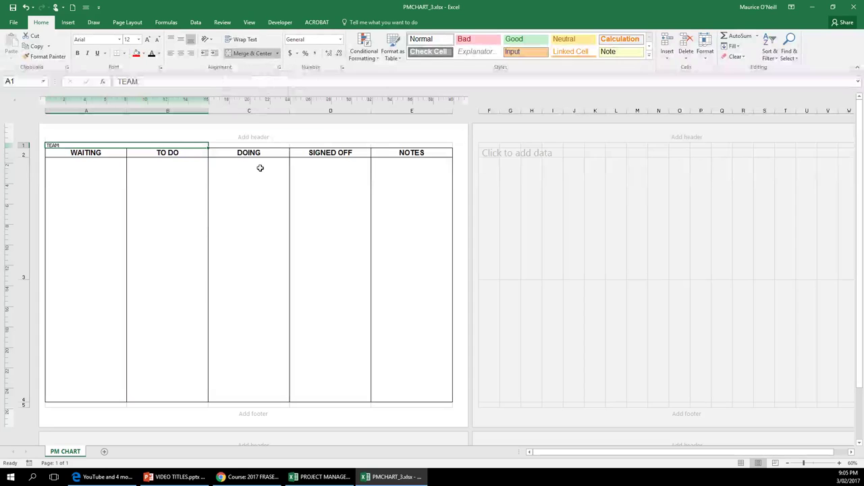
{"action": "left_click", "coordinate": [180, 39]}
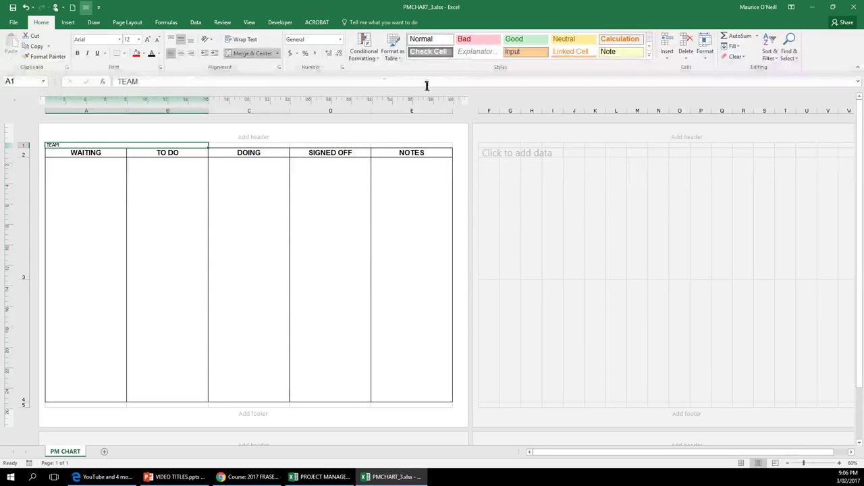
- Set the TEAM row's height to 1 through Format > Row Height
{"action": "left_click", "coordinate": [705, 54]}
{"action": "left_click", "coordinate": [715, 77]}
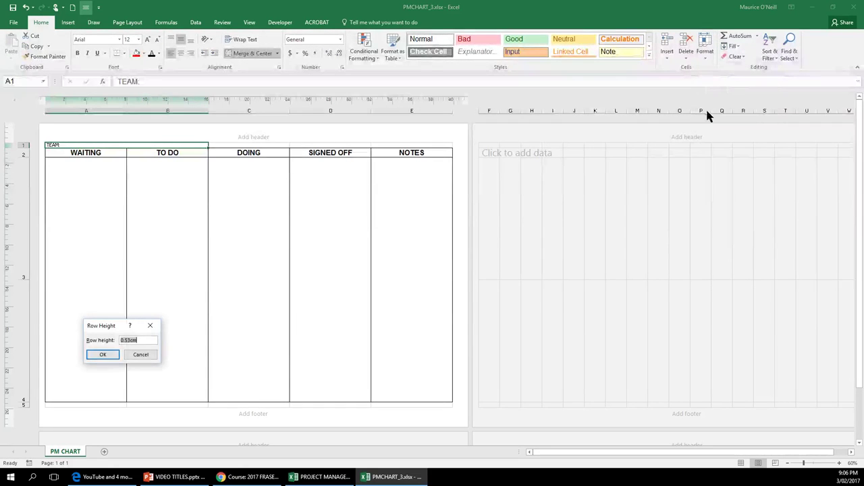
{"action": "type", "text": "1"}
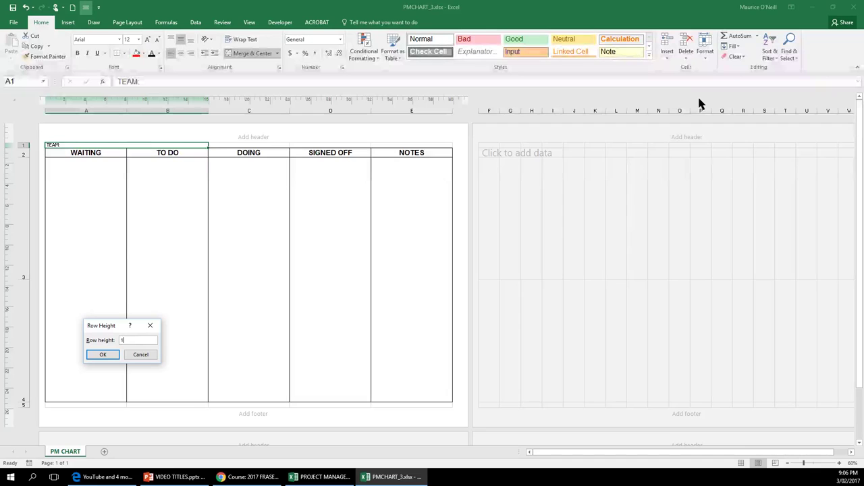
{"action": "key", "text": "Return"}
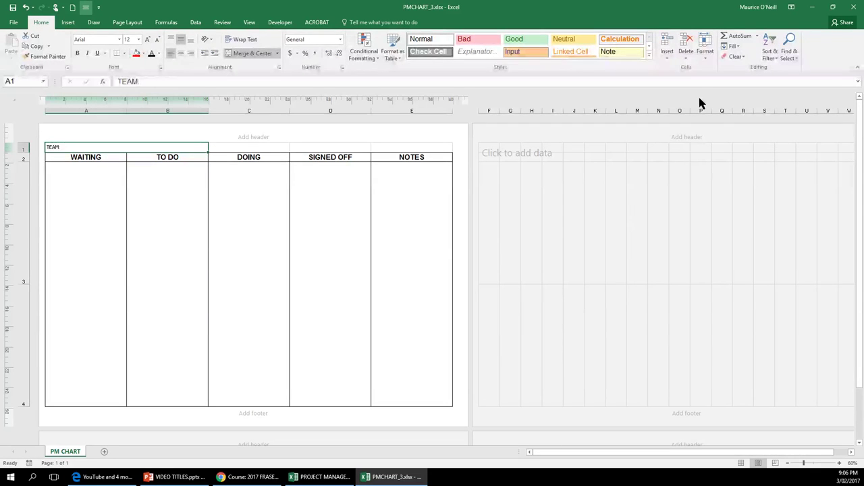
{"action": "left_click", "coordinate": [172, 287]}
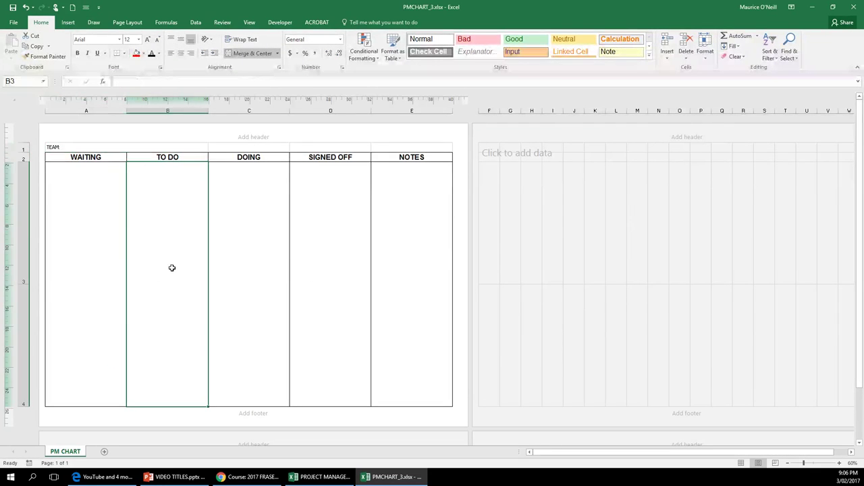
- Type TEAM MEMBERS in C1, merge C1:E1 without centring, and middle-align it
{"action": "left_click", "coordinate": [213, 147]}
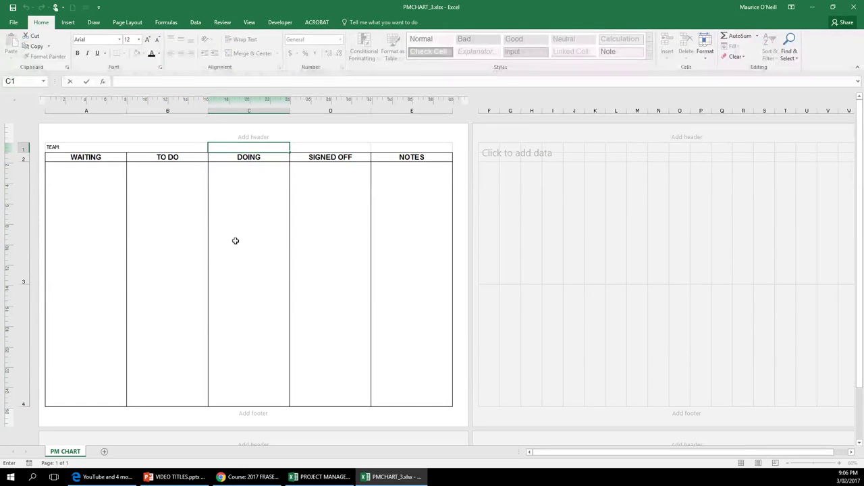
{"action": "type", "text": "TEAM"}
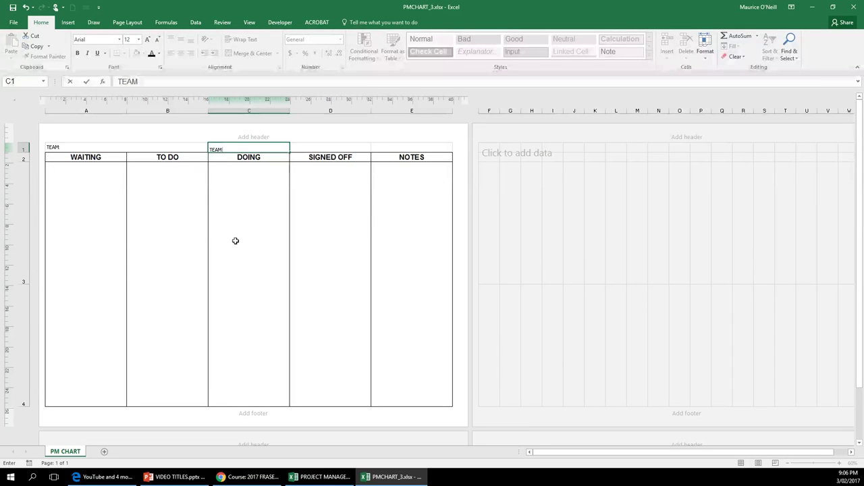
{"action": "type", "text": " MEMBERS:"}
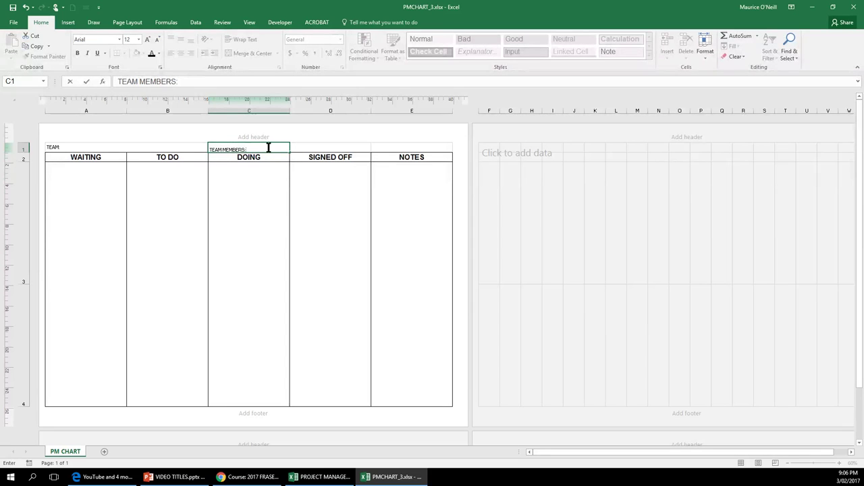
{"action": "left_click", "coordinate": [283, 205]}
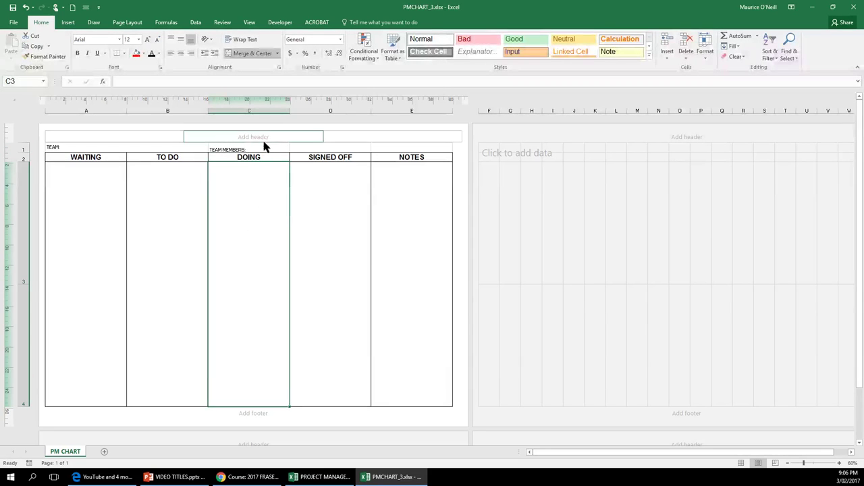
{"action": "left_click_drag", "start_coordinate": [262, 149], "coordinate": [441, 147]}
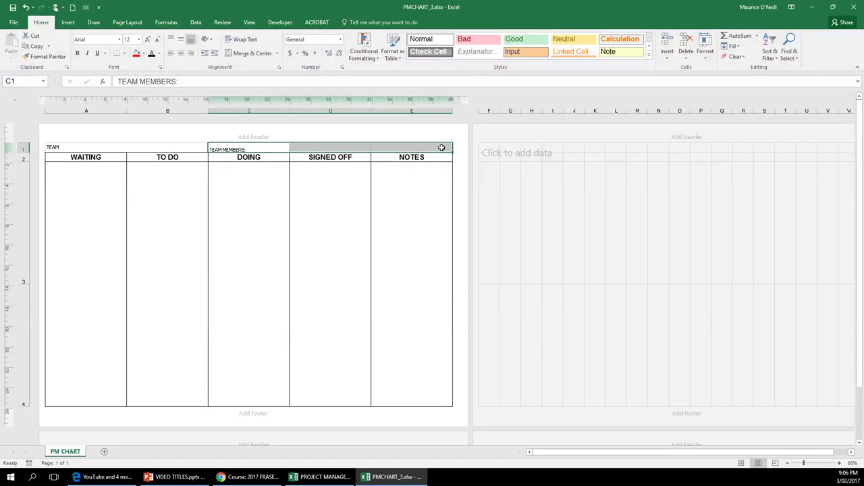
{"action": "left_click", "coordinate": [277, 53]}
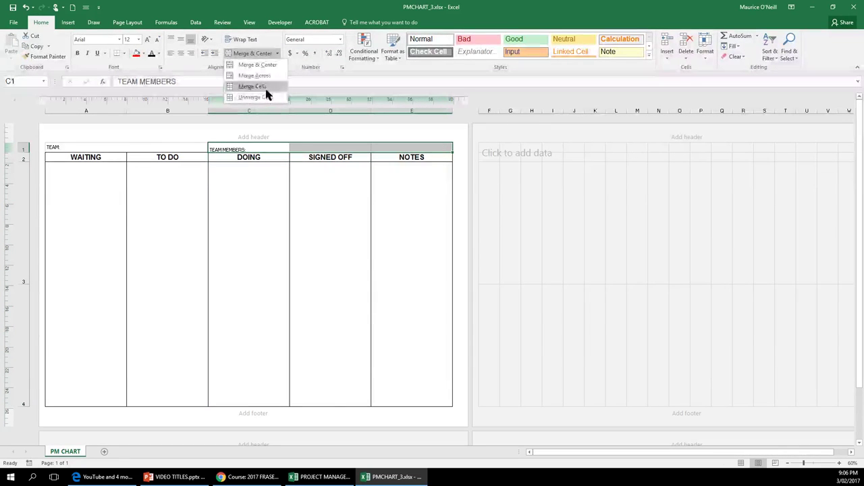
{"action": "left_click", "coordinate": [263, 87]}
{"action": "left_click", "coordinate": [181, 39]}
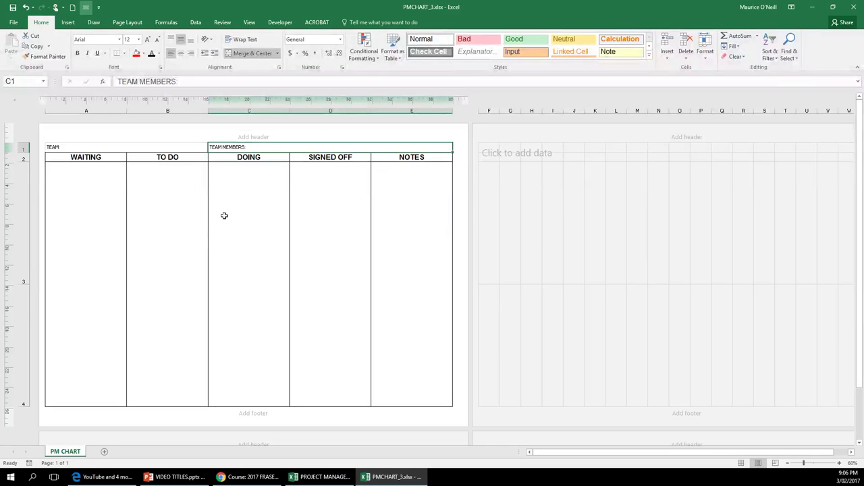
{"action": "left_click", "coordinate": [256, 209]}
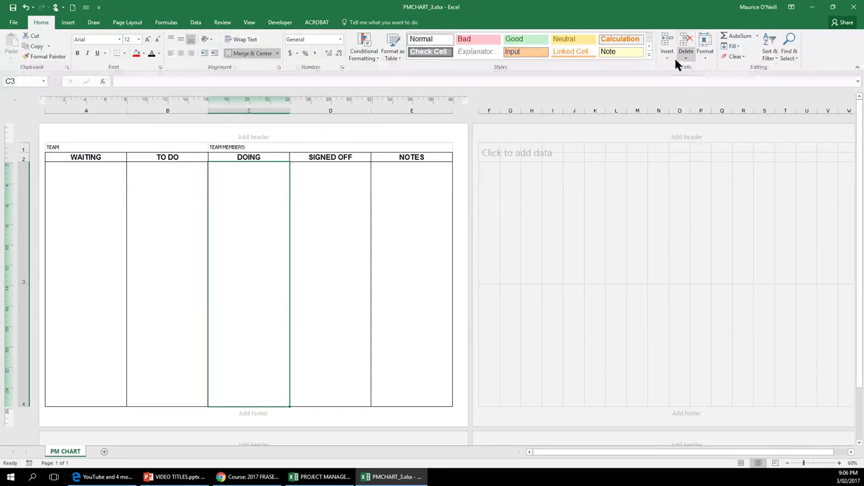
- Hide the sheet gridlines to view the plain page layout
{"action": "left_click", "coordinate": [251, 24]}
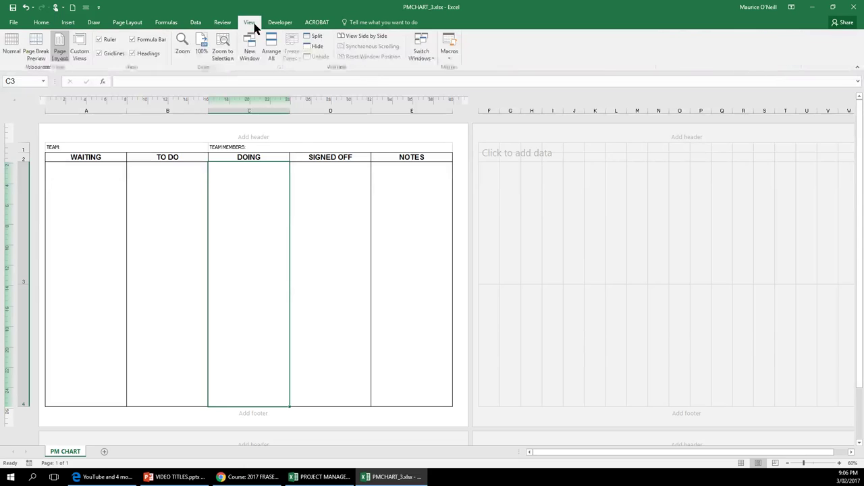
{"action": "left_click", "coordinate": [99, 53]}
{"action": "left_click", "coordinate": [536, 251]}
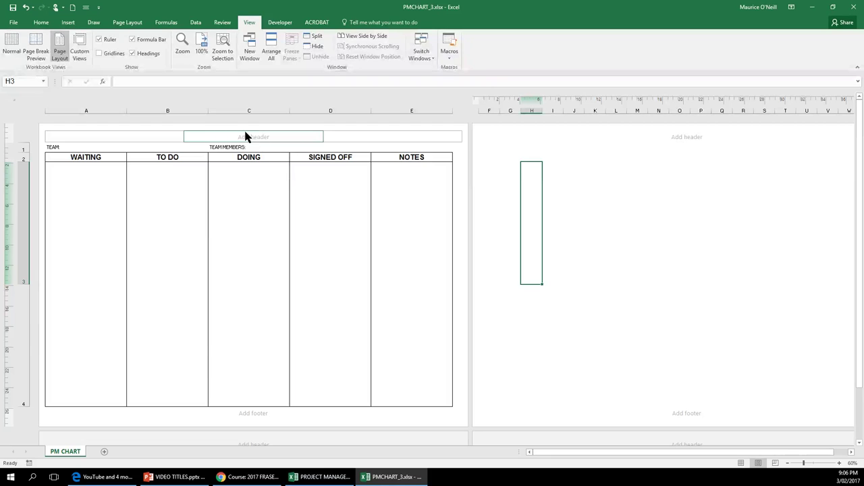
{"action": "left_click", "coordinate": [160, 136]}
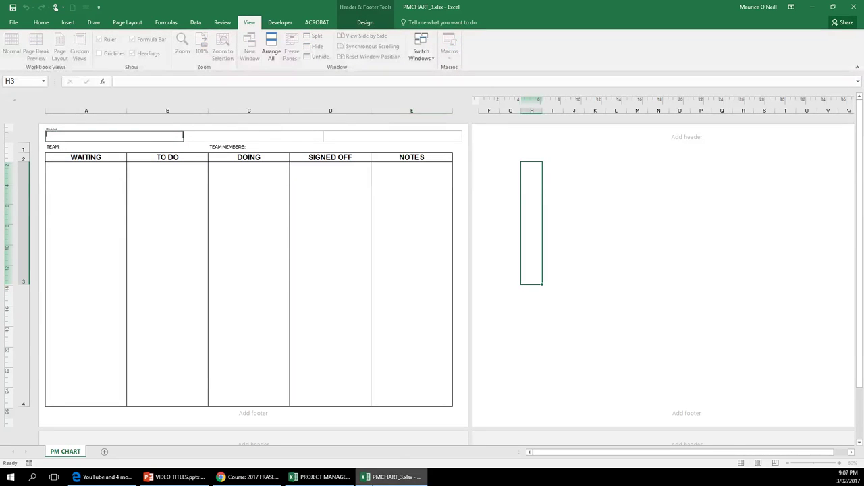
- Switch to the blank PMCHART_3 workbook window
{"action": "left_click", "coordinate": [321, 477]}
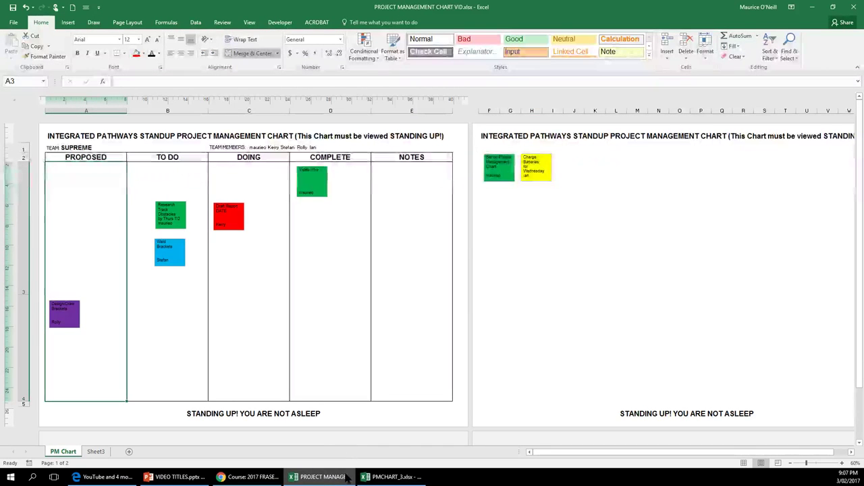
{"action": "mouse_move", "coordinate": [342, 481]}
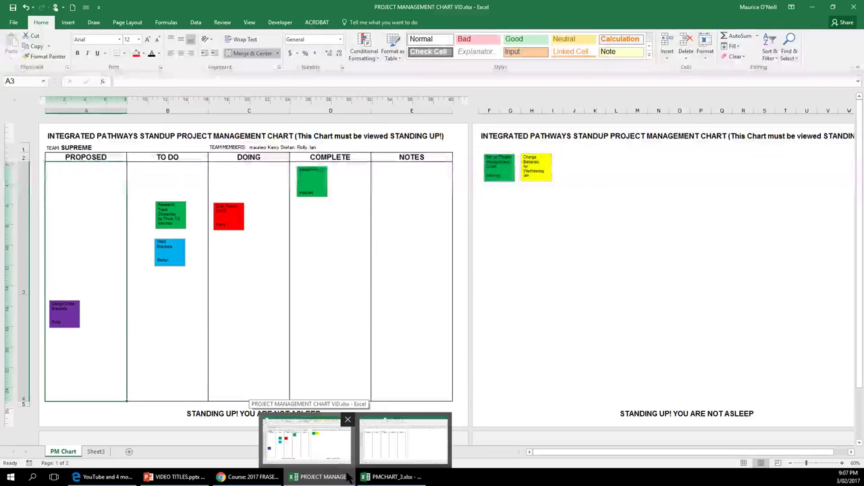
{"action": "left_click", "coordinate": [348, 477]}
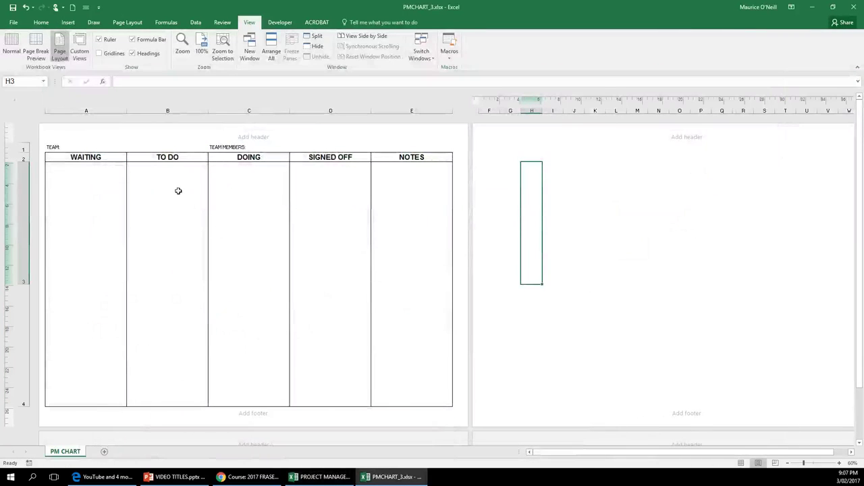
- Enter 'XYZ STANDARD PROJECT MANAGEMENT CHART (This Chart must be viewed STANDING UP)' in the left header
{"action": "left_click", "coordinate": [64, 136]}
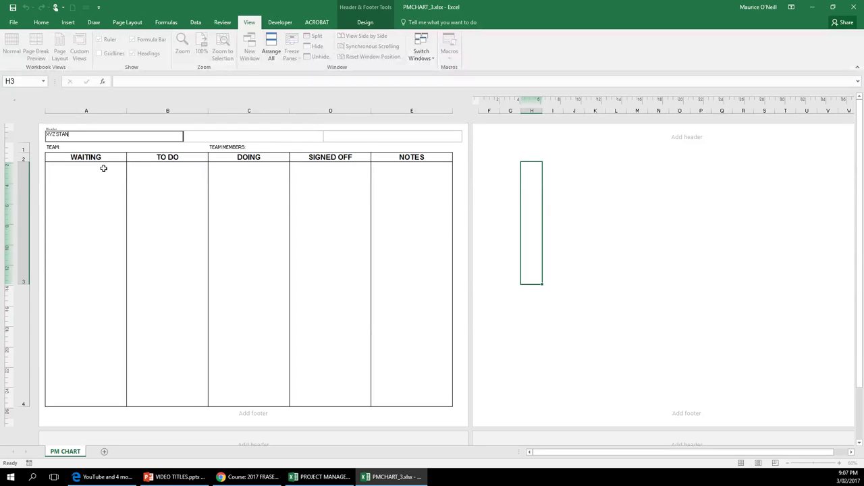
{"action": "type", "text": "XYZ STANDARD PROJECT MANAGEMENT CHART    (This"}
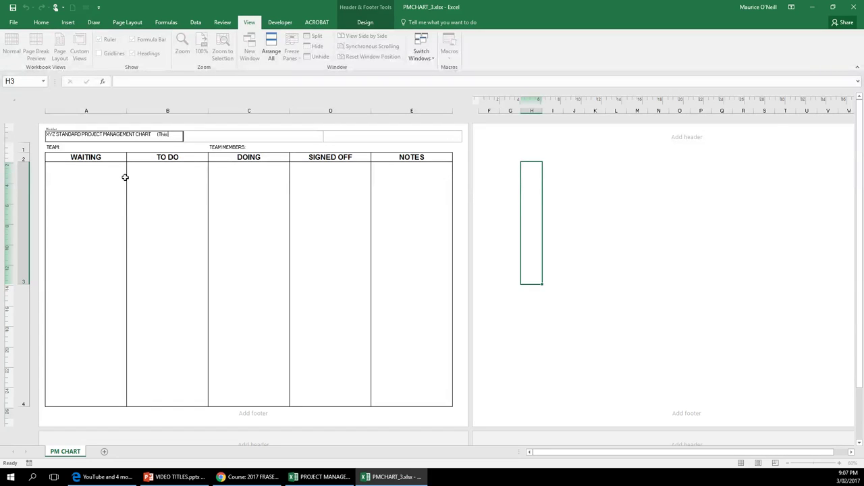
{"action": "type", "text": "n"}
{"action": "key", "text": "BackSpace"}
{"action": "key", "text": "BackSpace"}
{"action": "type", "text": "hart "}
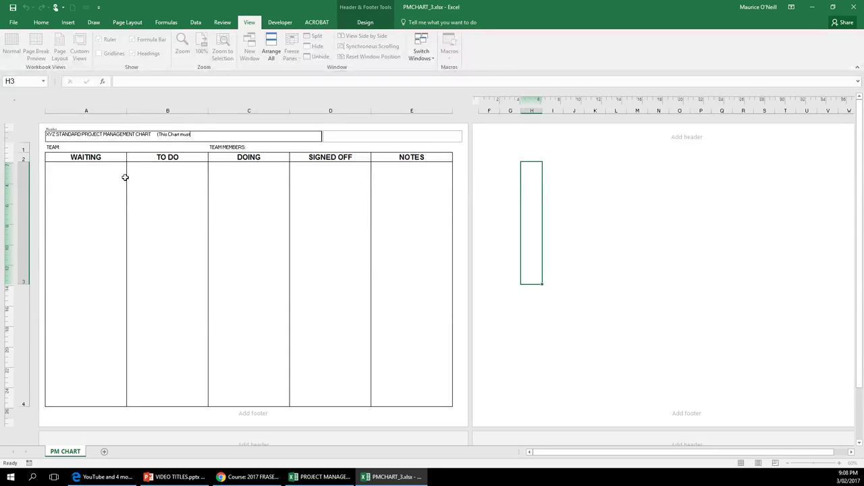
{"action": "type", "text": "must be viewed STANDING UP"}
{"action": "left_click", "coordinate": [249, 201]}
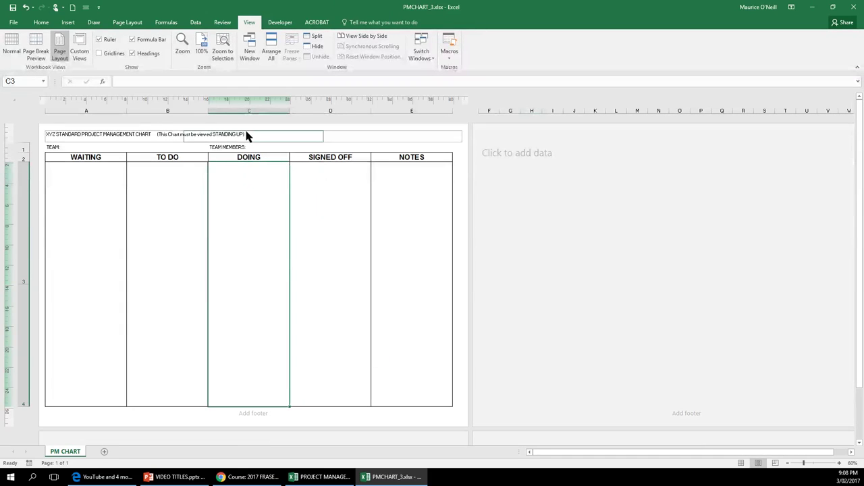
- Format the page header text as bold at font size 20
{"action": "left_click", "coordinate": [60, 139]}
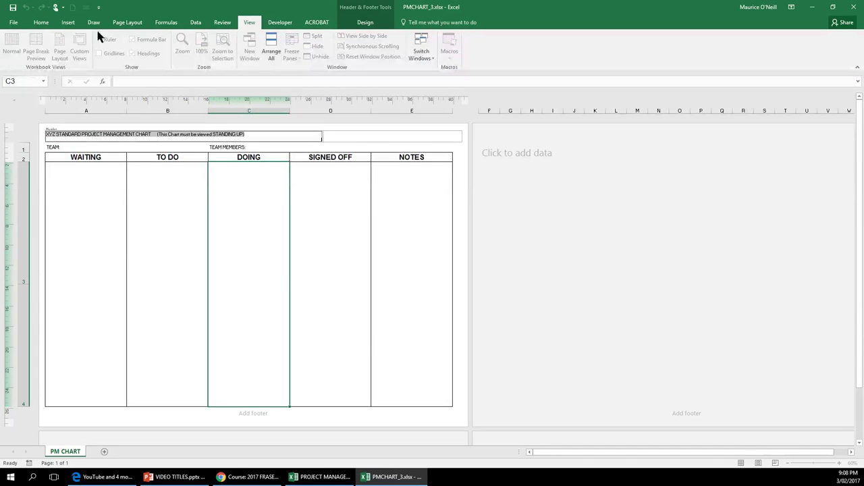
{"action": "left_click", "coordinate": [41, 22]}
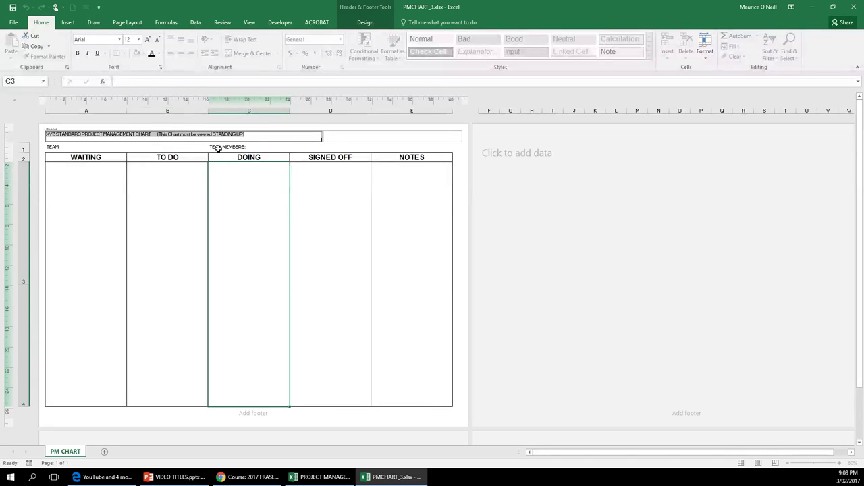
{"action": "left_click", "coordinate": [138, 39]}
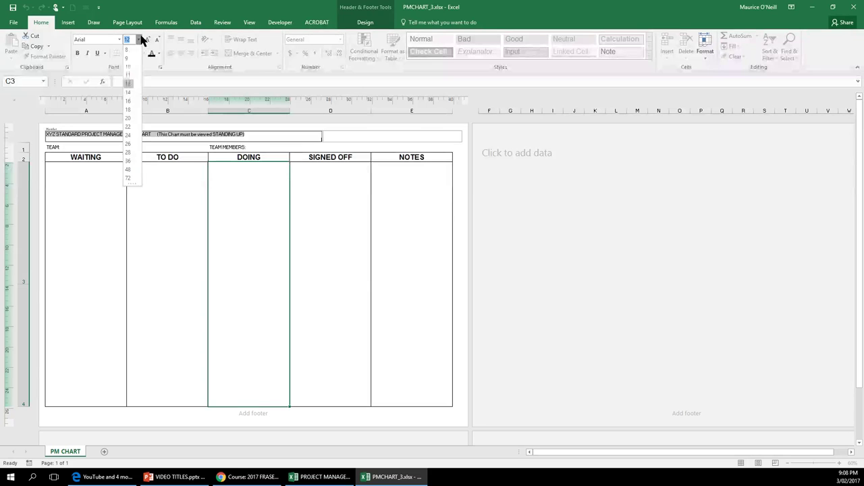
{"action": "left_click", "coordinate": [129, 118]}
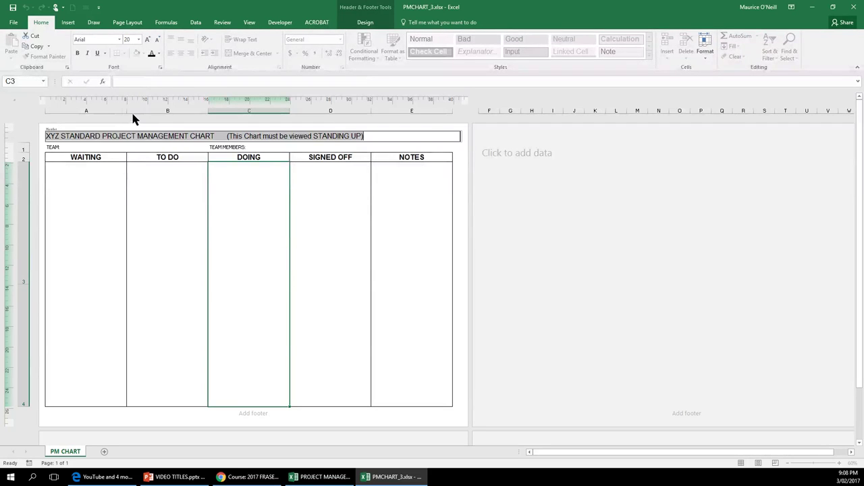
{"action": "left_click", "coordinate": [78, 54]}
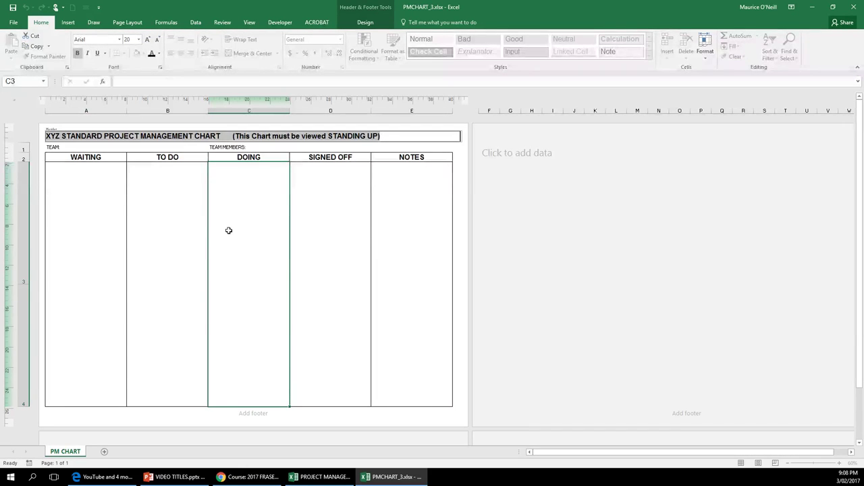
{"action": "left_click", "coordinate": [239, 223]}
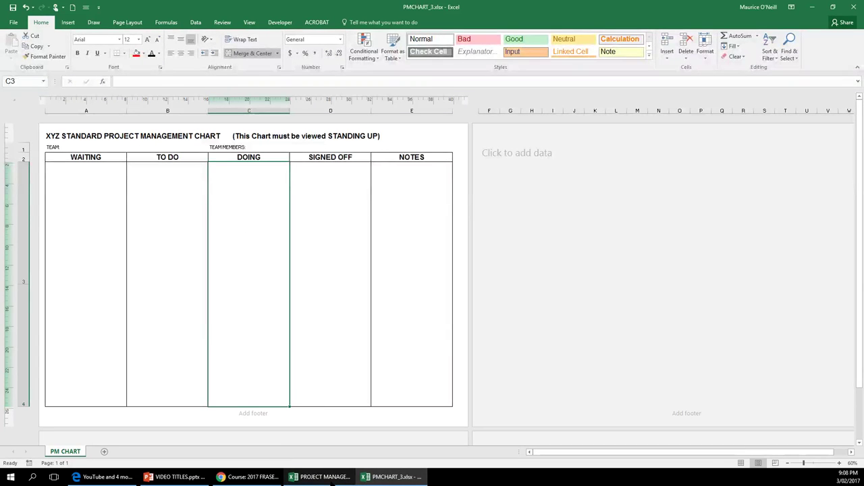
{"action": "left_click", "coordinate": [329, 477]}
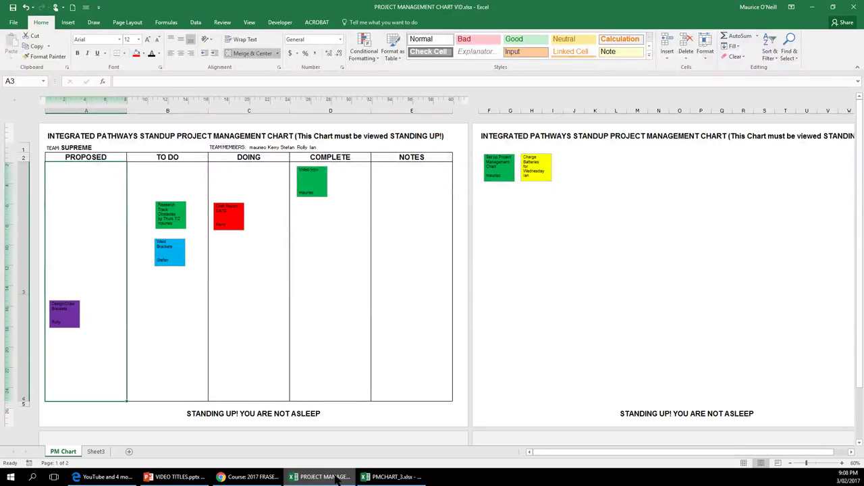
{"action": "left_click", "coordinate": [391, 476]}
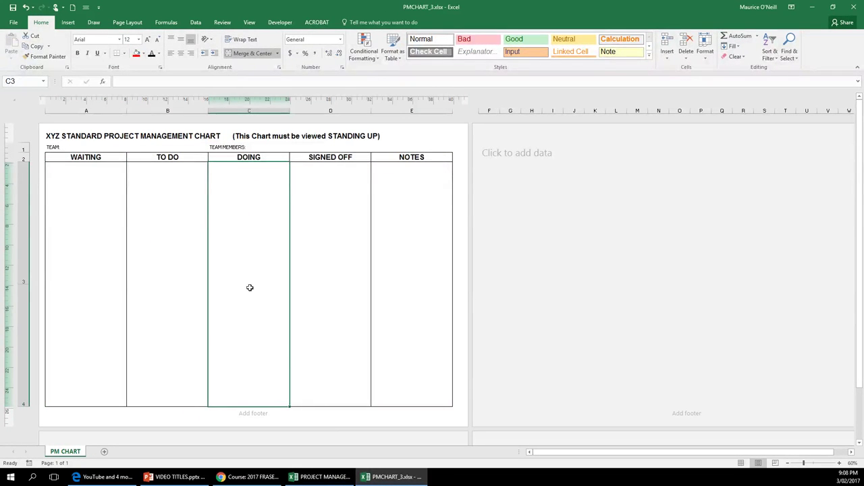
{"action": "left_click", "coordinate": [327, 478]}
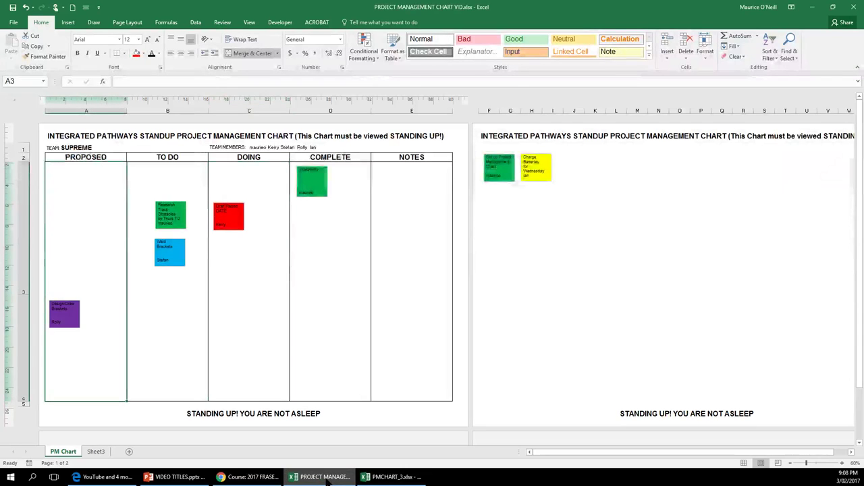
{"action": "left_click", "coordinate": [390, 476]}
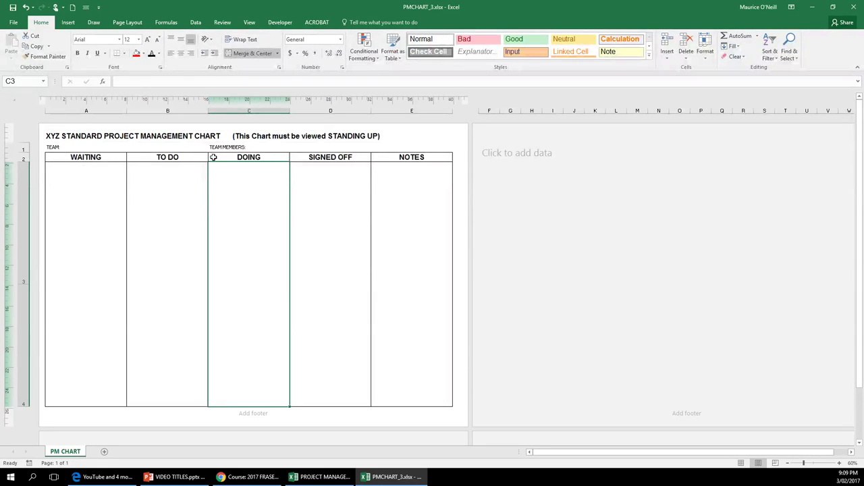
{"action": "left_click", "coordinate": [154, 146]}
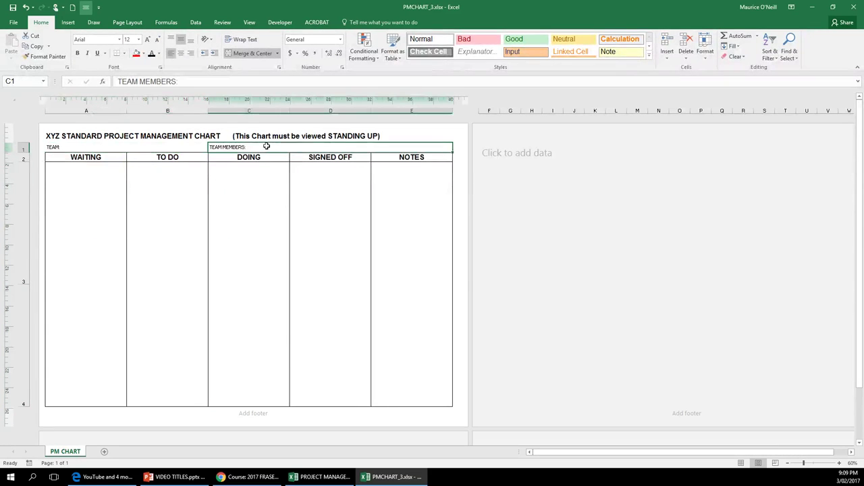
{"action": "right_click", "coordinate": [104, 167]}
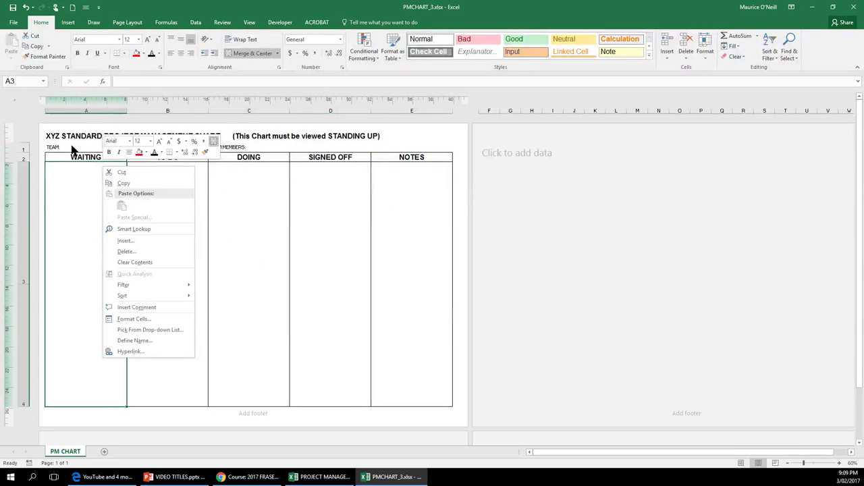
{"action": "key", "text": "Escape"}
{"action": "left_click", "coordinate": [220, 267]}
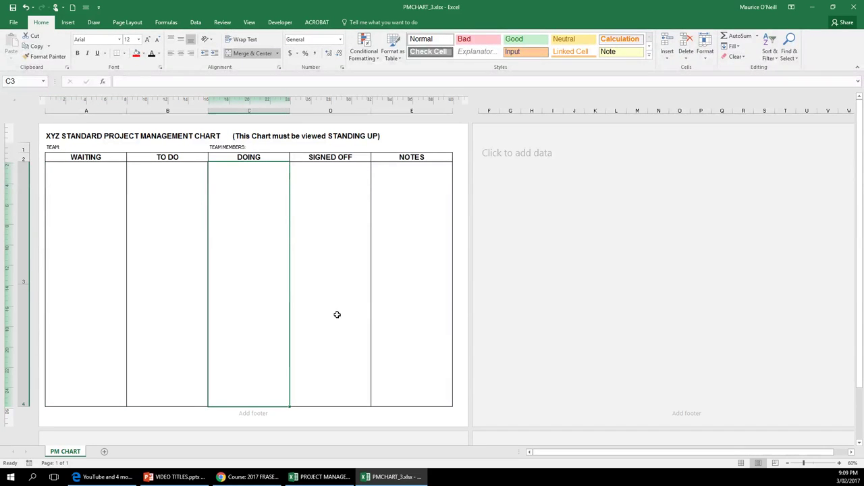
{"action": "left_click", "coordinate": [384, 476]}
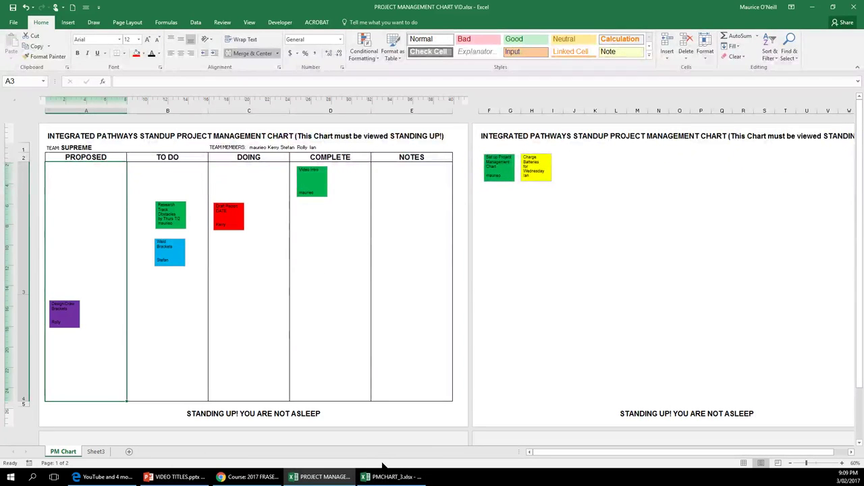
{"action": "left_click", "coordinate": [405, 477]}
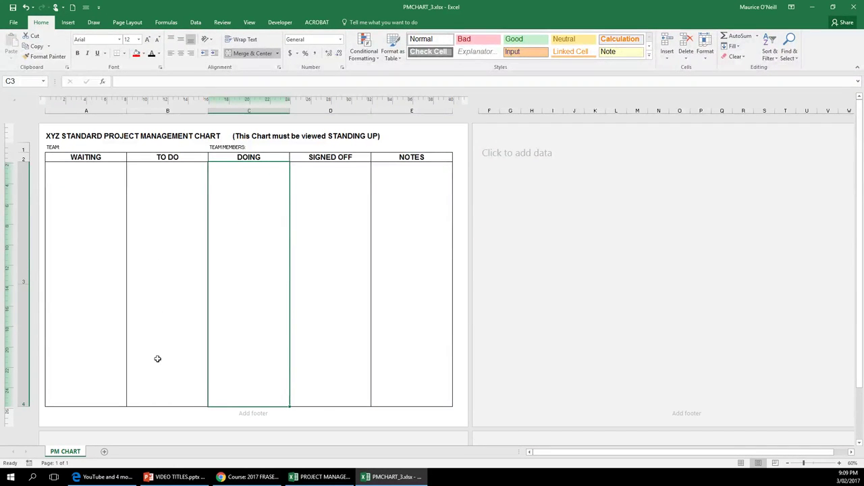
{"action": "left_click", "coordinate": [329, 479]}
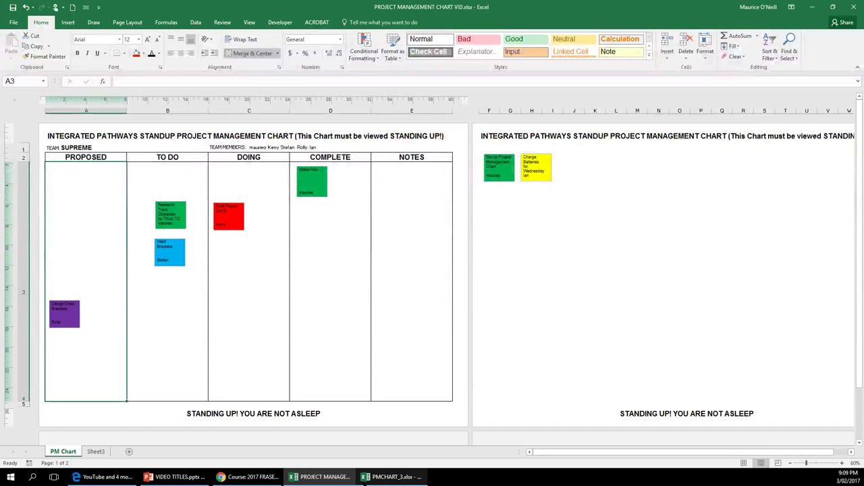
{"action": "key", "text": "alt+Tab"}
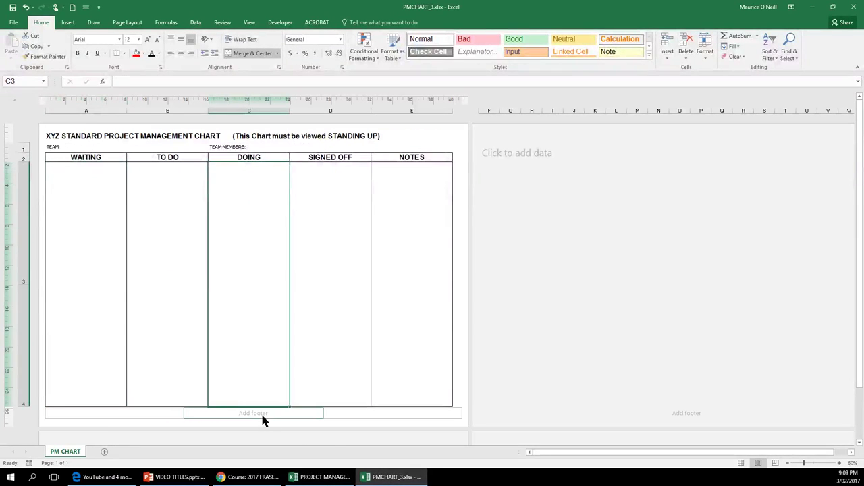
- Add centre footer 'STANDING UP! YOU ARE NOT ASLEEP!' formatted bold at size 20
{"action": "left_click", "coordinate": [263, 417]}
{"action": "type", "text": "S"}
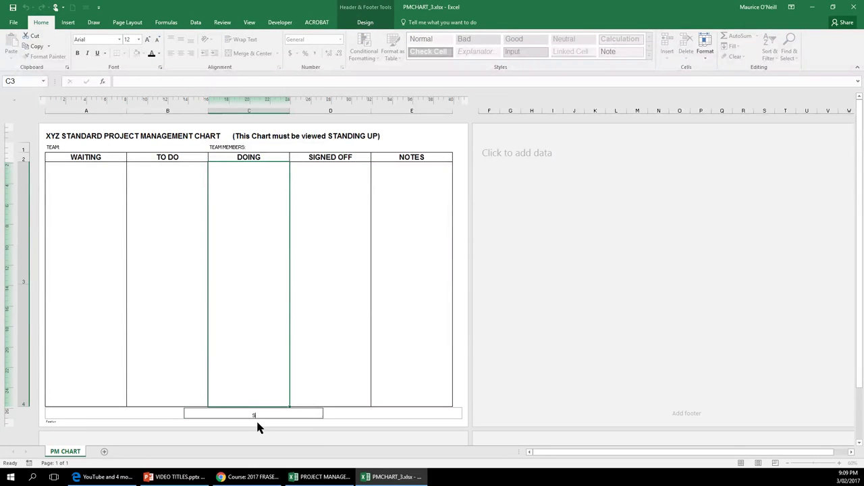
{"action": "type", "text": "TANDING UP! YOU ARE NOT ASLEEP!"}
{"action": "left_click_drag", "start_coordinate": [298, 416], "coordinate": [205, 405]}
{"action": "left_click", "coordinate": [78, 53]}
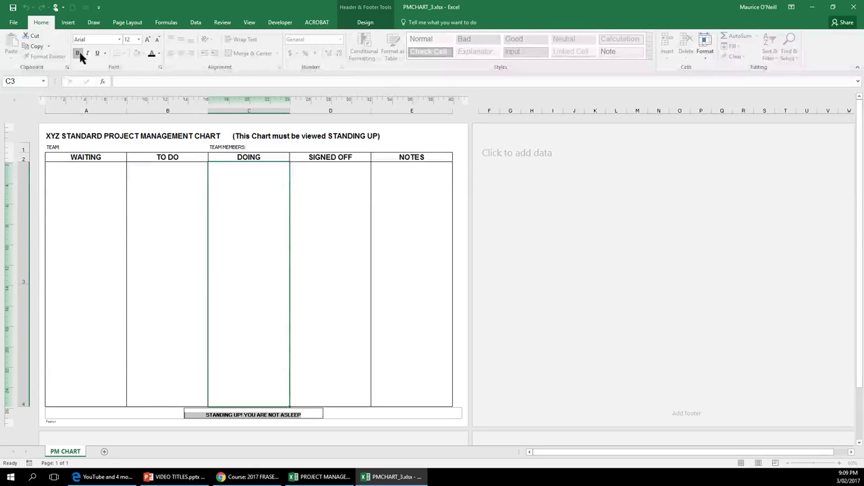
{"action": "left_click", "coordinate": [139, 40]}
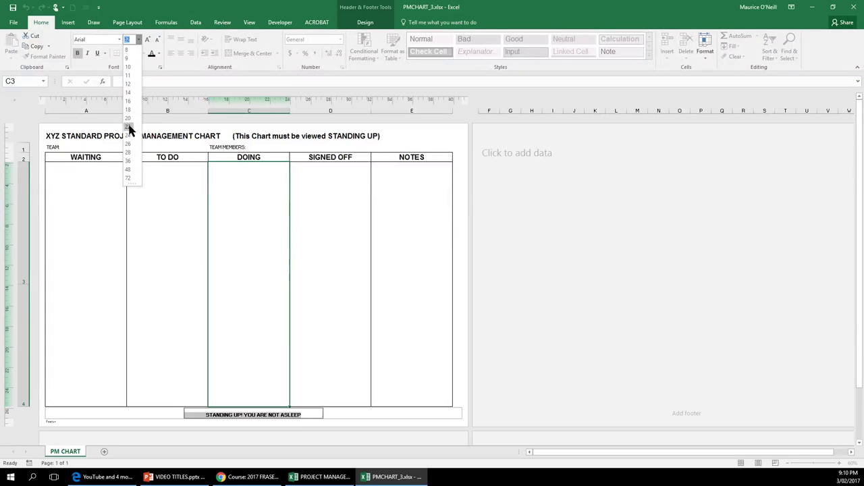
{"action": "left_click", "coordinate": [129, 118]}
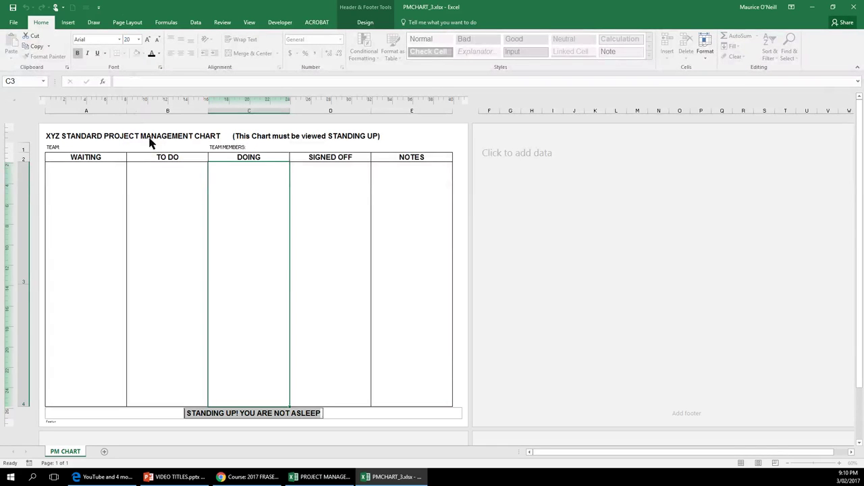
{"action": "left_click", "coordinate": [321, 294]}
{"action": "left_click", "coordinate": [386, 291]}
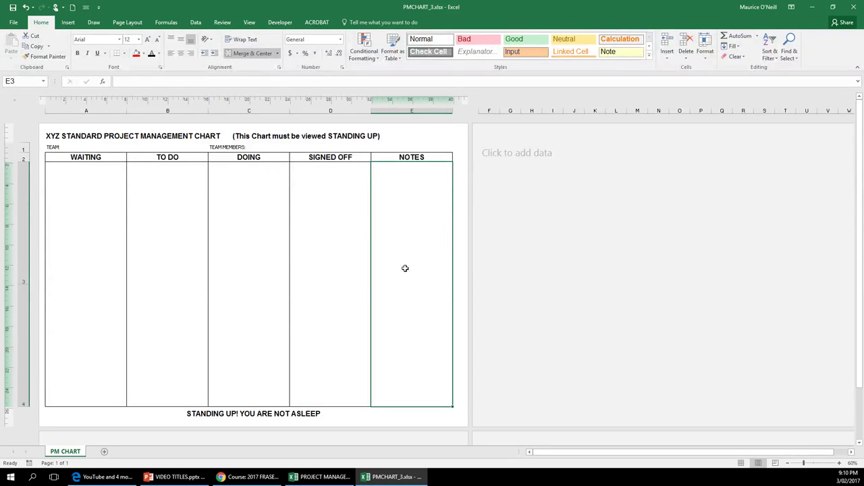
- Draw a text box at the top of the WAITING column and open its context menu
{"action": "left_click", "coordinate": [68, 23]}
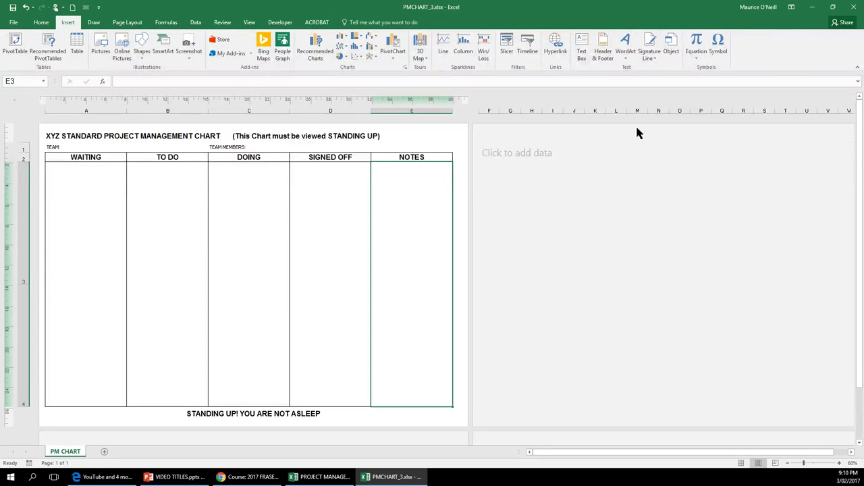
{"action": "left_click", "coordinate": [581, 51]}
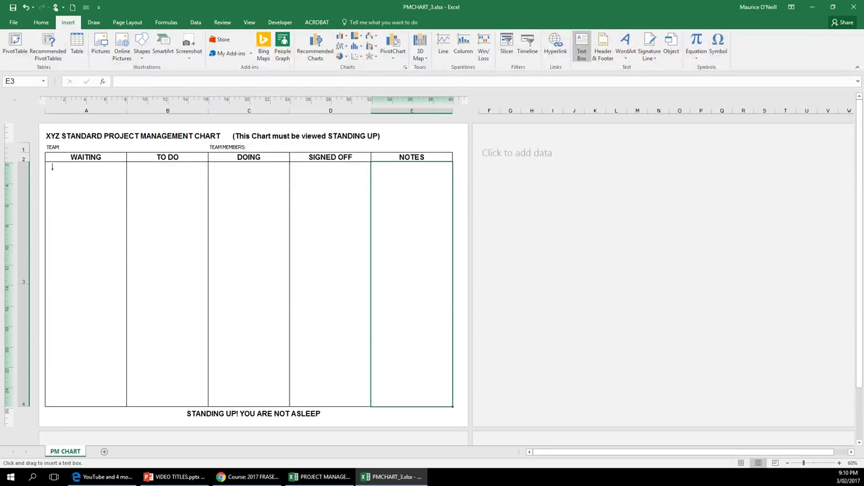
{"action": "left_click_drag", "start_coordinate": [52, 167], "coordinate": [120, 288]}
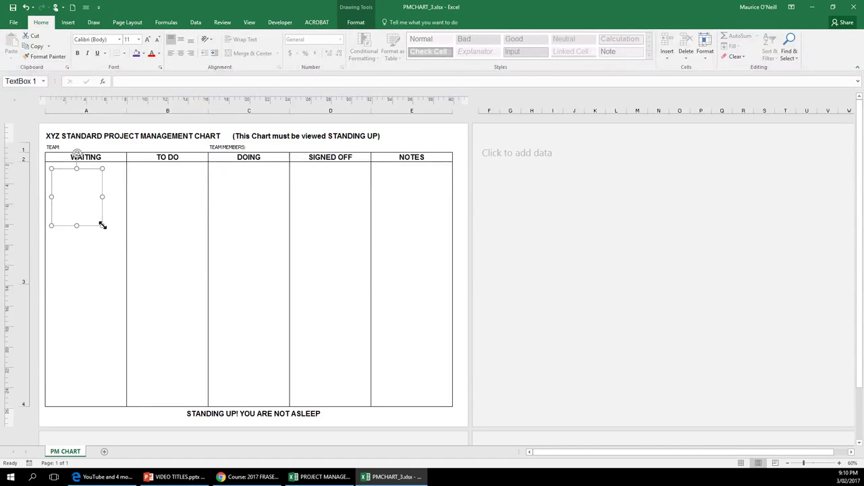
{"action": "right_click", "coordinate": [102, 225]}
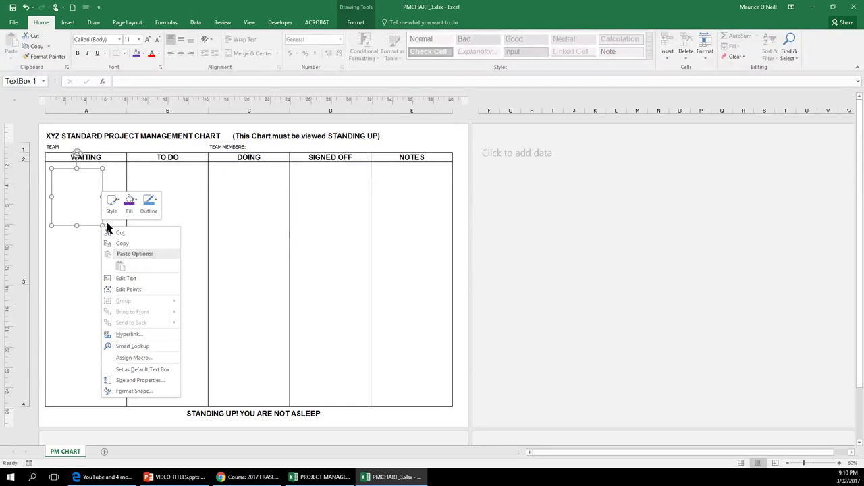
- Open the note box's Size and Properties and bring its height to 4 cm
{"action": "left_click", "coordinate": [135, 382]}
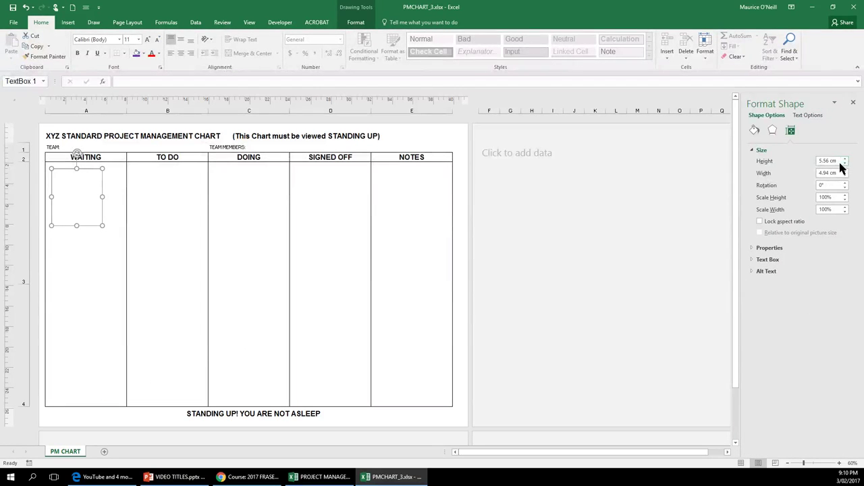
{"action": "left_click", "coordinate": [834, 173]}
{"action": "left_click", "coordinate": [845, 160]}
{"action": "left_click", "coordinate": [845, 159]}
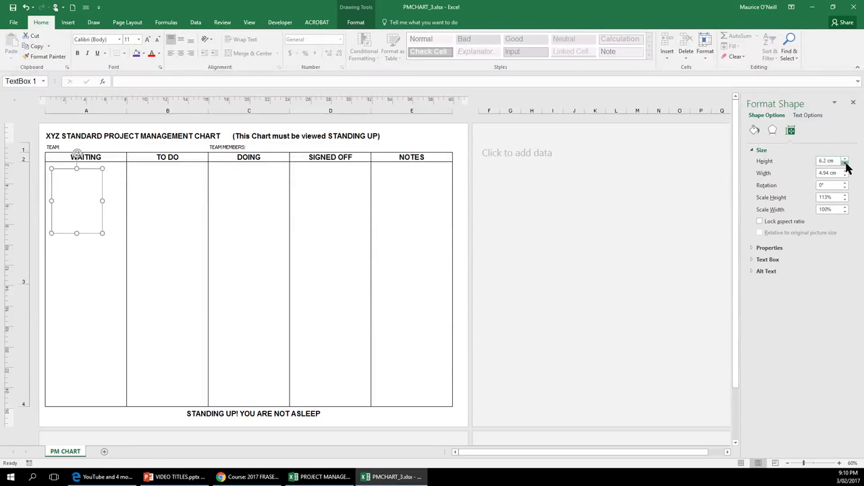
{"action": "left_click", "coordinate": [845, 164]}
{"action": "left_click", "coordinate": [845, 163]}
{"action": "left_click", "coordinate": [845, 163]}
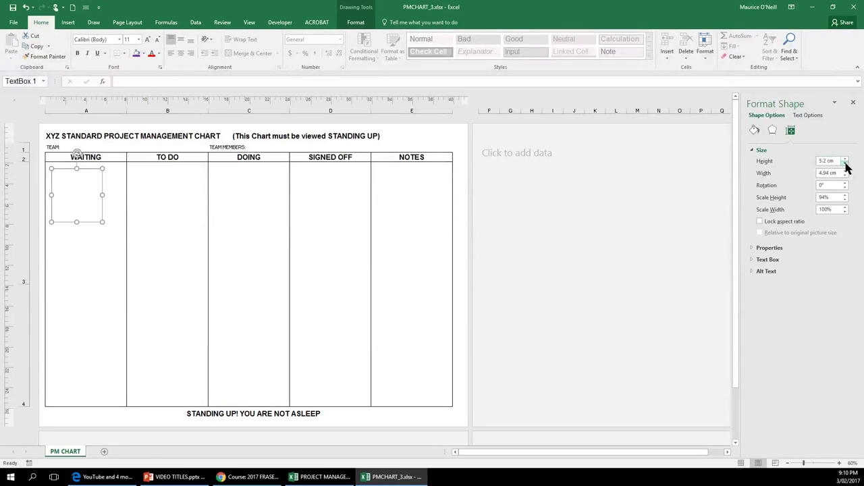
{"action": "left_click", "coordinate": [846, 163]}
{"action": "left_click", "coordinate": [846, 163]}
{"action": "left_click", "coordinate": [845, 163]}
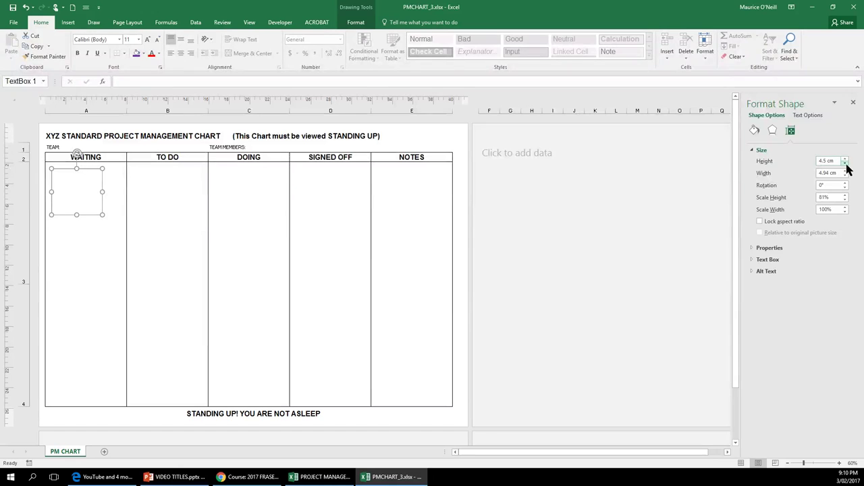
{"action": "left_click", "coordinate": [845, 163]}
{"action": "left_click", "coordinate": [845, 163]}
{"action": "left_click", "coordinate": [846, 163]}
{"action": "left_click", "coordinate": [845, 164]}
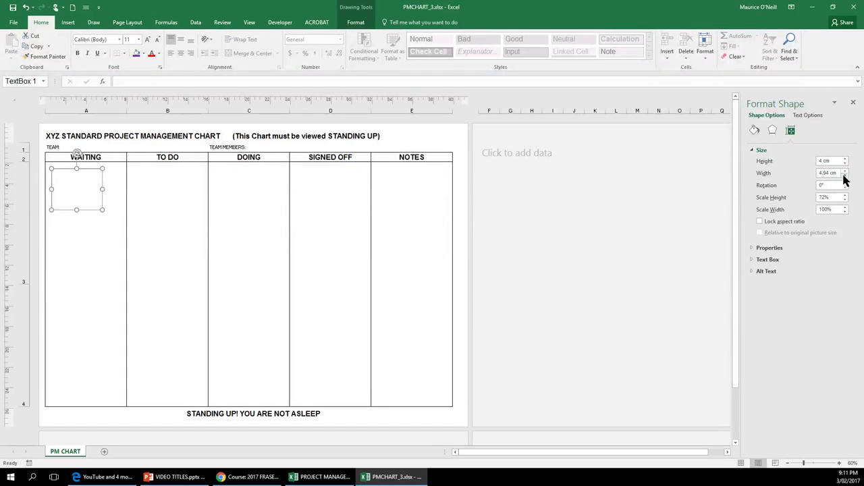
- Narrow the note box to 4 cm wide
{"action": "left_click", "coordinate": [845, 176]}
{"action": "left_click", "coordinate": [845, 176]}
{"action": "left_click", "coordinate": [845, 177]}
{"action": "left_click", "coordinate": [845, 176]}
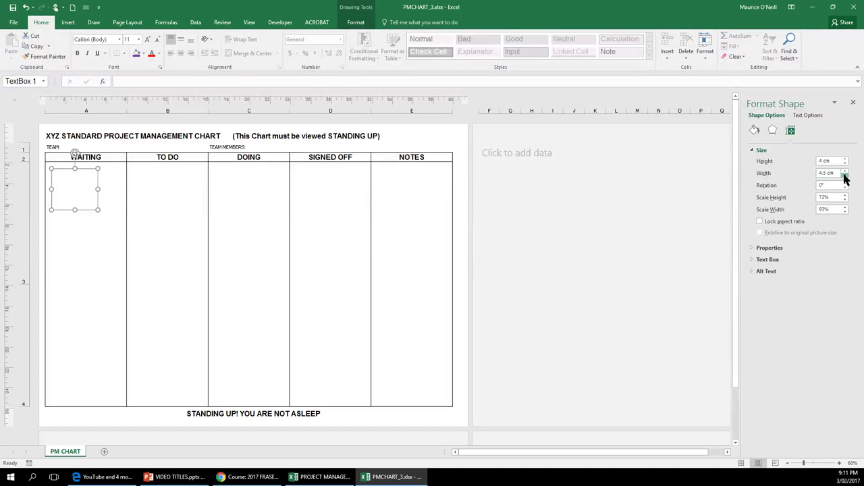
{"action": "left_click", "coordinate": [844, 176]}
{"action": "left_click", "coordinate": [844, 176]}
{"action": "left_click", "coordinate": [845, 176]}
{"action": "left_click", "coordinate": [844, 176]}
{"action": "left_click", "coordinate": [844, 176]}
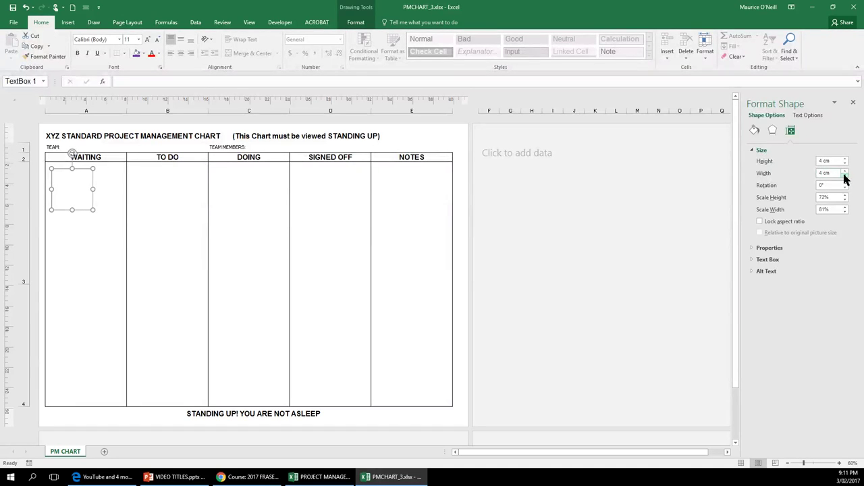
{"action": "key", "text": "ctrl+z"}
- Bring the note box's height down to 3 cm
{"action": "left_click", "coordinate": [846, 160]}
{"action": "left_click", "coordinate": [846, 160]}
{"action": "left_click", "coordinate": [846, 160]}
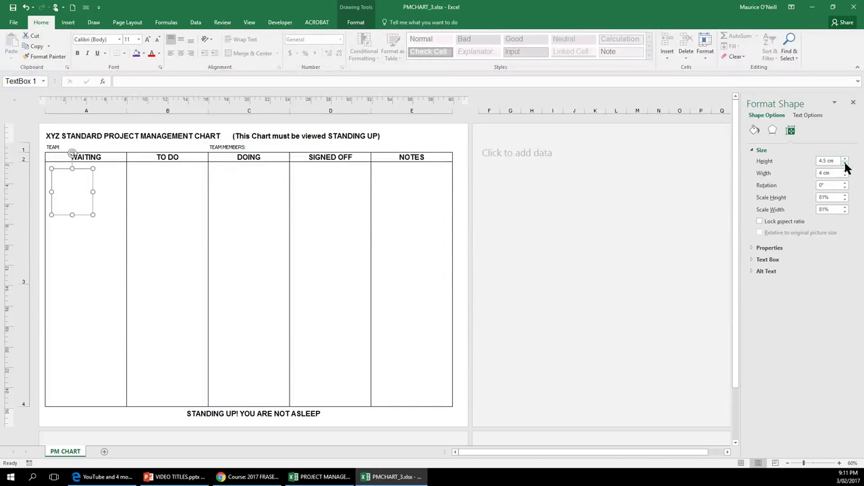
{"action": "left_click", "coordinate": [845, 163]}
{"action": "left_click", "coordinate": [845, 163]}
{"action": "left_click", "coordinate": [845, 164]}
{"action": "left_click", "coordinate": [845, 163]}
{"action": "left_click", "coordinate": [845, 164]}
{"action": "left_click", "coordinate": [845, 164]}
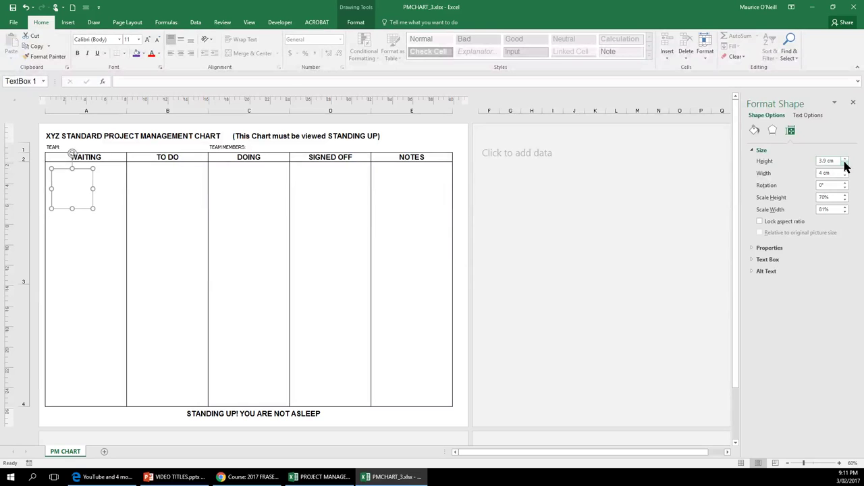
{"action": "left_click", "coordinate": [845, 163]}
{"action": "left_click", "coordinate": [845, 163]}
{"action": "left_click", "coordinate": [844, 164]}
{"action": "left_click", "coordinate": [845, 163]}
{"action": "left_click", "coordinate": [845, 163]}
{"action": "left_click", "coordinate": [844, 164]}
{"action": "left_click", "coordinate": [845, 165]}
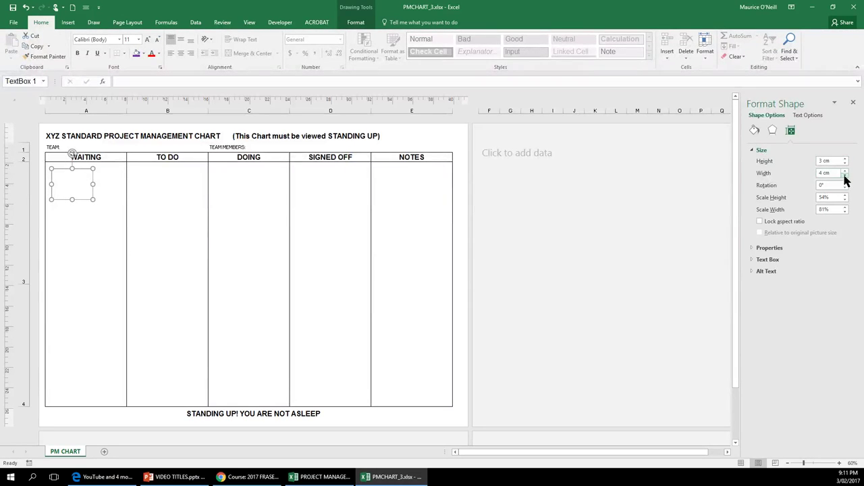
- Narrow the note box to 3 cm wide, then deselect it to check the square
{"action": "left_click", "coordinate": [845, 176]}
{"action": "left_click", "coordinate": [845, 176]}
{"action": "left_click", "coordinate": [845, 176]}
{"action": "left_click", "coordinate": [845, 177]}
{"action": "left_click", "coordinate": [845, 176]}
{"action": "left_click", "coordinate": [845, 176]}
{"action": "left_click", "coordinate": [844, 177]}
{"action": "left_click", "coordinate": [845, 176]}
{"action": "left_click", "coordinate": [845, 176]}
{"action": "left_click", "coordinate": [845, 176]}
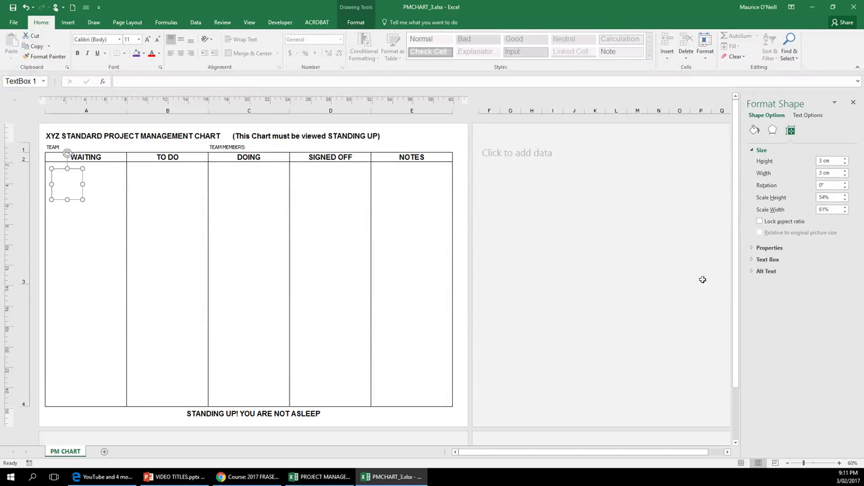
{"action": "left_click", "coordinate": [108, 253]}
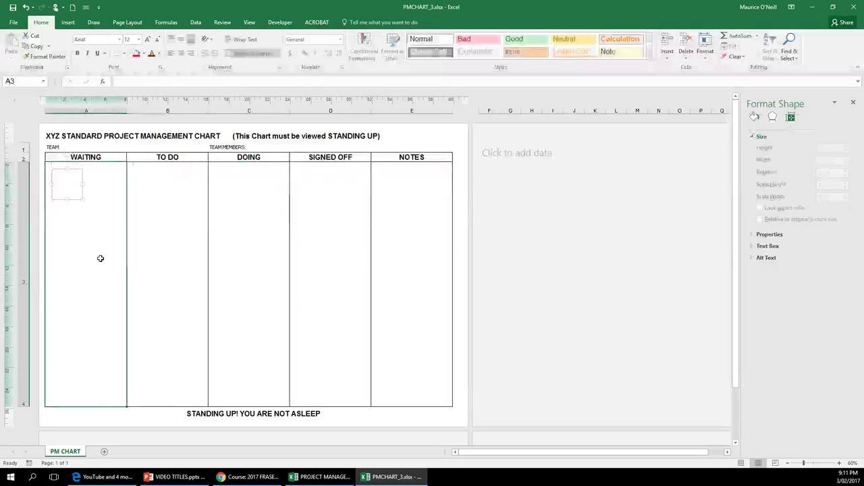
- Give the square note box a solid Red fill from Standard Colors
{"action": "left_click", "coordinate": [81, 187]}
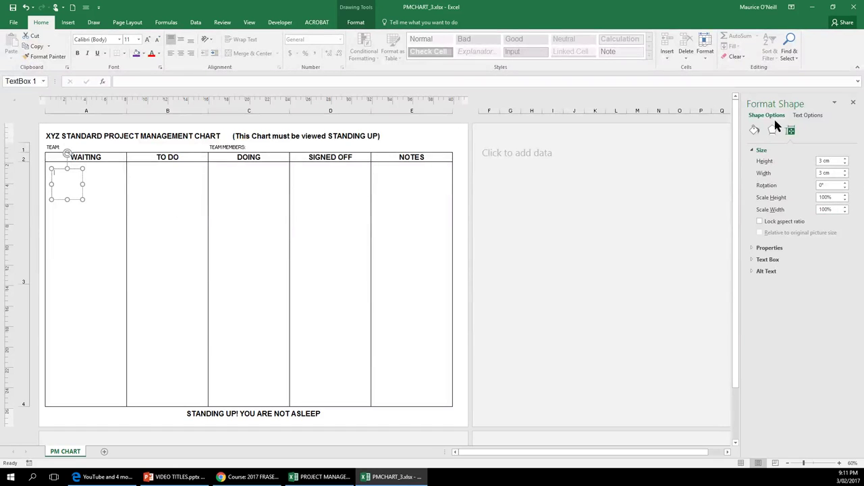
{"action": "left_click", "coordinate": [754, 131]}
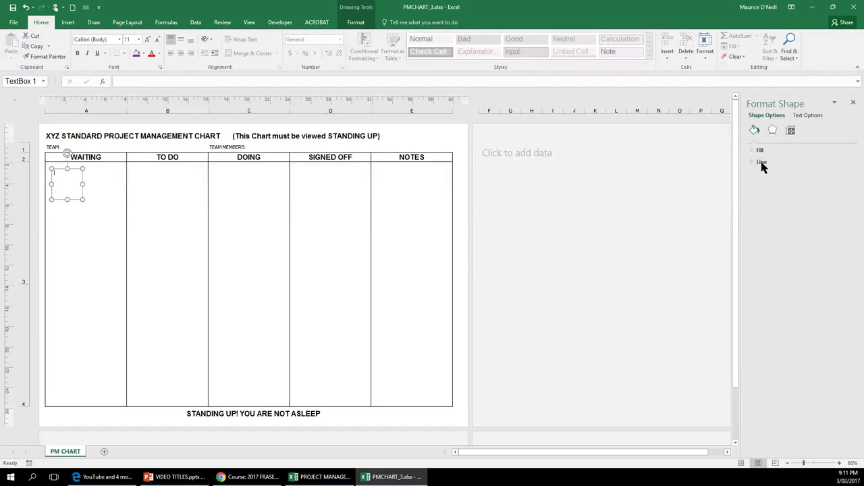
{"action": "left_click", "coordinate": [759, 151]}
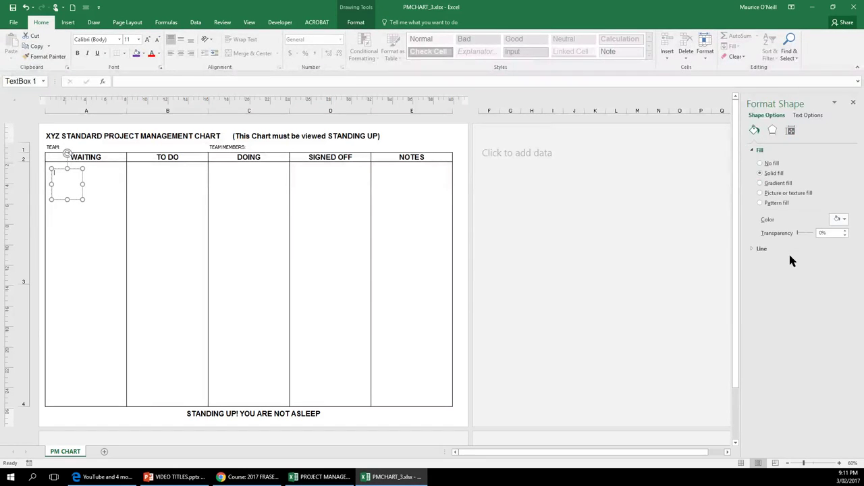
{"action": "left_click", "coordinate": [844, 221]}
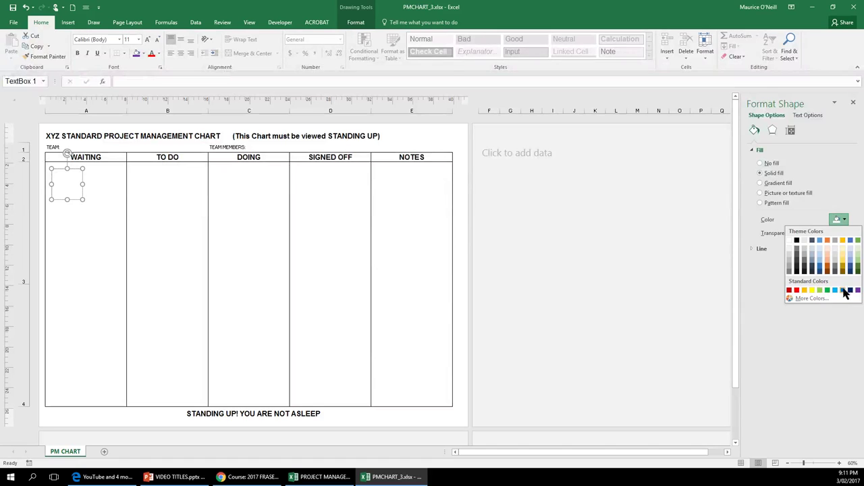
{"action": "left_click", "coordinate": [797, 291]}
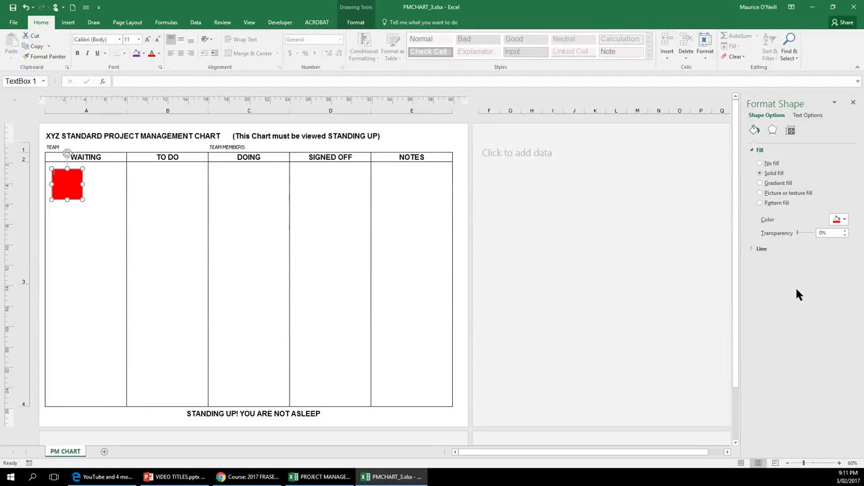
{"action": "left_click", "coordinate": [98, 267]}
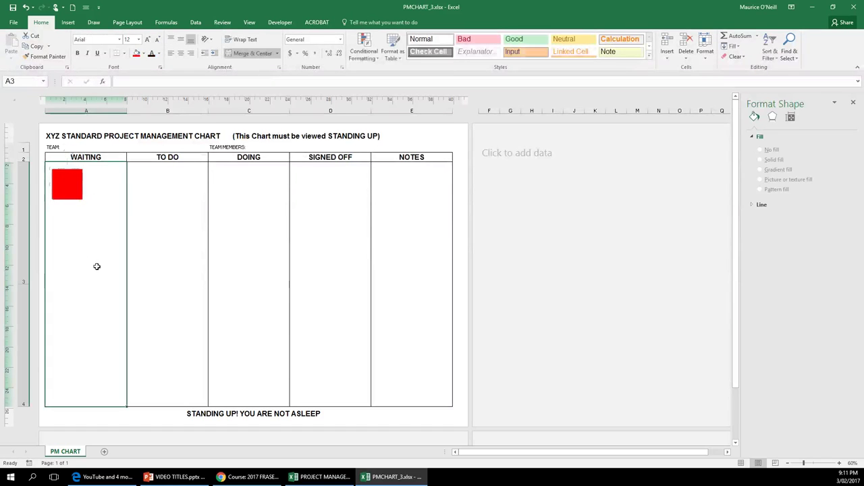
- Open the red square's and a WAITING cell's context menus, closing both without pasting
{"action": "left_click", "coordinate": [75, 169]}
{"action": "right_click", "coordinate": [79, 174]}
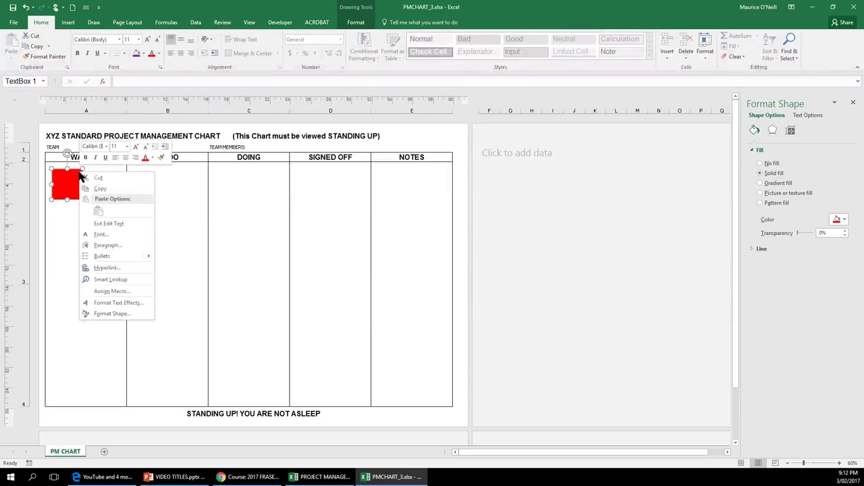
{"action": "left_click", "coordinate": [102, 189]}
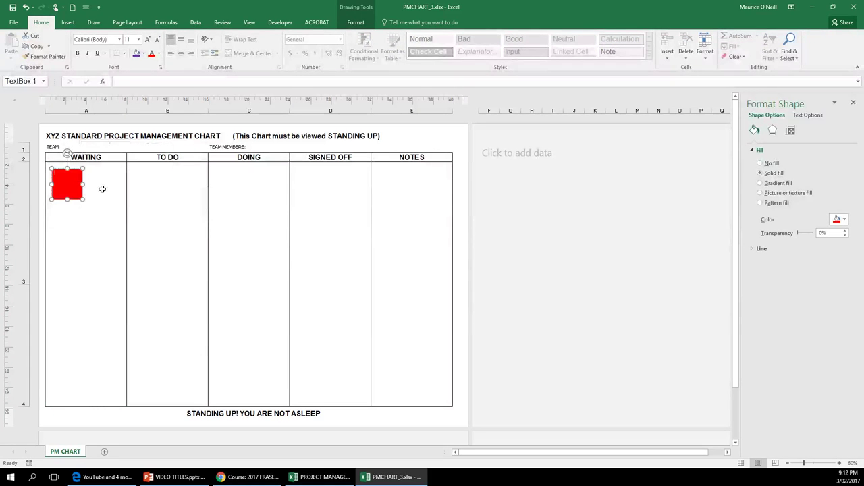
{"action": "right_click", "coordinate": [82, 262]}
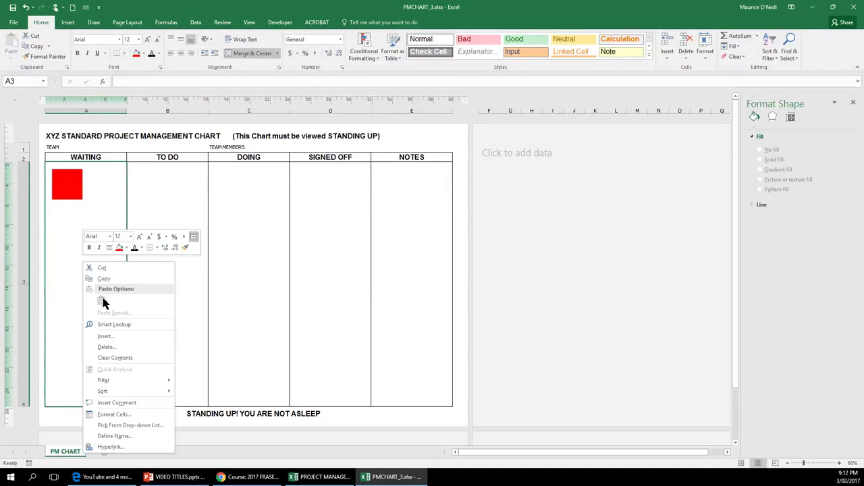
{"action": "left_click", "coordinate": [65, 303]}
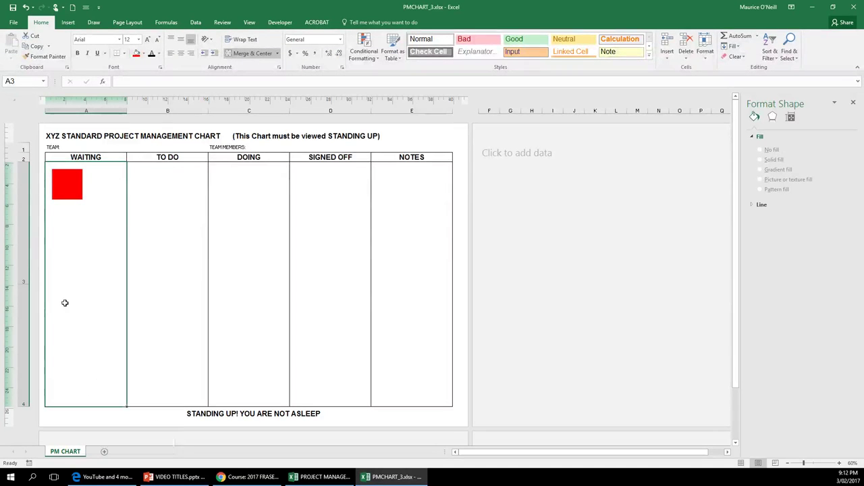
{"action": "left_click_drag", "start_coordinate": [65, 303], "coordinate": [83, 245]}
- Copy the red square, paste it, and drag the copy just below the original
{"action": "left_click", "coordinate": [76, 179]}
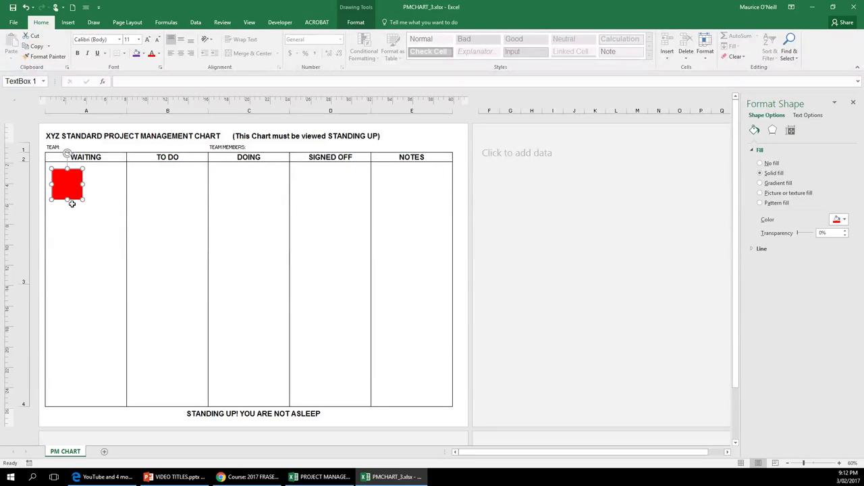
{"action": "right_click", "coordinate": [74, 200]}
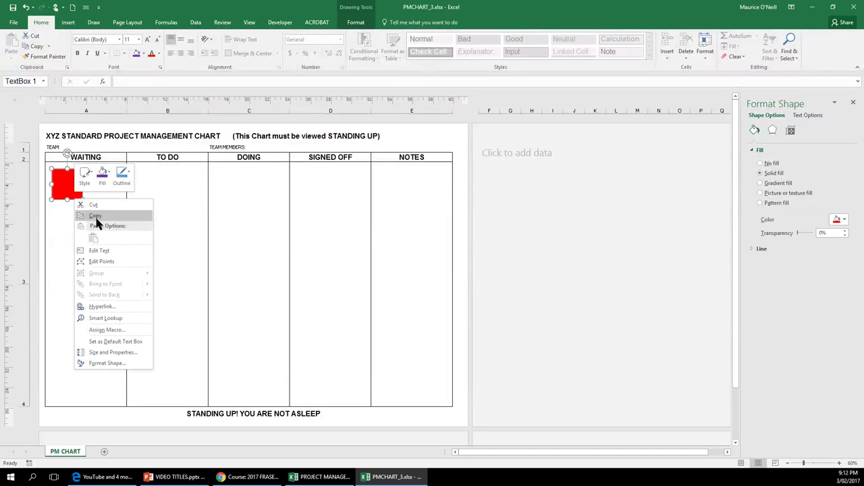
{"action": "key", "text": "Escape"}
{"action": "right_click", "coordinate": [92, 215]}
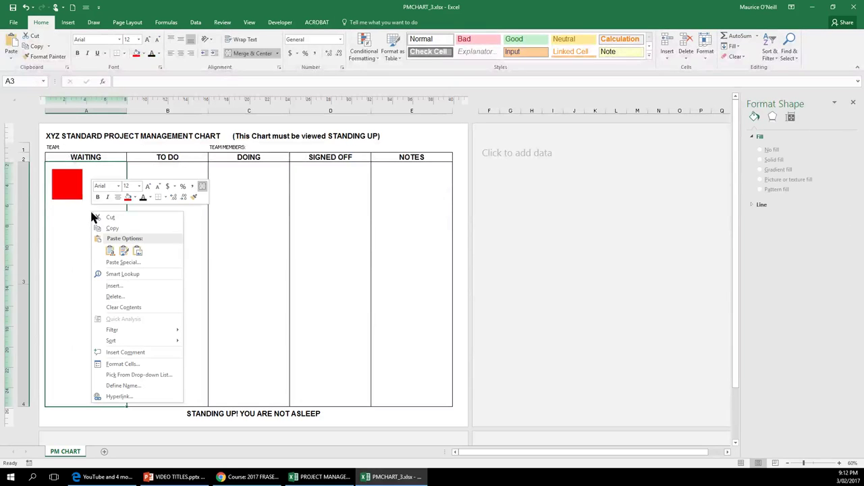
{"action": "left_click", "coordinate": [113, 257]}
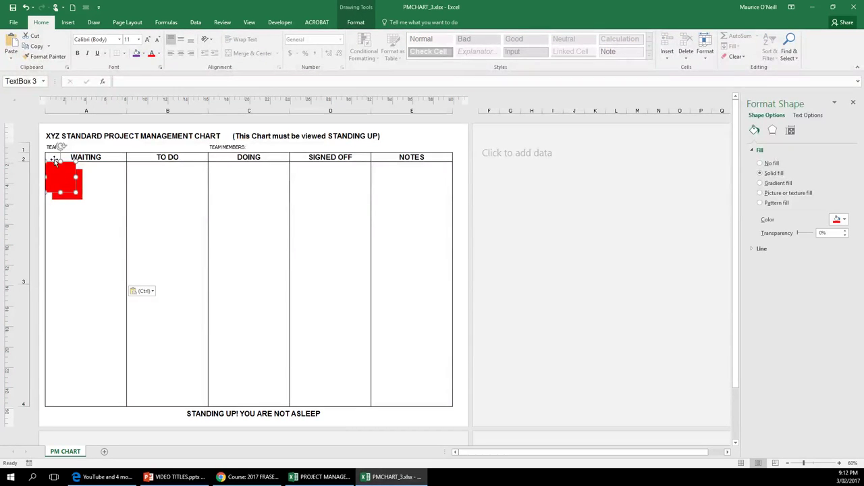
{"action": "left_click_drag", "start_coordinate": [55, 160], "coordinate": [63, 204]}
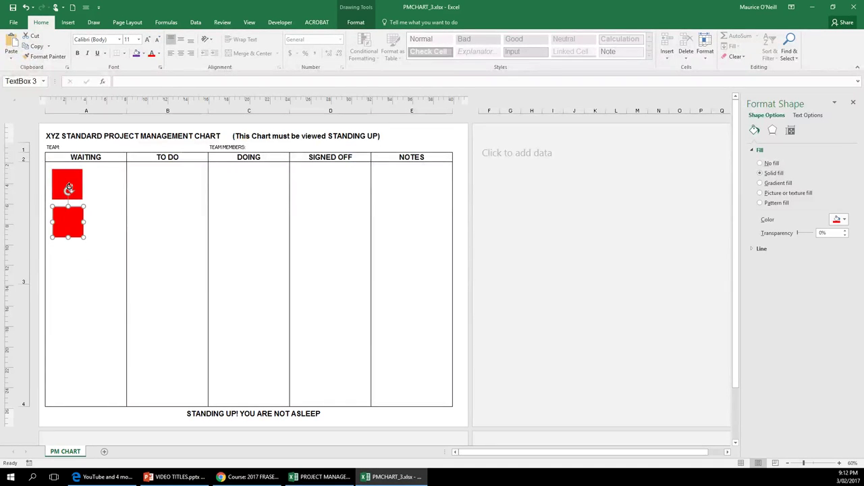
{"action": "left_click", "coordinate": [67, 181]}
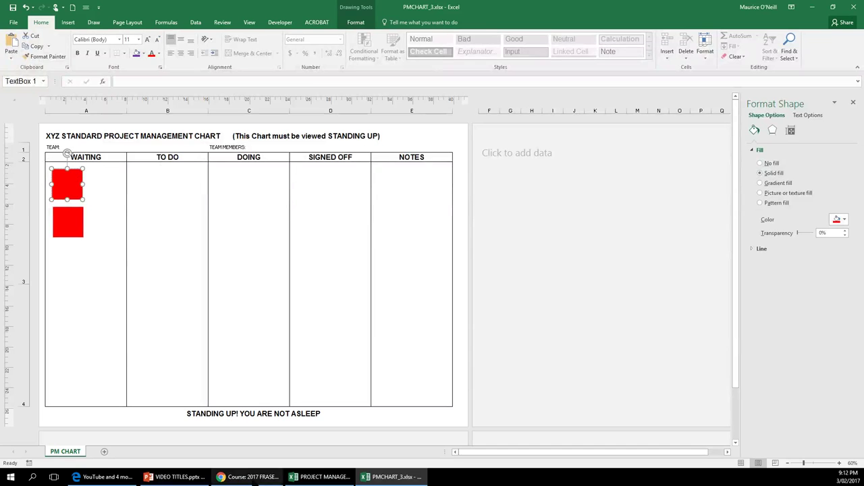
{"action": "mouse_move", "coordinate": [250, 478]}
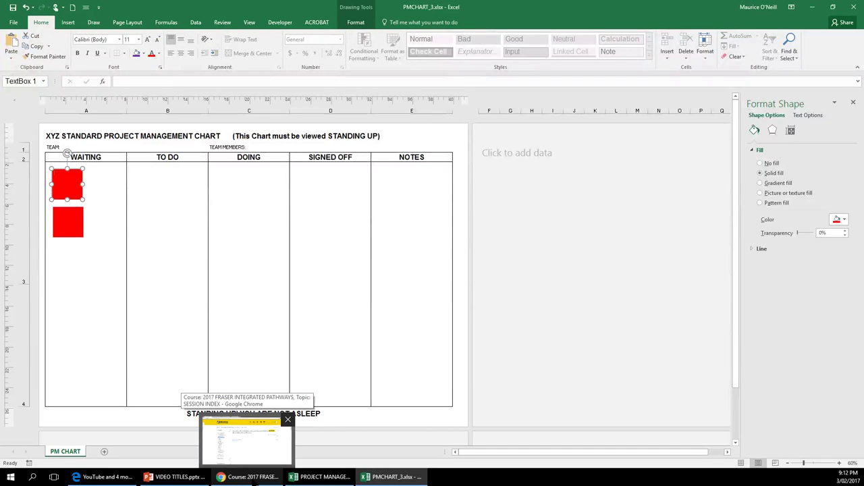
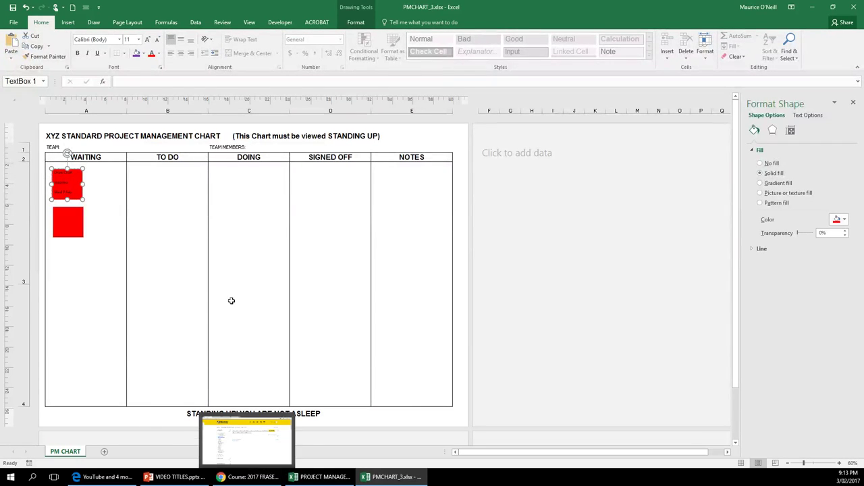
- Drag the top red sticky note from WAITING over into the TO DO column
{"action": "left_click", "coordinate": [166, 222]}
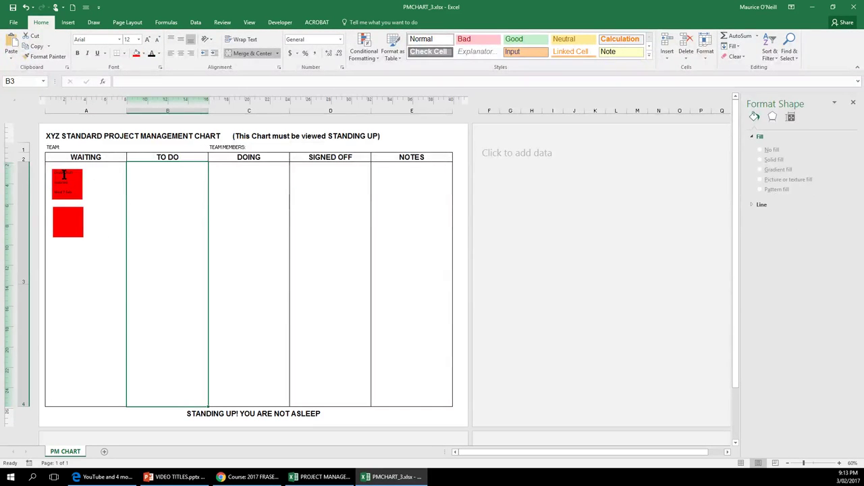
{"action": "left_click", "coordinate": [116, 220]}
{"action": "left_click", "coordinate": [68, 176]}
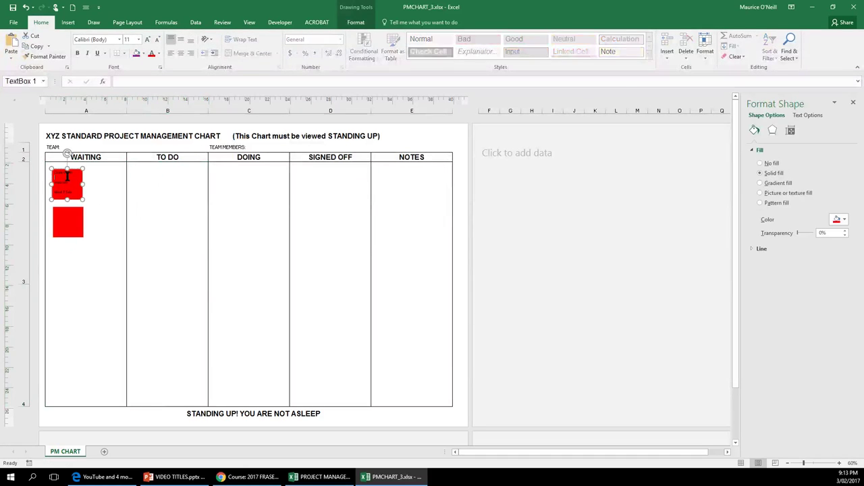
{"action": "left_click_drag", "start_coordinate": [62, 172], "coordinate": [161, 172]}
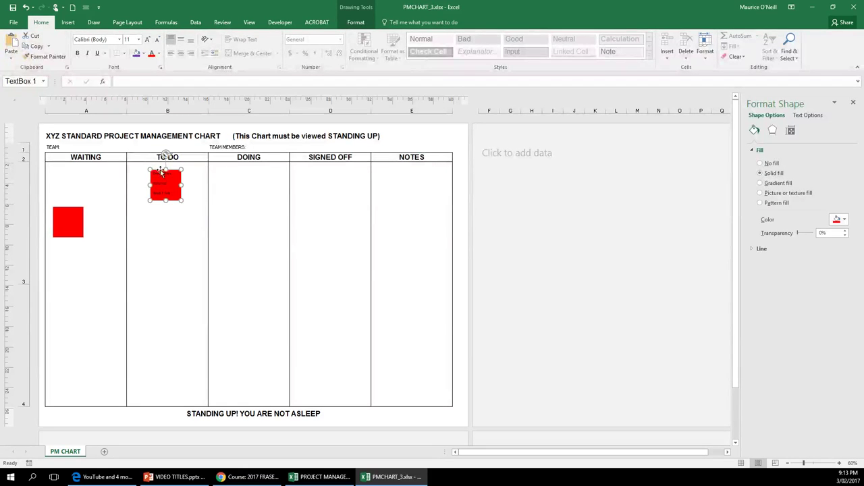
{"action": "left_click", "coordinate": [180, 243]}
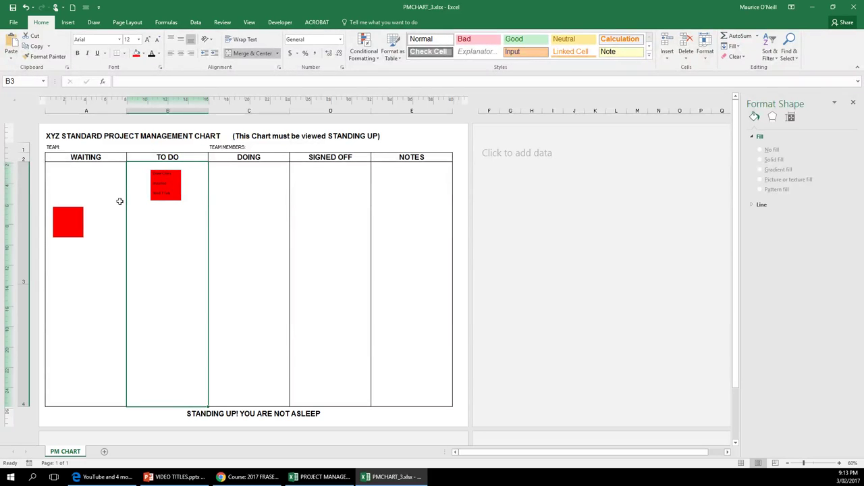
{"action": "left_click", "coordinate": [61, 216]}
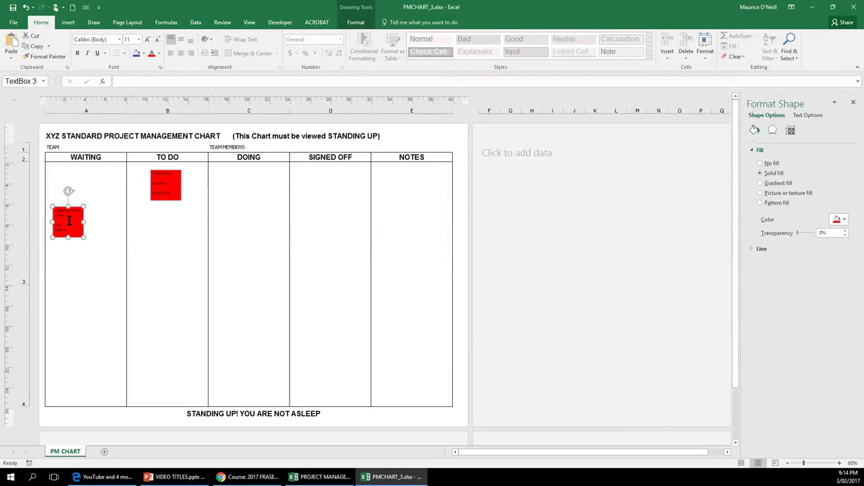
- Fill the remaining WAITING sticky note with purple instead of red
{"action": "left_click", "coordinate": [138, 55]}
{"action": "left_click", "coordinate": [133, 260]}
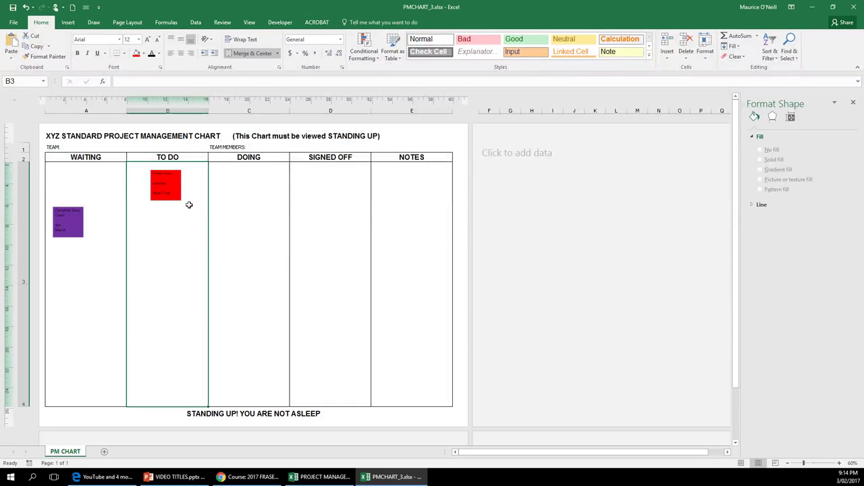
- Drag the red note from TO DO into SIGNED OFF, and the purple note from WAITING beneath it
{"action": "left_click", "coordinate": [161, 173]}
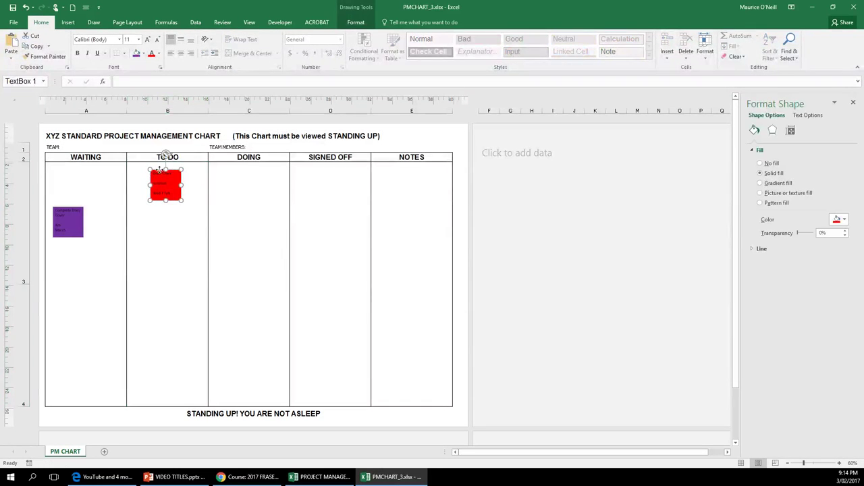
{"action": "left_click_drag", "start_coordinate": [160, 171], "coordinate": [303, 167]}
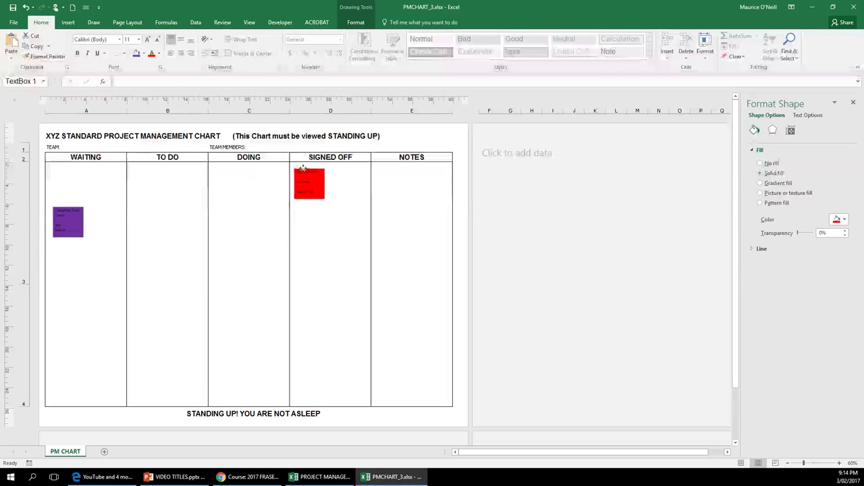
{"action": "left_click", "coordinate": [321, 225]}
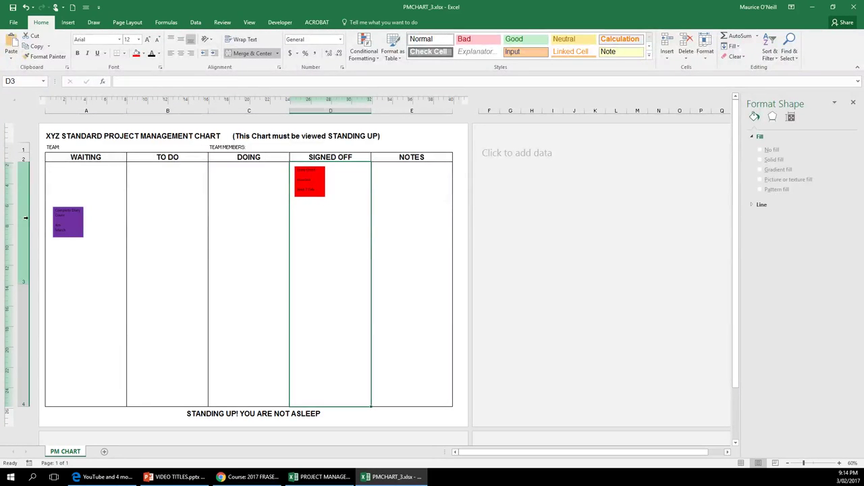
{"action": "left_click", "coordinate": [56, 211]}
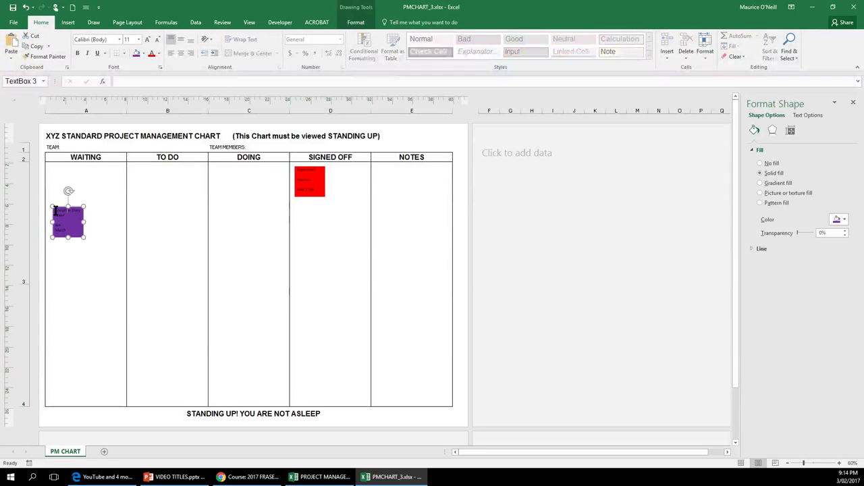
{"action": "left_click_drag", "start_coordinate": [56, 212], "coordinate": [302, 199]}
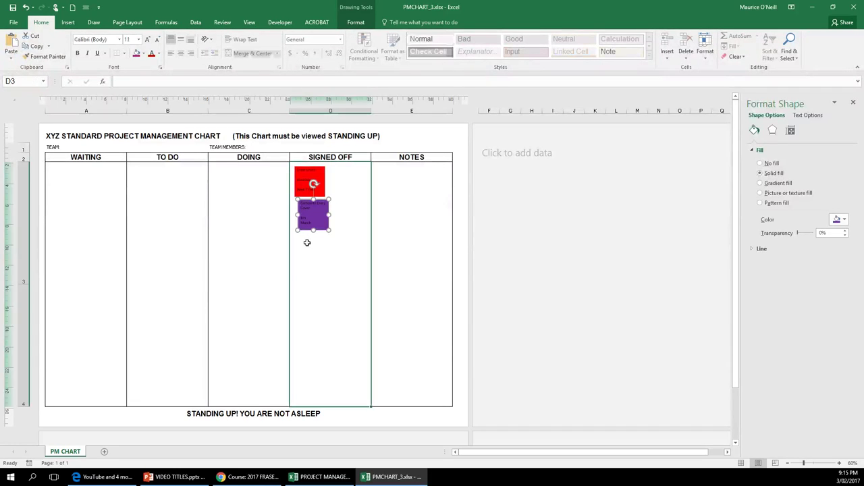
- Copy and paste the purple note, placing the duplicate below the original in SIGNED OFF
{"action": "left_click", "coordinate": [308, 205]}
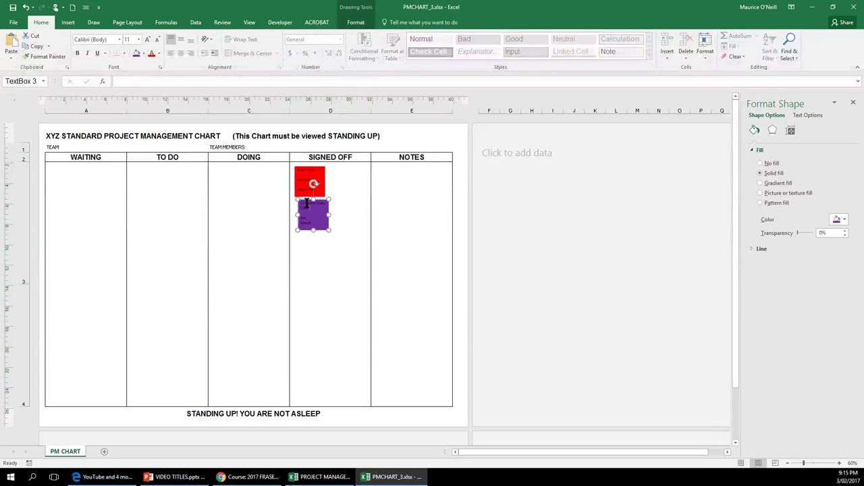
{"action": "right_click", "coordinate": [307, 203]}
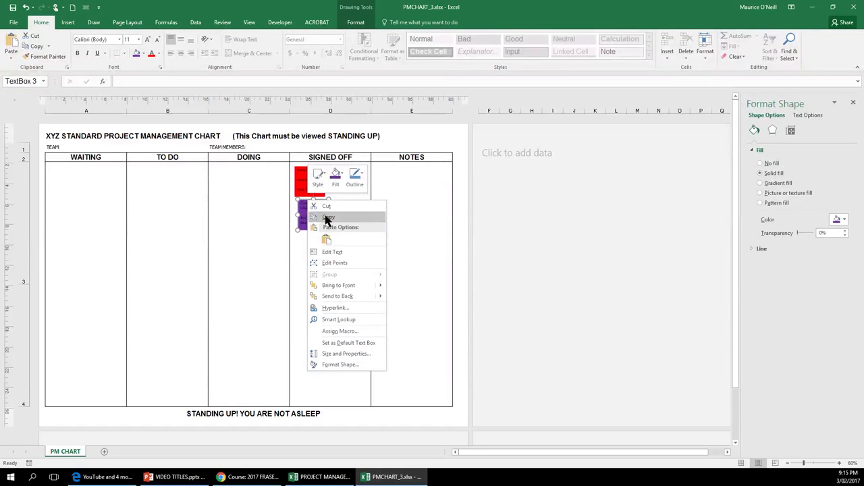
{"action": "left_click", "coordinate": [328, 217]}
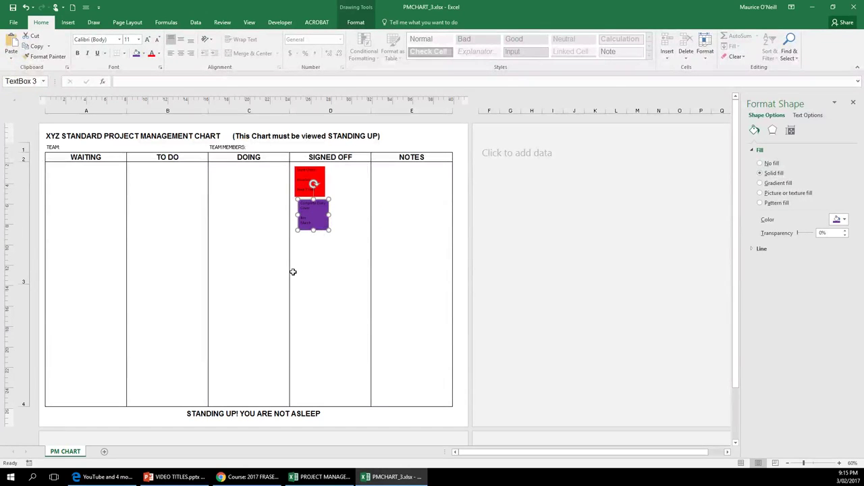
{"action": "key", "text": "ctrl+v"}
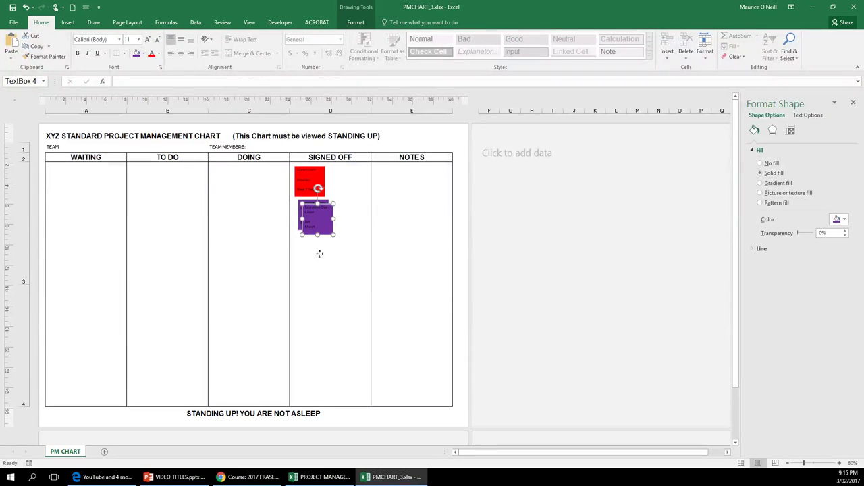
{"action": "left_click_drag", "start_coordinate": [319, 254], "coordinate": [304, 242]}
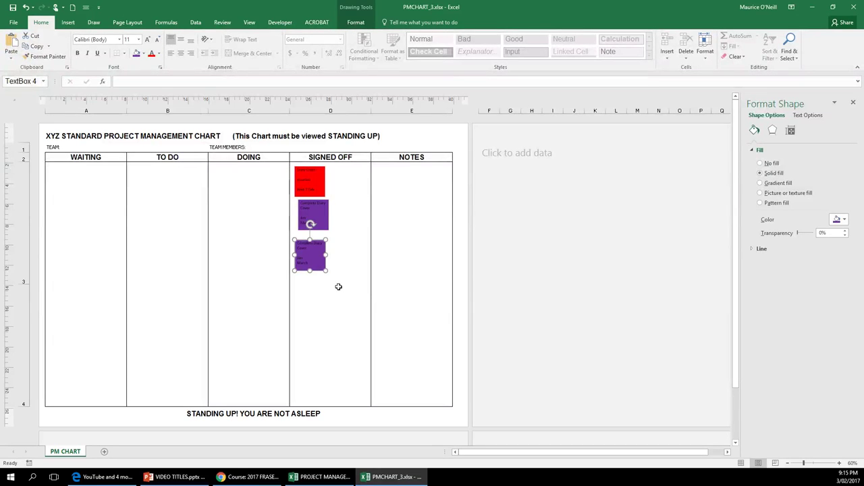
{"action": "left_click", "coordinate": [338, 287]}
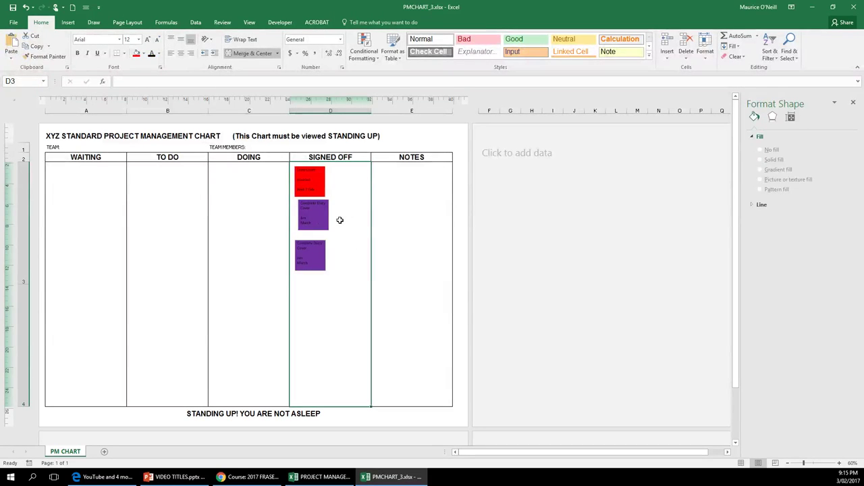
- Apply Distribute Vertically and Align Left to the red and two purple SIGNED OFF notes
{"action": "left_click", "coordinate": [316, 191]}
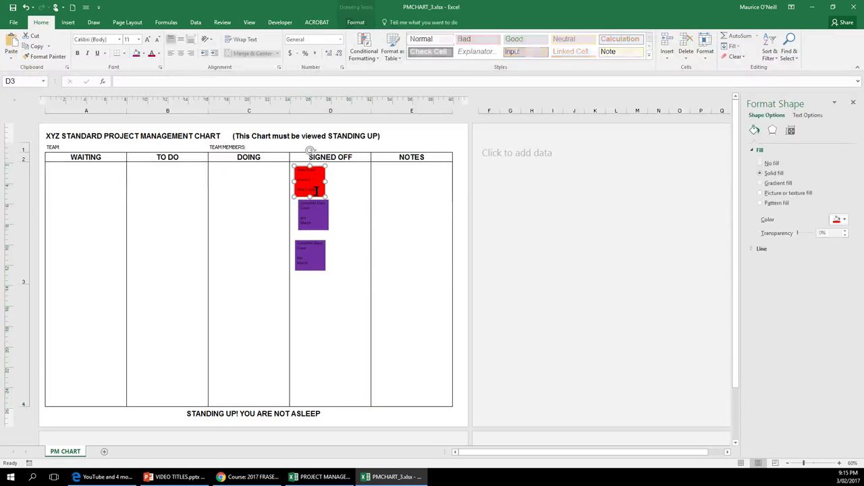
{"action": "left_click", "coordinate": [324, 227], "text": "shift"}
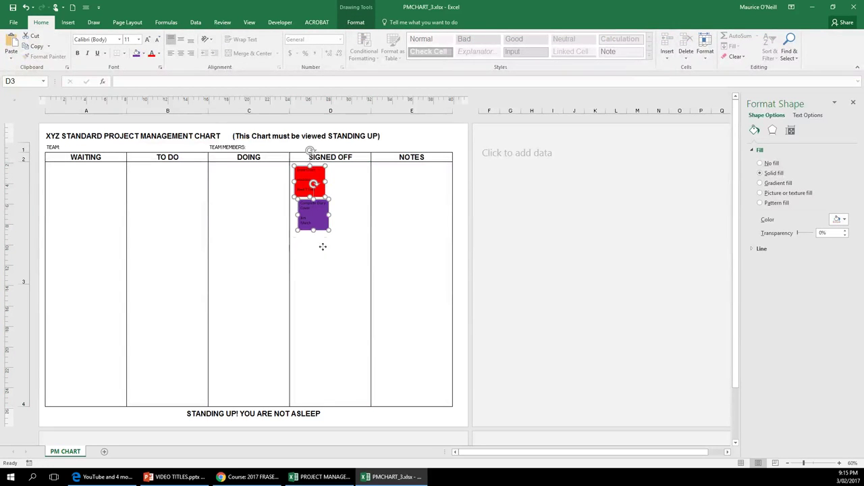
{"action": "left_click", "coordinate": [323, 247], "text": "shift"}
{"action": "left_click", "coordinate": [356, 21]}
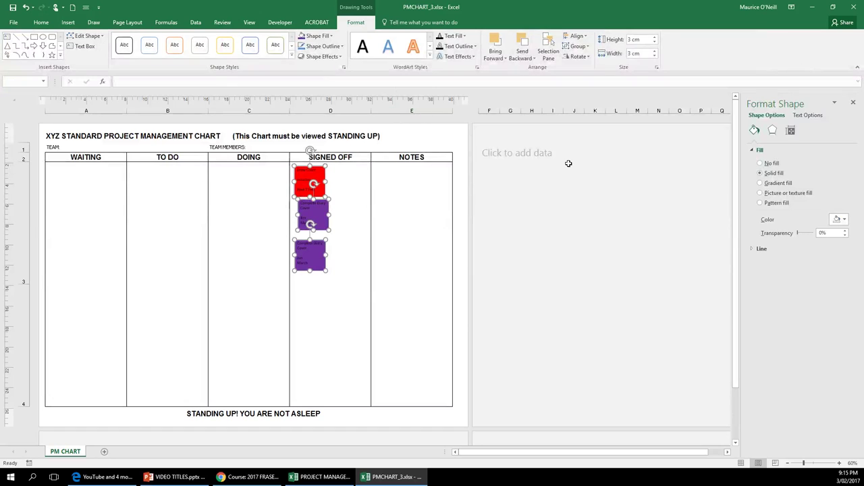
{"action": "left_click", "coordinate": [581, 37]}
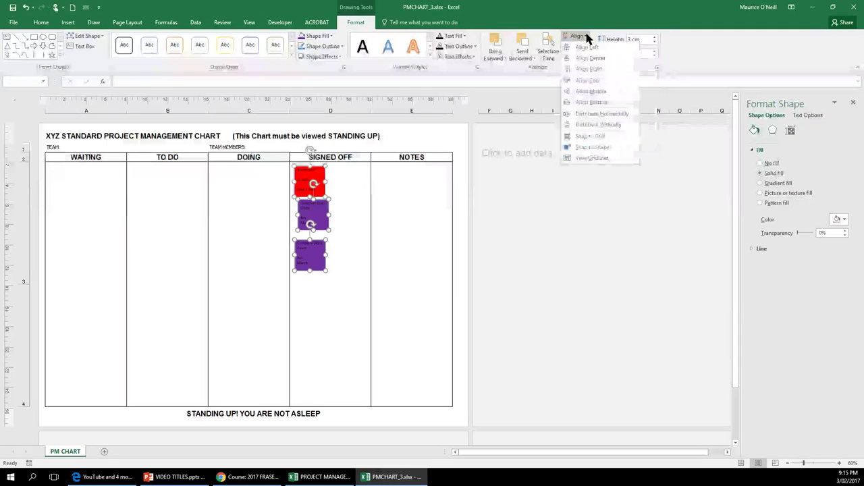
{"action": "left_click", "coordinate": [593, 125]}
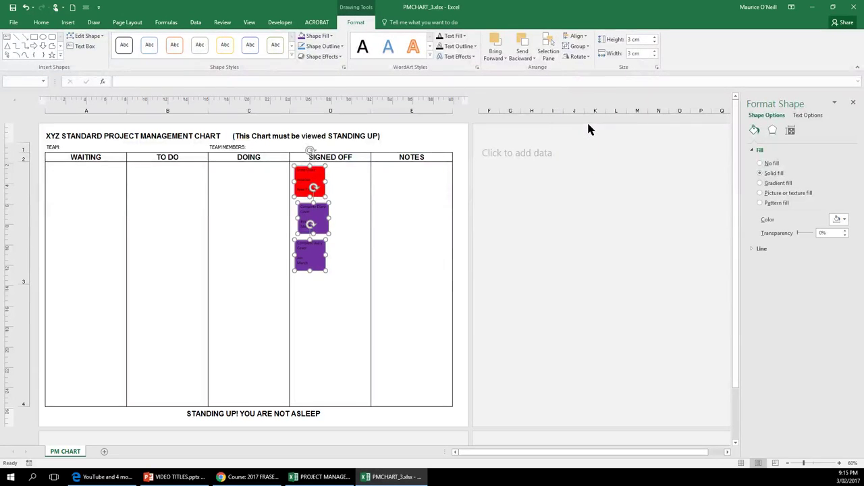
{"action": "left_click", "coordinate": [579, 36]}
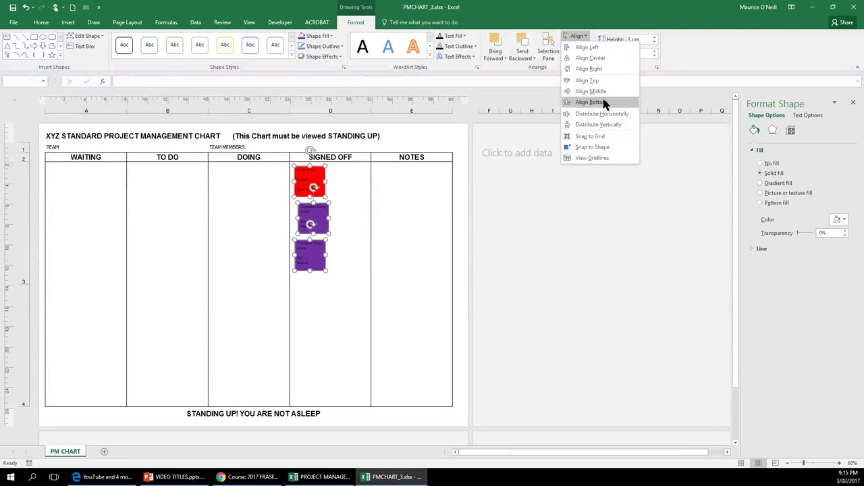
{"action": "left_click", "coordinate": [587, 47]}
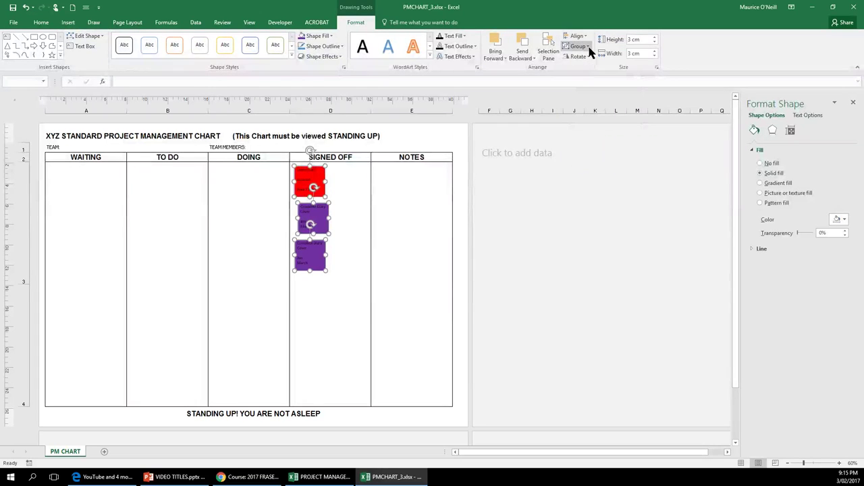
{"action": "left_click", "coordinate": [574, 175]}
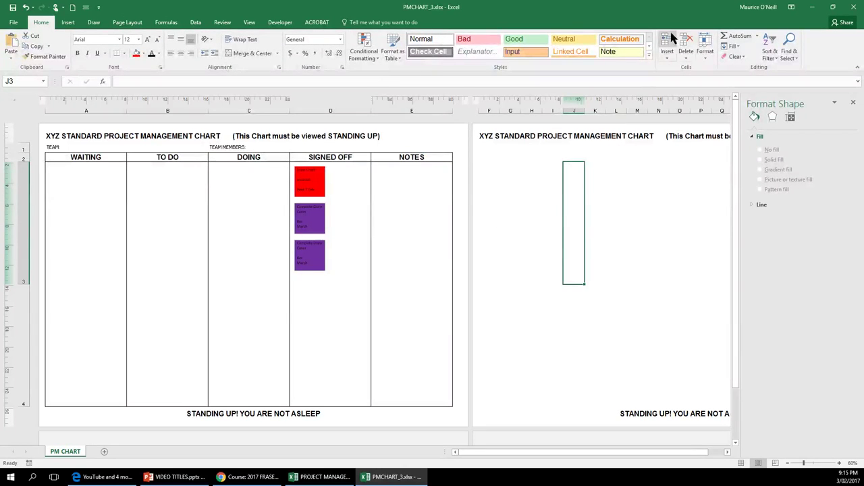
- Rotate the red sticky note to 8° in the Format Shape size settings
{"action": "left_click", "coordinate": [317, 179]}
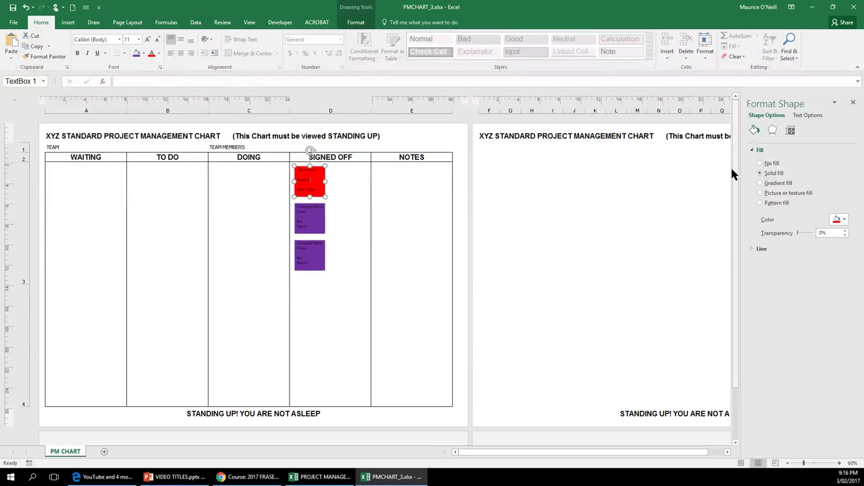
{"action": "left_click", "coordinate": [773, 131]}
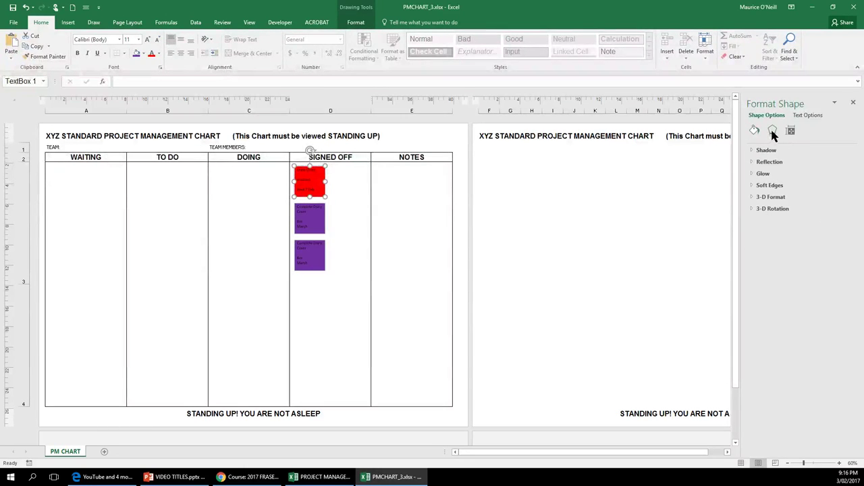
{"action": "left_click", "coordinate": [791, 131]}
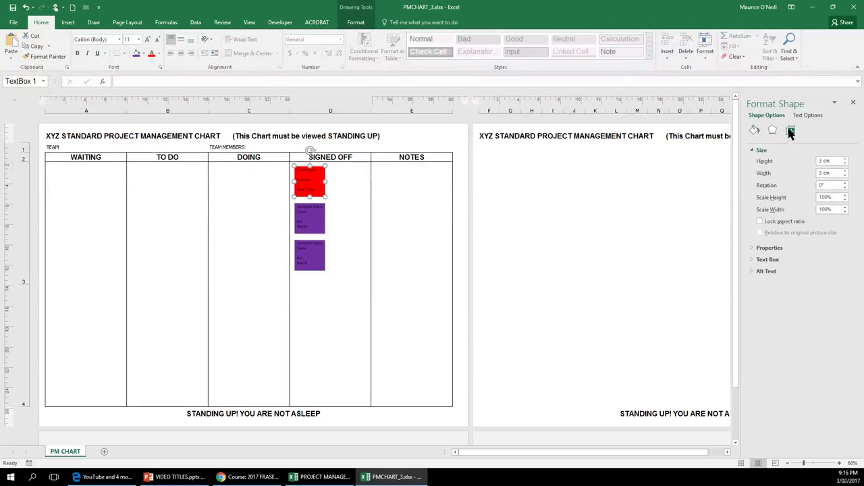
{"action": "left_click", "coordinate": [844, 184]}
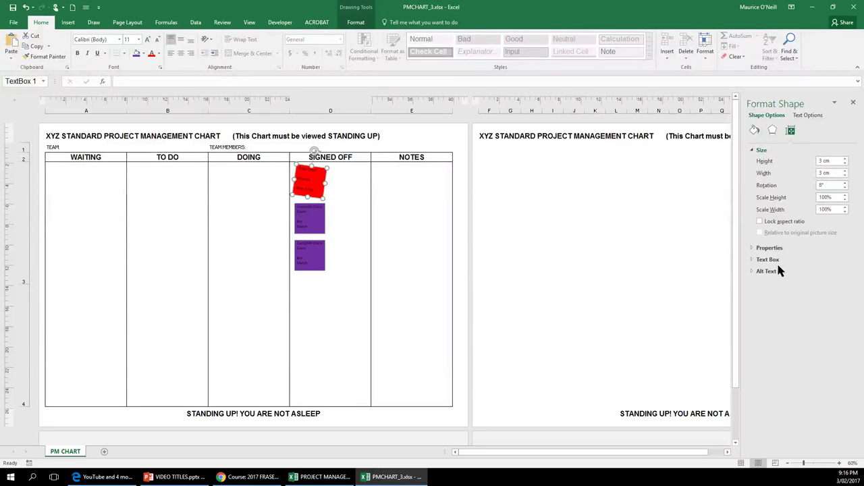
{"action": "left_click", "coordinate": [722, 258]}
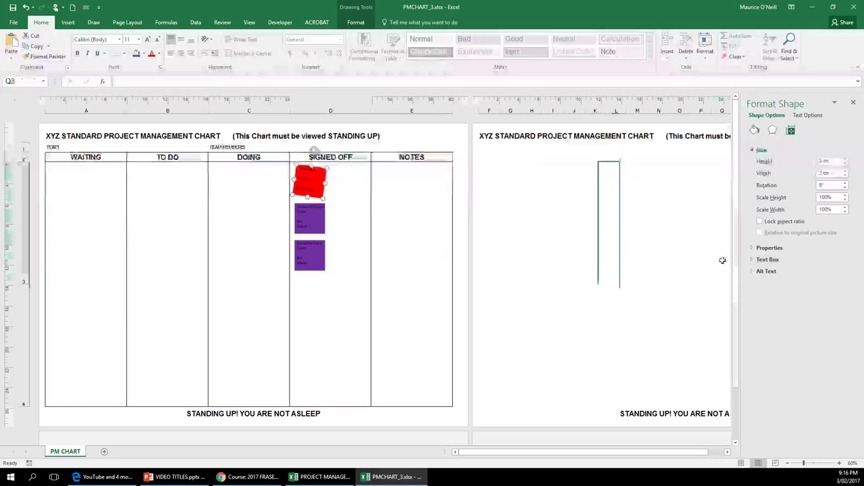
- Tilt the upper purple sticky note to -6° with the Rotation spinner
{"action": "left_click", "coordinate": [310, 210]}
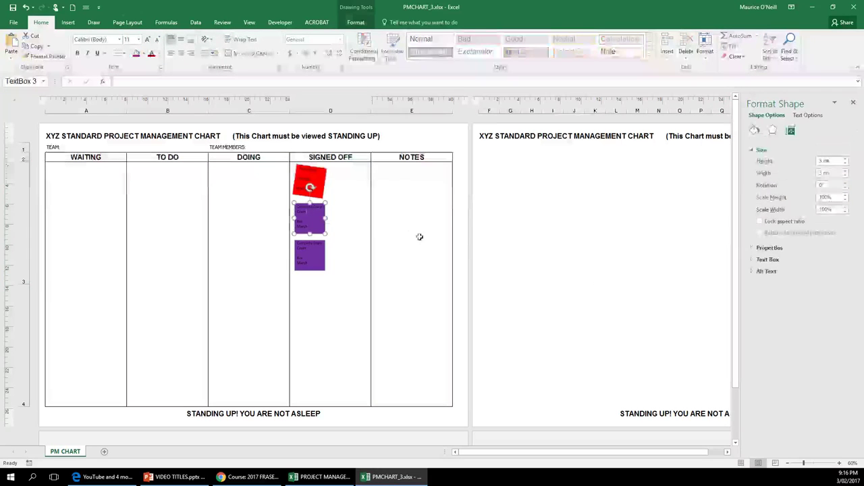
{"action": "left_click", "coordinate": [845, 184]}
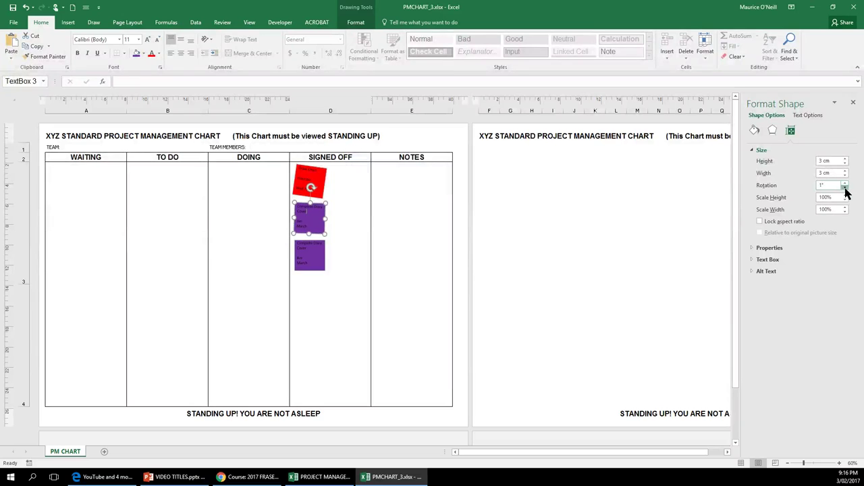
{"action": "left_click", "coordinate": [844, 188]}
{"action": "left_click", "coordinate": [845, 187]}
{"action": "left_click", "coordinate": [845, 188]}
{"action": "left_click", "coordinate": [845, 188]}
{"action": "left_click", "coordinate": [845, 188]}
{"action": "left_click", "coordinate": [845, 187]}
{"action": "left_click", "coordinate": [845, 187]}
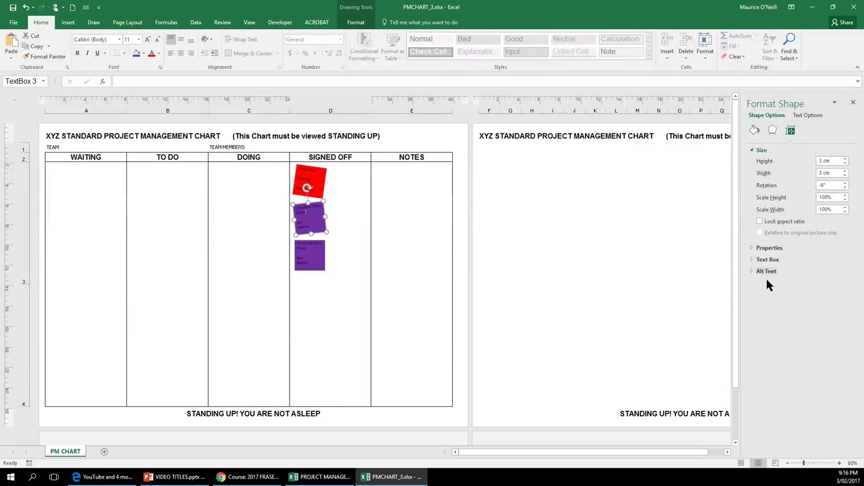
{"action": "left_click", "coordinate": [362, 306]}
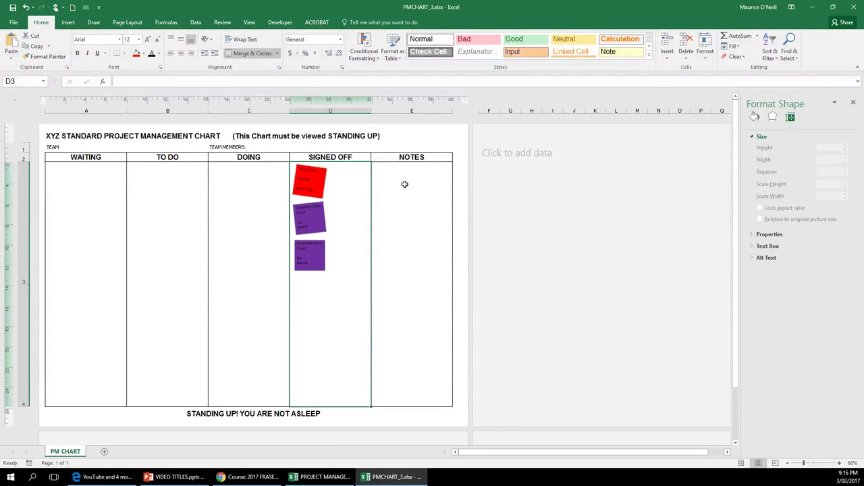
{"action": "left_click", "coordinate": [309, 181]}
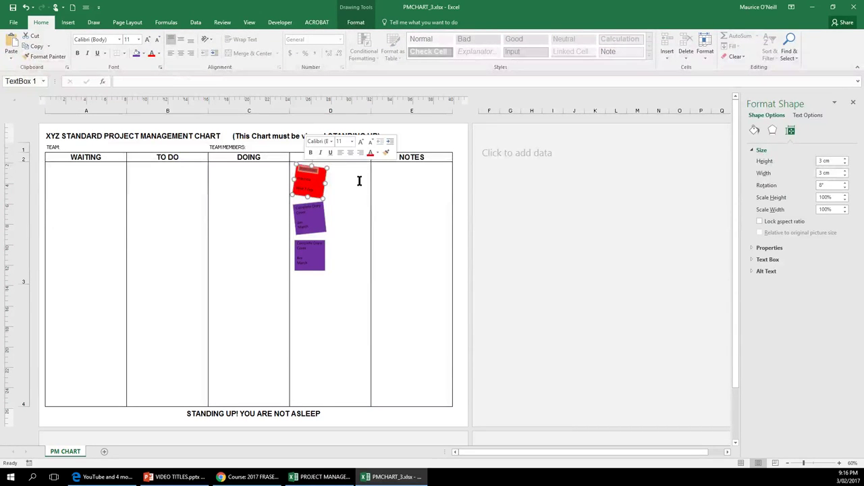
- Try dragging the red note beside the chart, cancelling both attempts with Escape
{"action": "left_click", "coordinate": [394, 195]}
{"action": "left_click", "coordinate": [323, 187]}
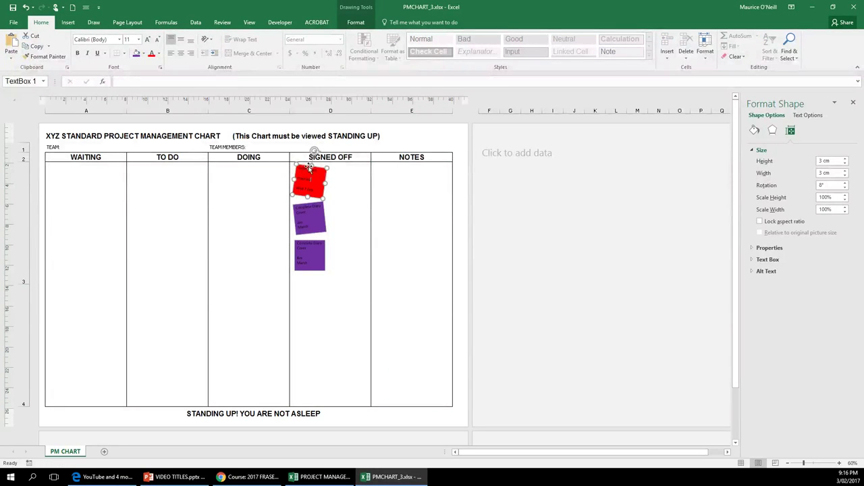
{"action": "left_click_drag", "start_coordinate": [308, 168], "coordinate": [489, 153]}
{"action": "key", "text": "Escape"}
{"action": "left_click_drag", "start_coordinate": [314, 169], "coordinate": [530, 127]}
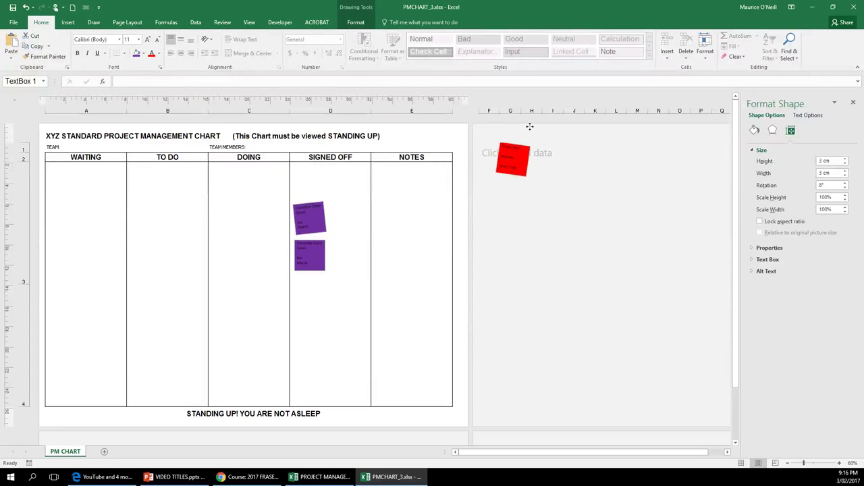
{"action": "key", "text": "Escape"}
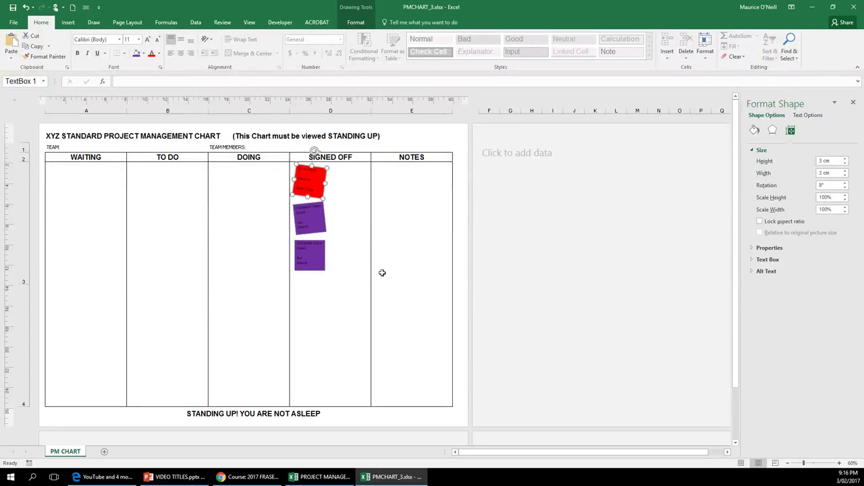
{"action": "scroll", "coordinate": [309, 264], "scroll_direction": "down", "scroll_amount": 5}
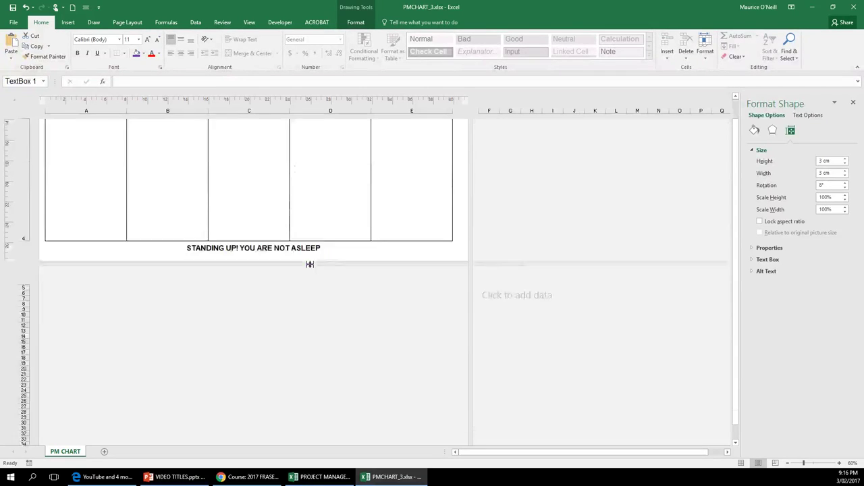
{"action": "scroll", "coordinate": [309, 264], "scroll_direction": "up", "scroll_amount": 5}
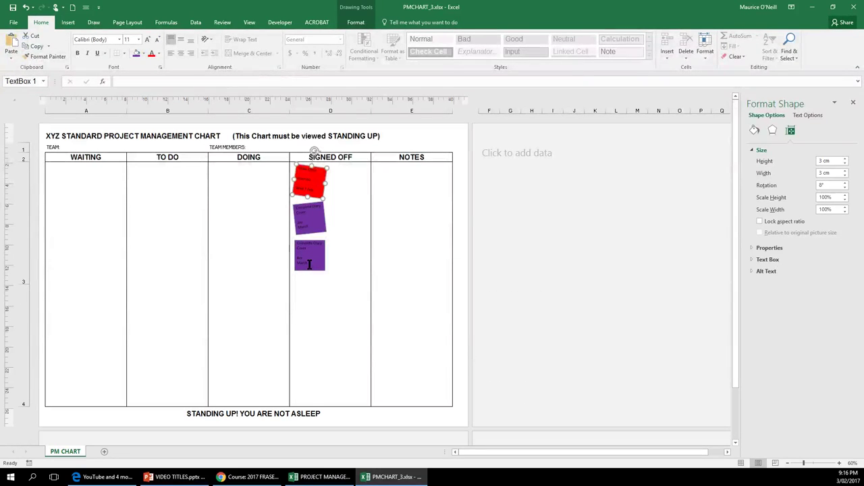
- Move the red note out of SIGNED OFF to the top-left of page 2, near H3
{"action": "left_click", "coordinate": [532, 185]}
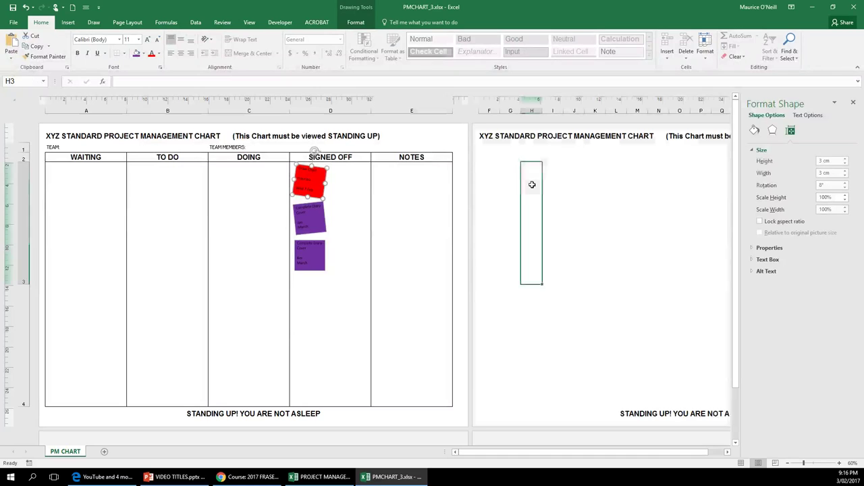
{"action": "left_click", "coordinate": [312, 181]}
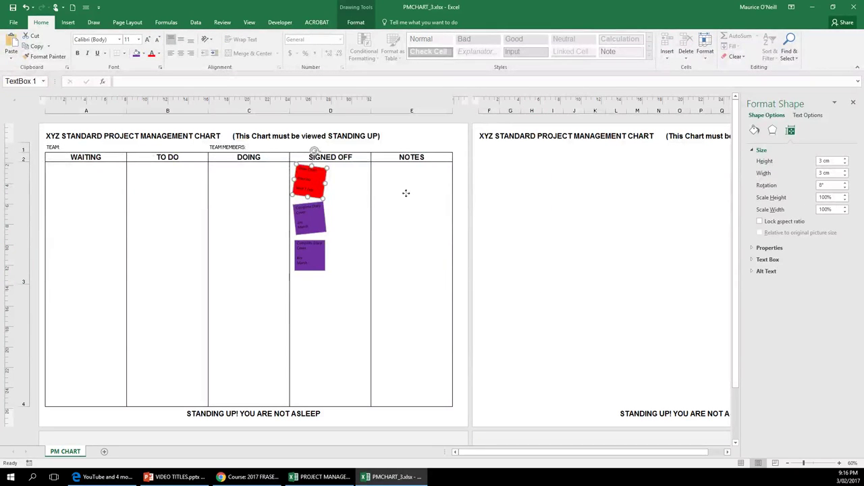
{"action": "left_click_drag", "start_coordinate": [308, 169], "coordinate": [504, 158]}
{"action": "left_click", "coordinate": [505, 218]}
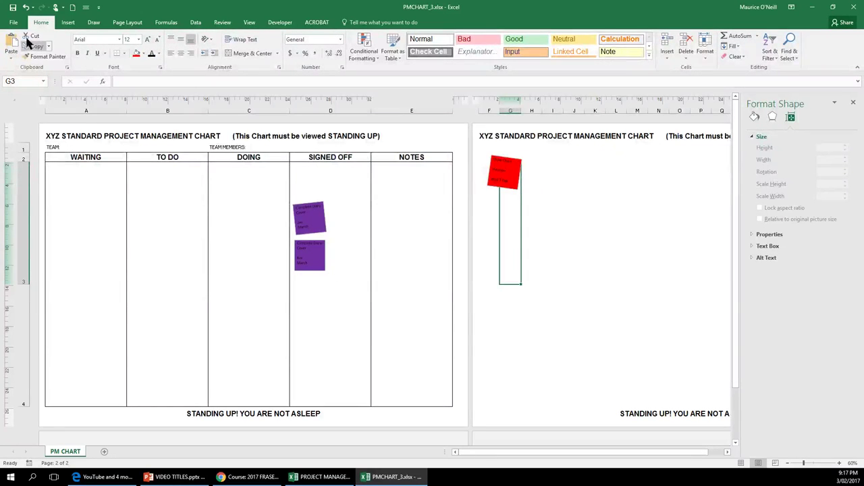
{"action": "left_click", "coordinate": [82, 196]}
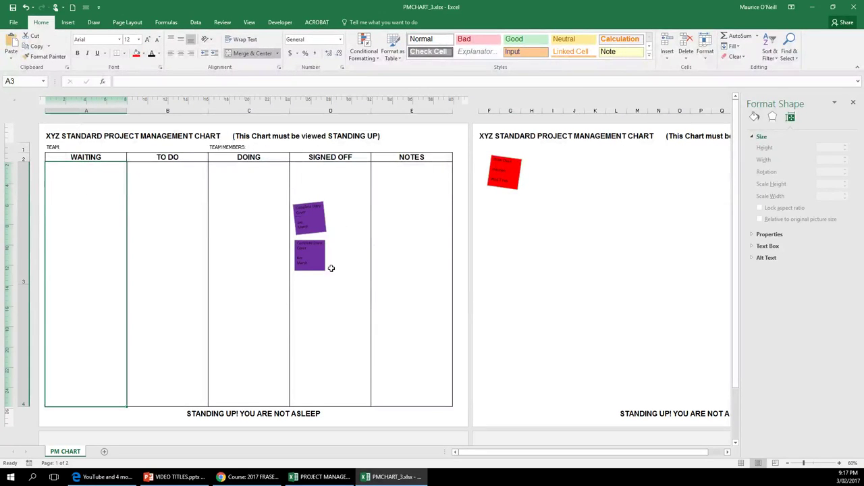
- View the print preview showing page 1 of 2, then go back to the PM CHART sheet
{"action": "left_click", "coordinate": [13, 22]}
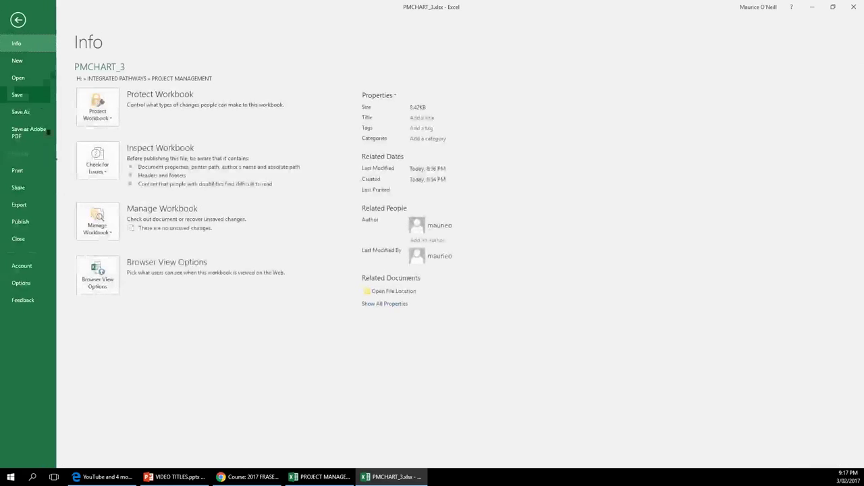
{"action": "left_click", "coordinate": [17, 170]}
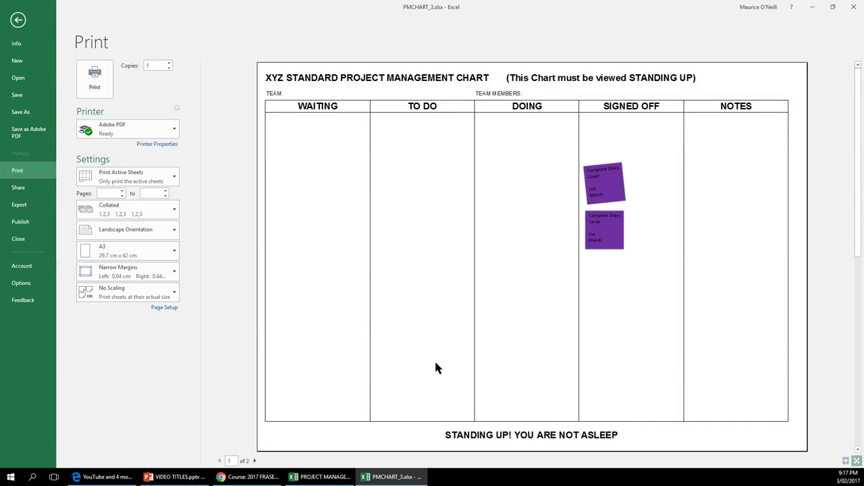
{"action": "left_click", "coordinate": [22, 19]}
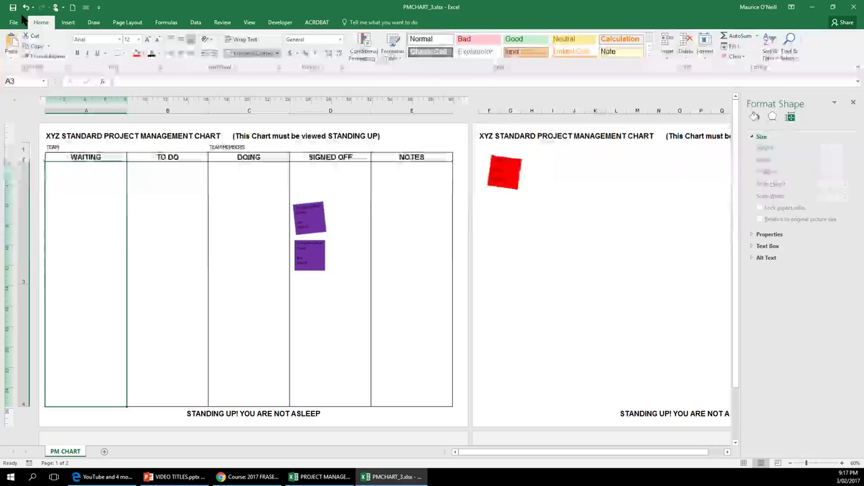
- Select A1:E4 and make it the print area via Page Layout > Print Area
{"action": "left_click", "coordinate": [127, 22]}
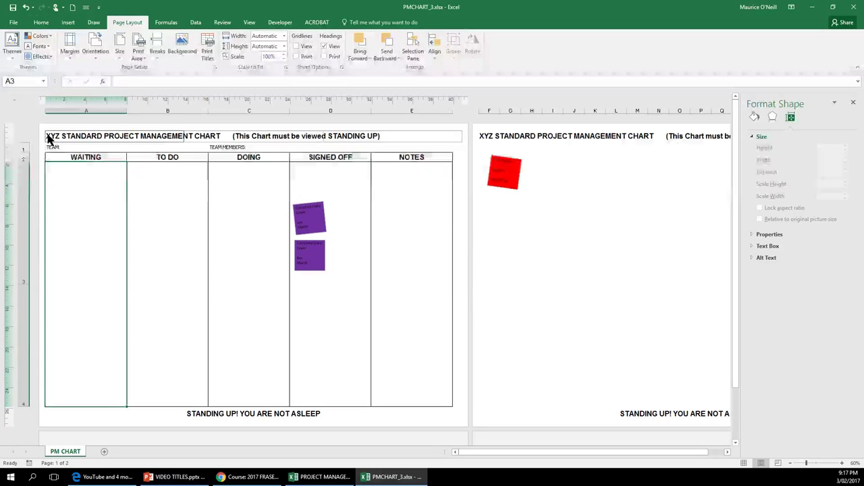
{"action": "left_click_drag", "start_coordinate": [58, 147], "coordinate": [333, 359]}
{"action": "left_click", "coordinate": [138, 53]}
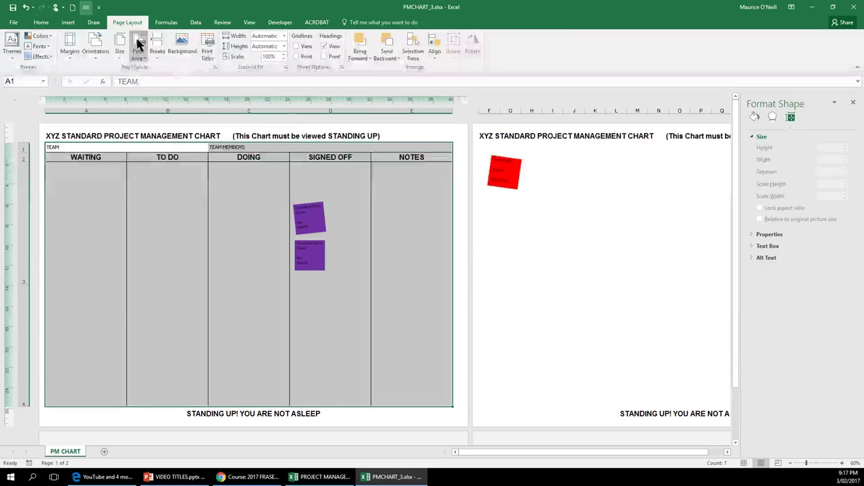
{"action": "left_click", "coordinate": [155, 69]}
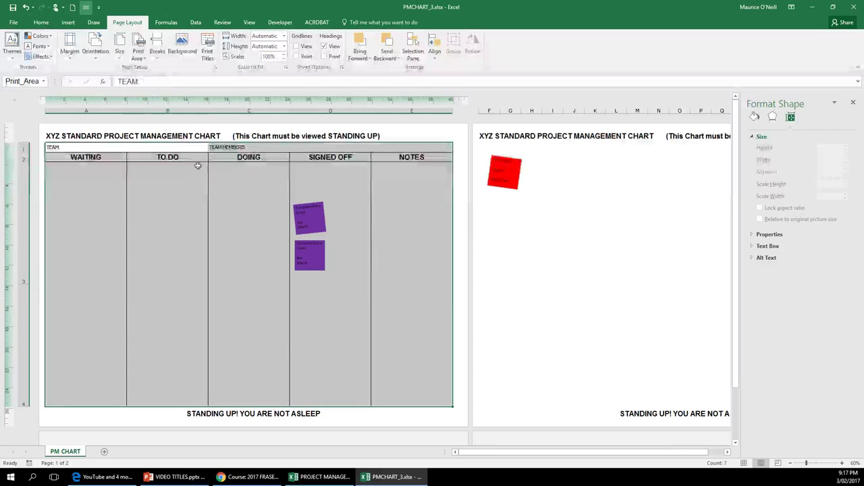
{"action": "left_click", "coordinate": [13, 23]}
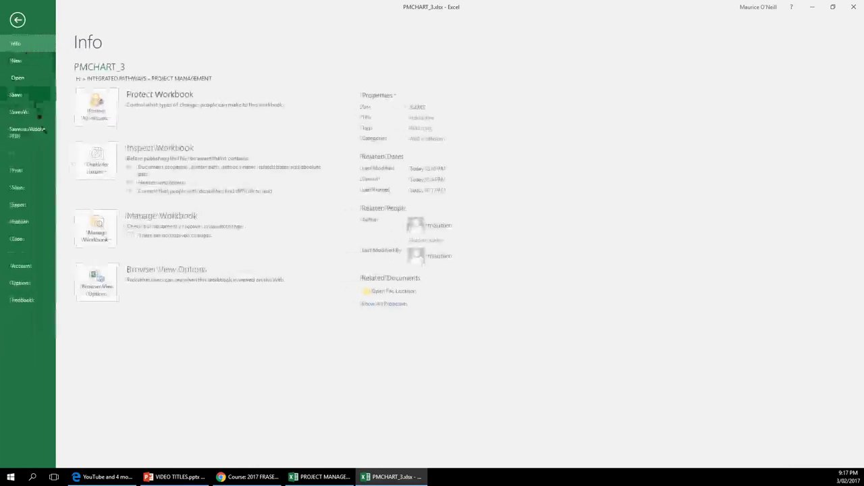
- Open the print preview to see the chart on a single page, 1 of 1
{"action": "left_click", "coordinate": [17, 170]}
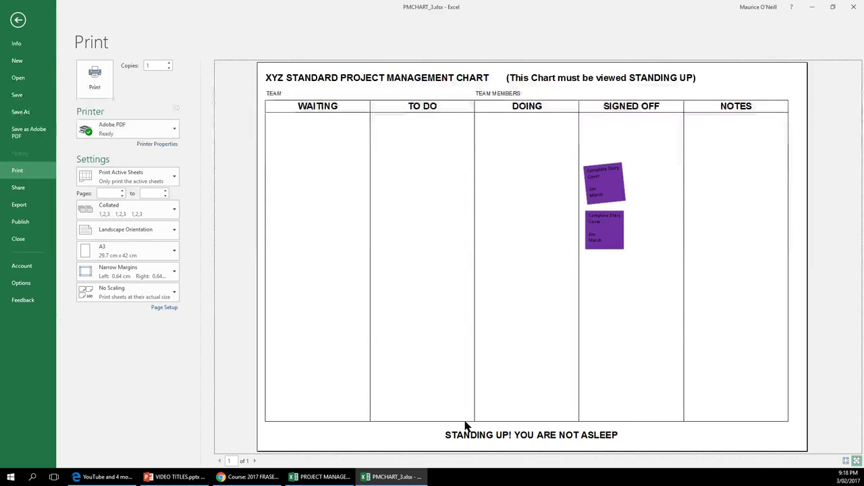
- Edit the page header so STANDARD becomes STANDUP, giving 'XYZ STANDUP PROJECT MANAGEMENT CHART'
{"action": "left_click", "coordinate": [17, 20]}
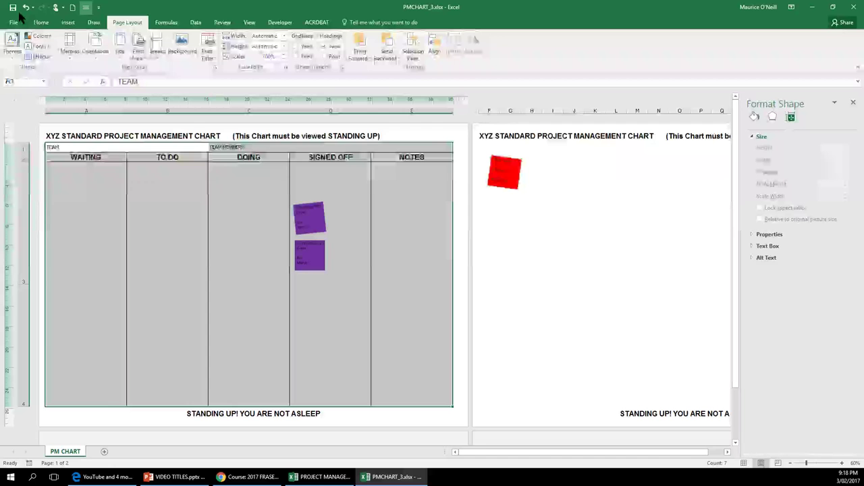
{"action": "left_click", "coordinate": [86, 137]}
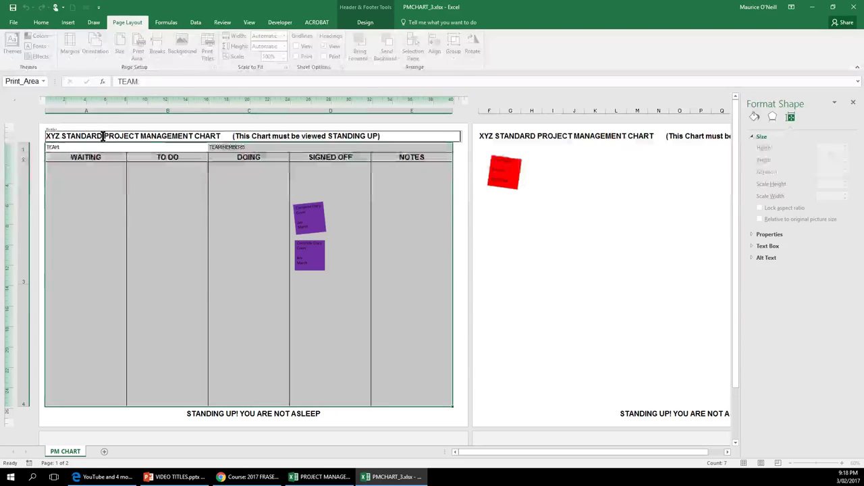
{"action": "key", "text": "BackSpace"}
{"action": "key", "text": "BackSpace"}
{"action": "key", "text": "BackSpace"}
{"action": "key", "text": "BackSpace"}
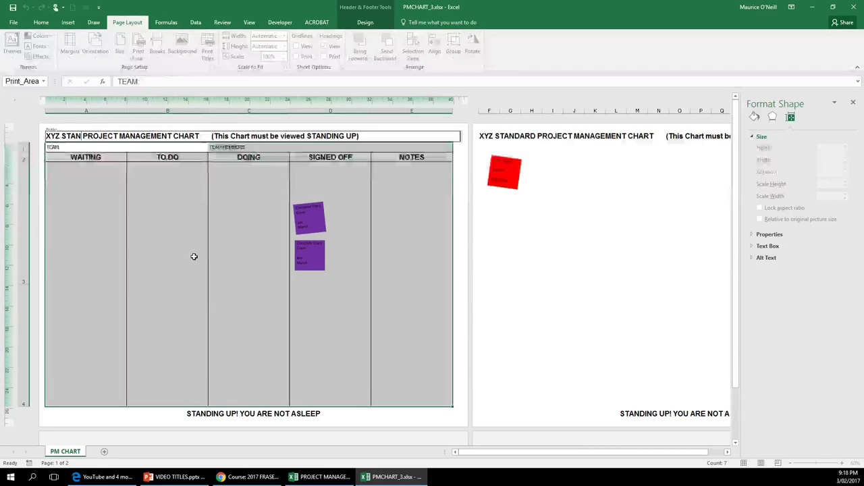
{"action": "type", "text": "d"}
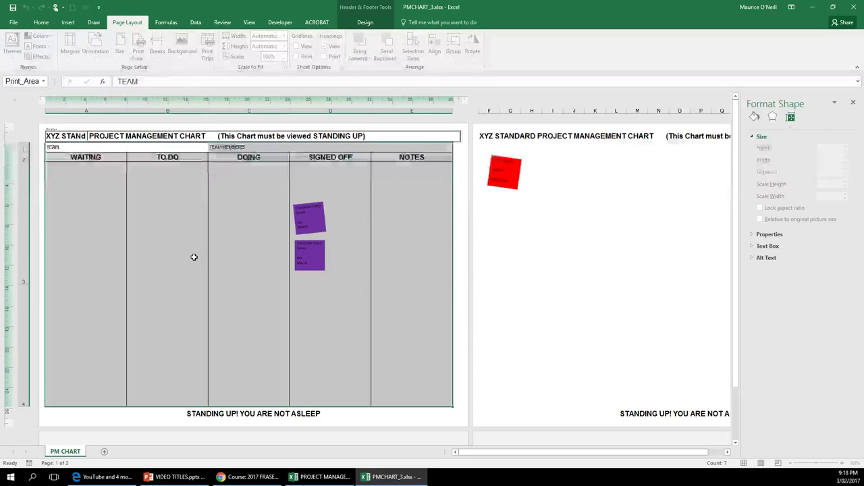
{"action": "key", "text": "BackSpace"}
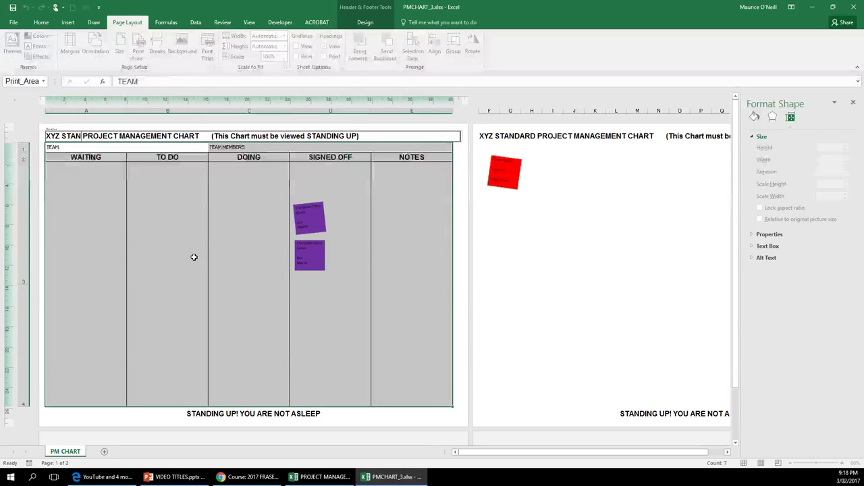
{"action": "type", "text": "DUP"}
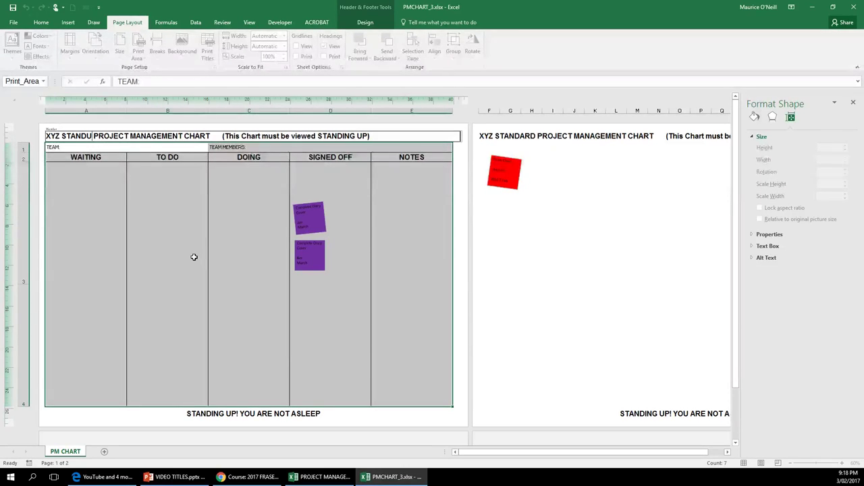
{"action": "left_click", "coordinate": [128, 243]}
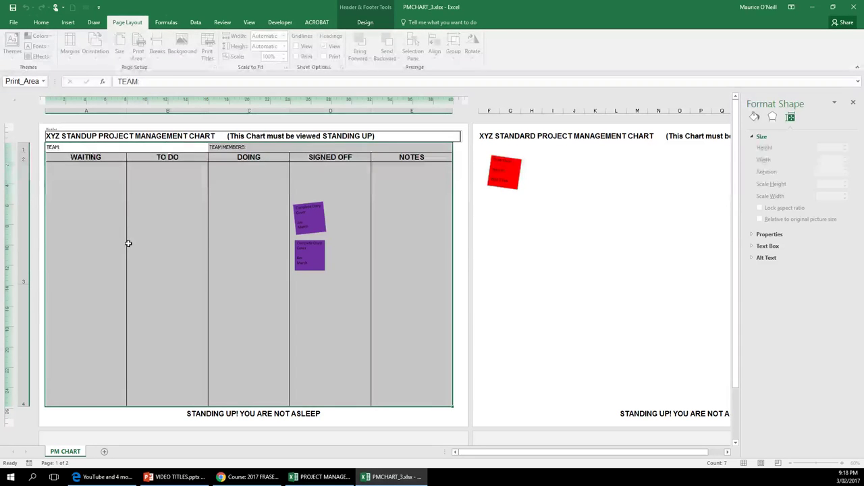